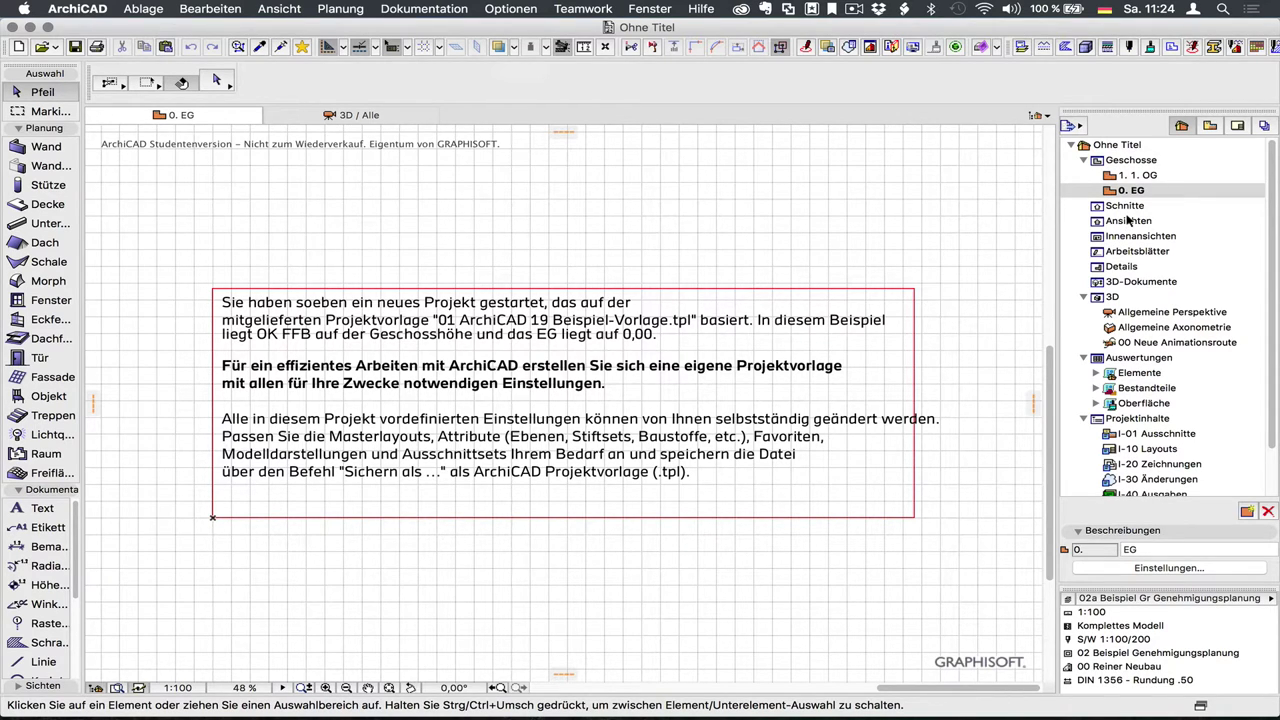
# - Preview the Navigator's list of views and storeys, then bring up the Fenster > Paletten list
pyautogui.click(1048, 116)
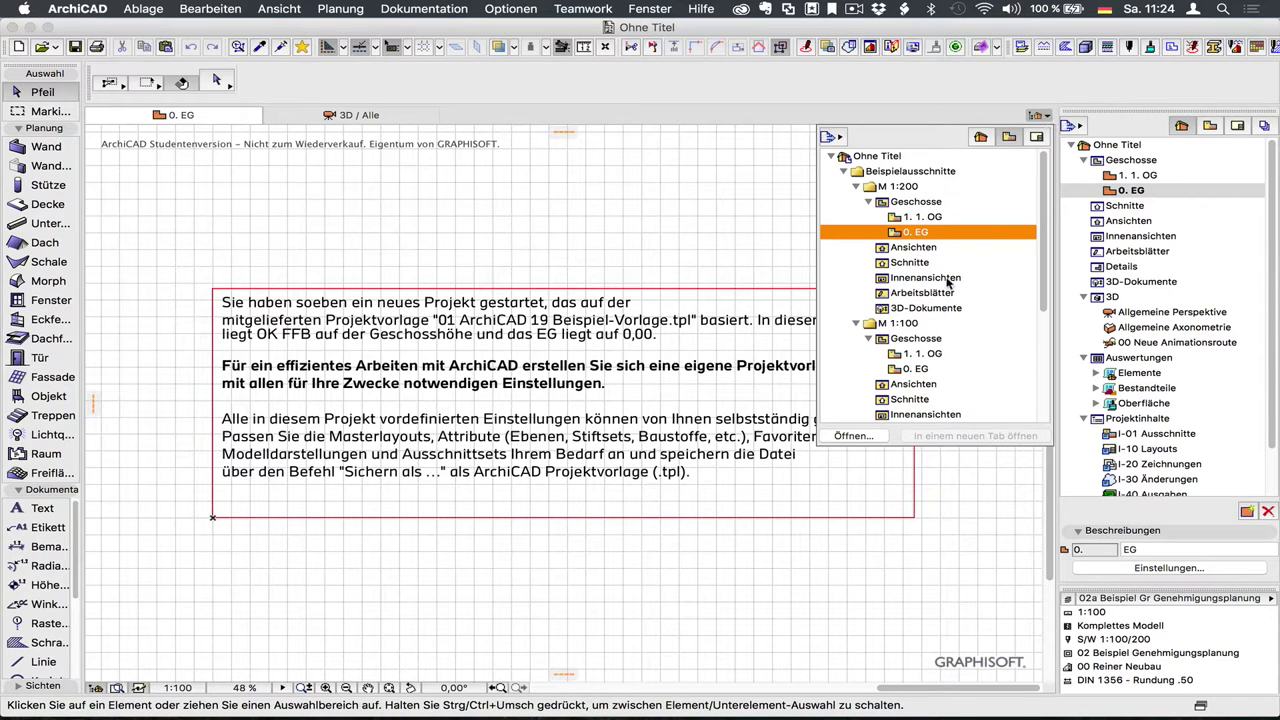
pyautogui.moveTo(1041, 281)
pyautogui.mouseDown()
pyautogui.moveTo(1049, 270)
pyautogui.moveTo(1047, 290)
pyautogui.moveTo(1047, 268)
pyautogui.mouseUp()
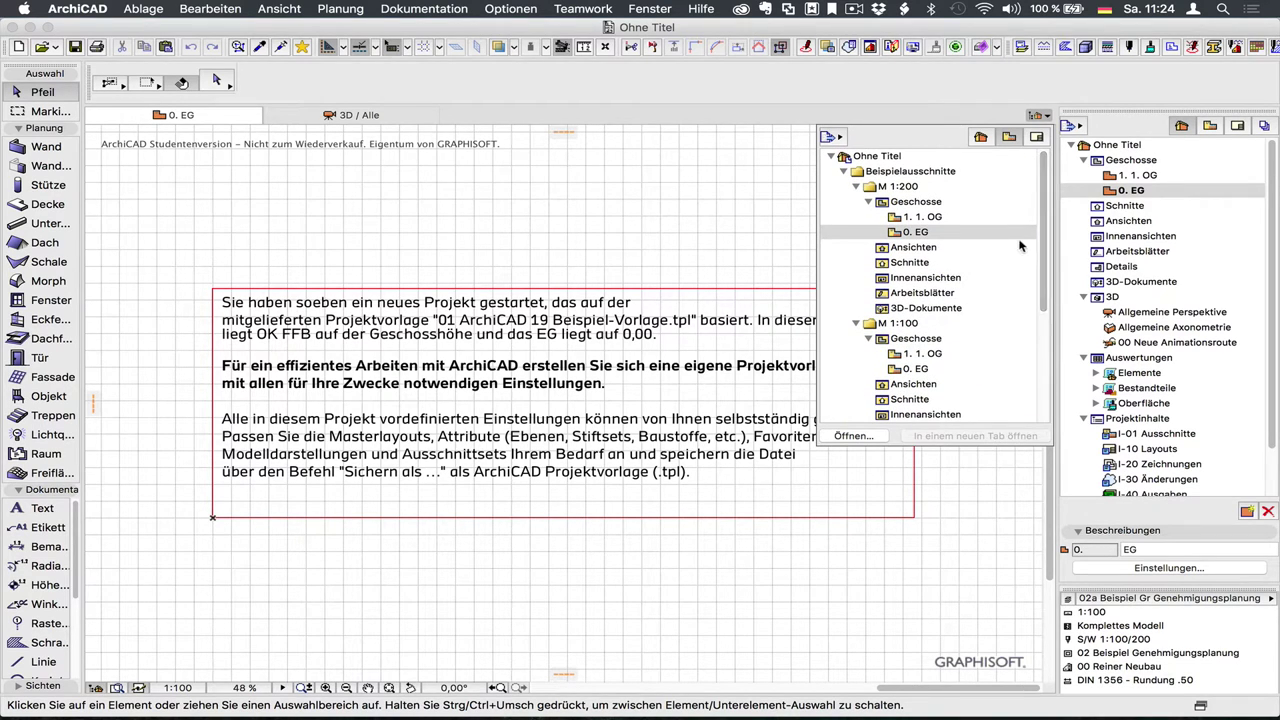
pyautogui.click(1048, 119)
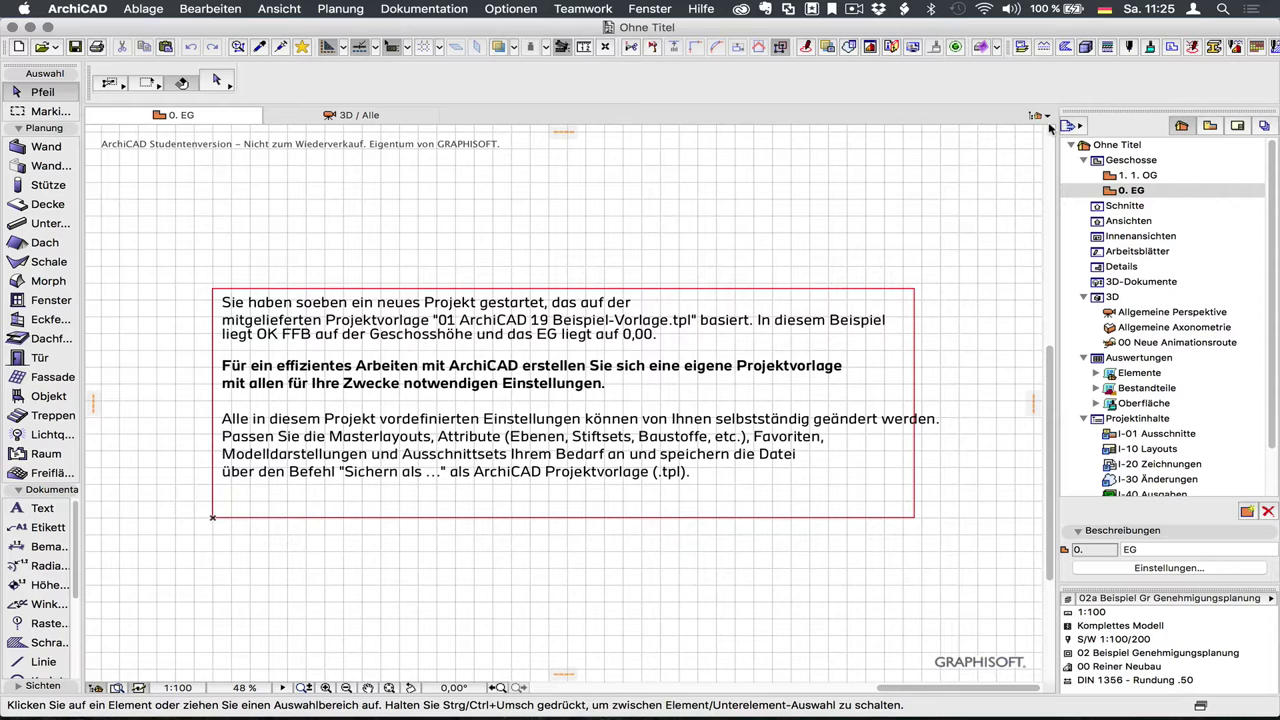
pyautogui.click(658, 10)
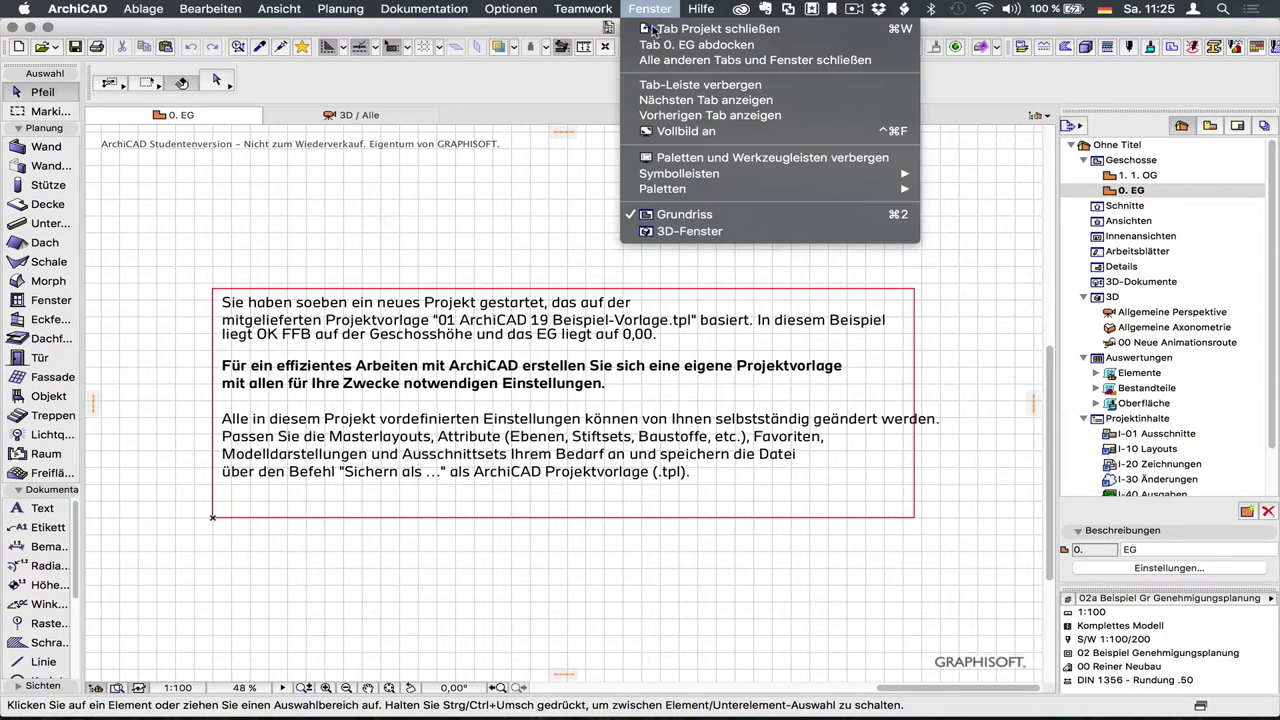
pyautogui.moveTo(662, 189)
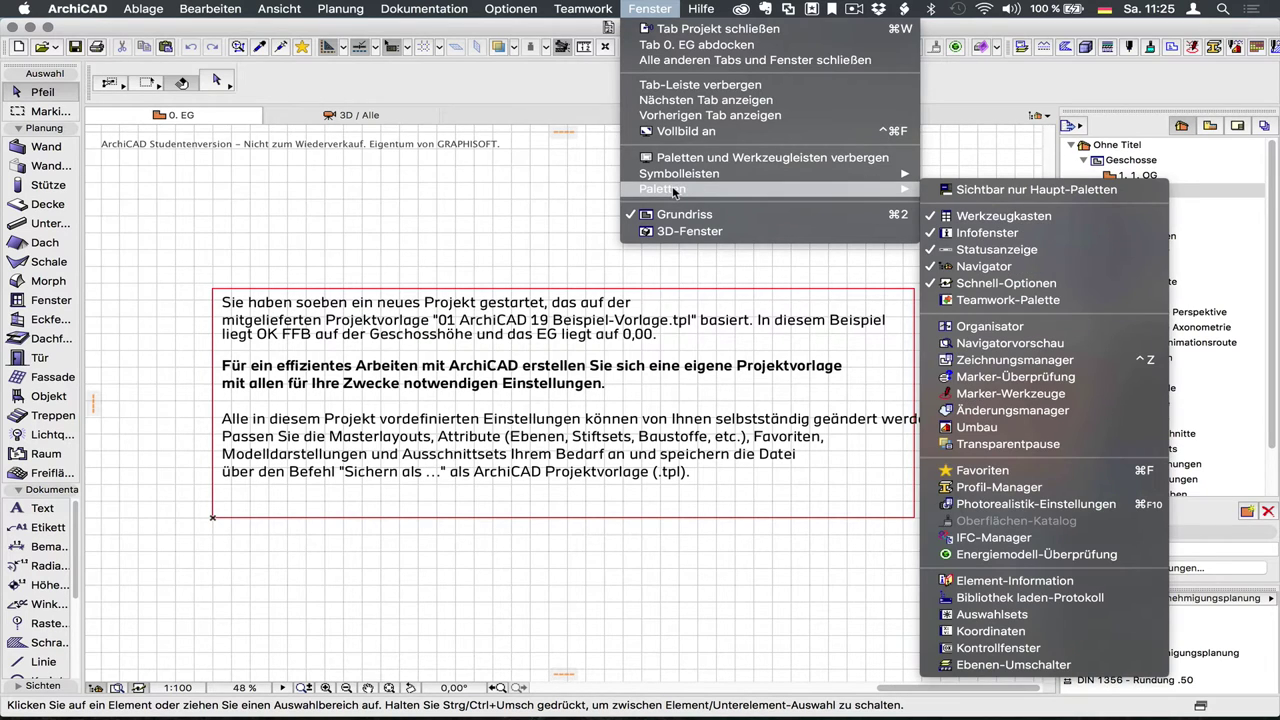
# - Dismiss the palette list and widen the toolbox into two labelled columns
pyautogui.click(1019, 268)
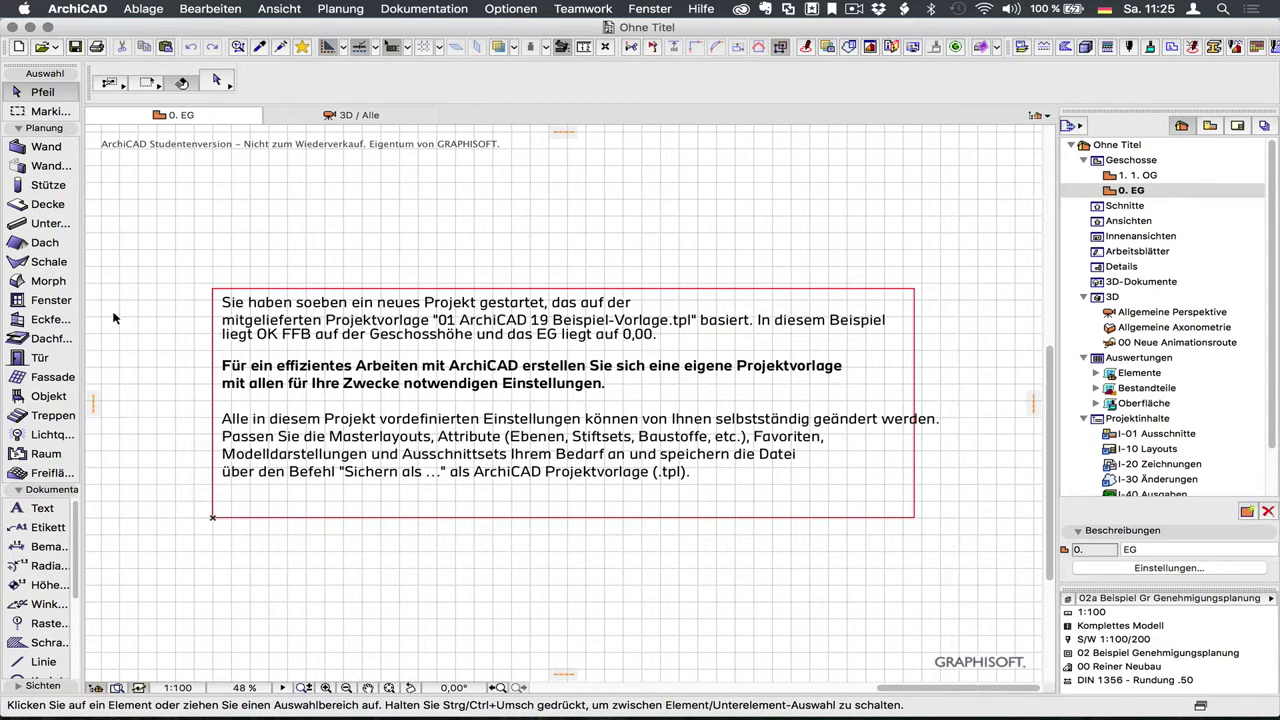
pyautogui.moveTo(80, 298)
pyautogui.mouseDown()
pyautogui.moveTo(178, 300)
pyautogui.moveTo(175, 313)
pyautogui.moveTo(141, 318)
pyautogui.moveTo(155, 327)
pyautogui.moveTo(32, 318)
pyautogui.mouseUp()
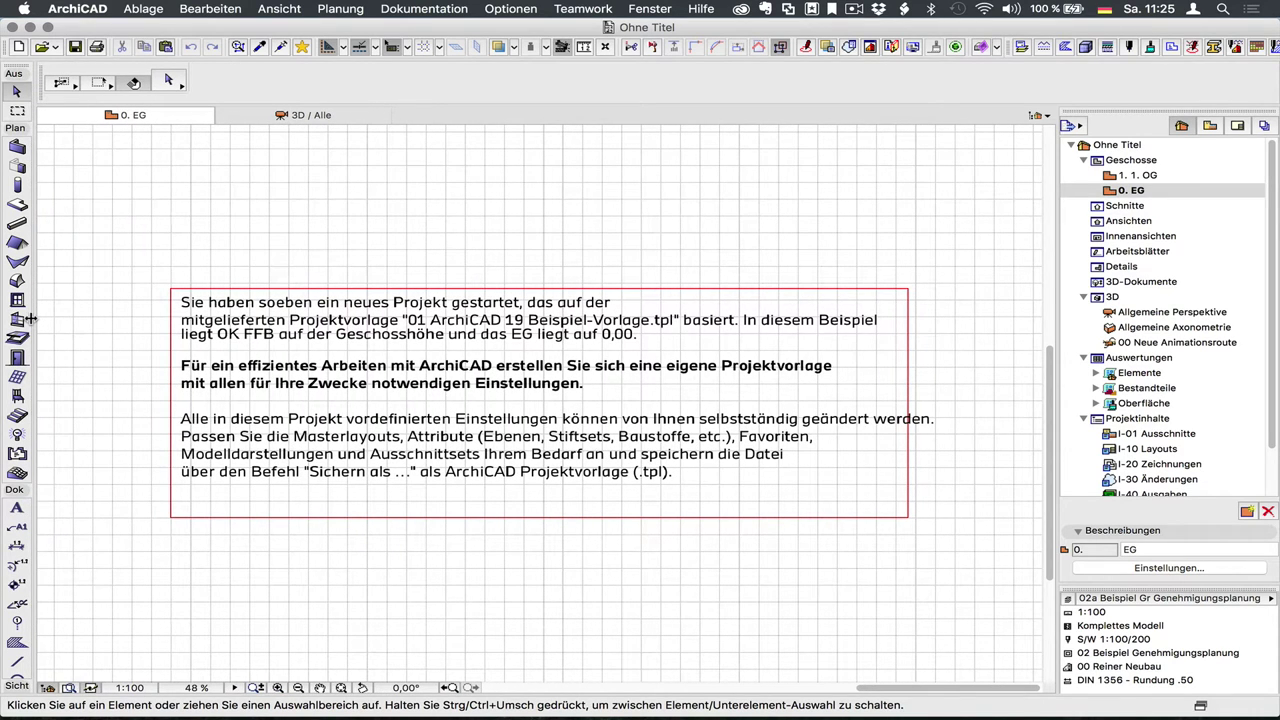
# - Adjust the toolbox width until each tool shows its full name in one column
pyautogui.moveTo(31, 318)
pyautogui.mouseDown()
pyautogui.moveTo(168, 326)
pyautogui.moveTo(146, 330)
pyautogui.mouseUp()
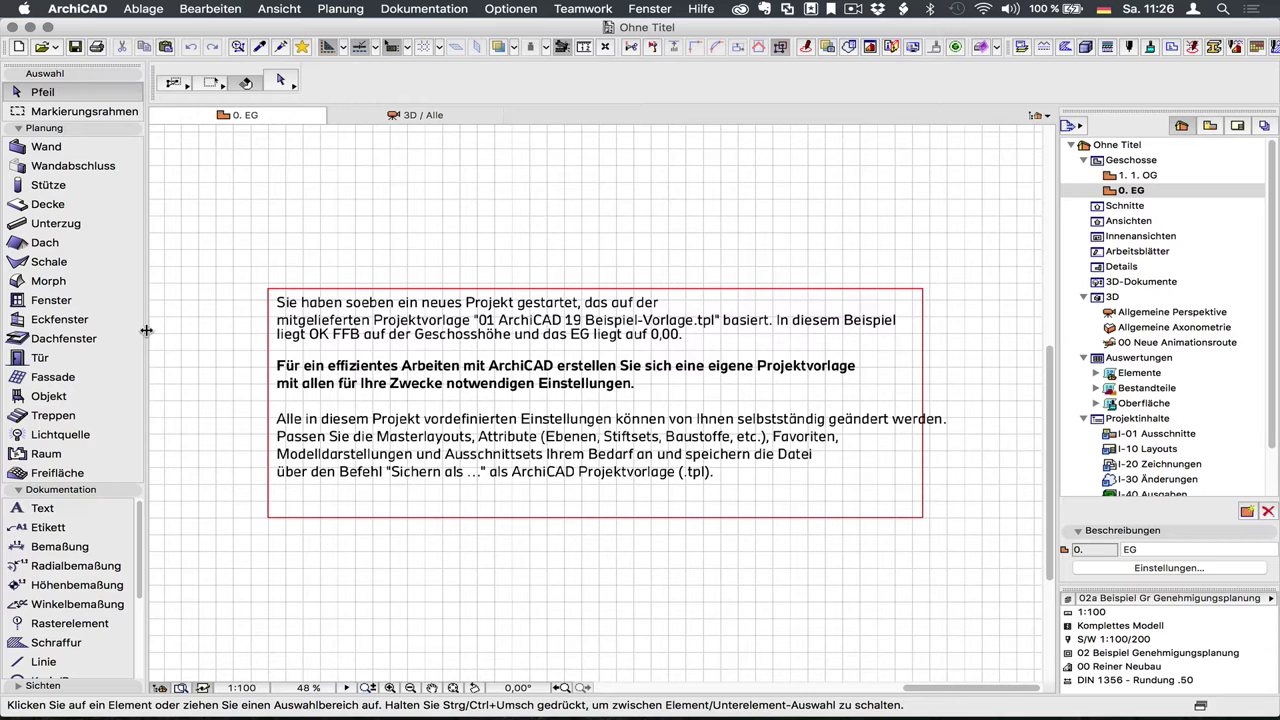
pyautogui.moveTo(146, 330); pyautogui.dragTo(145, 331)
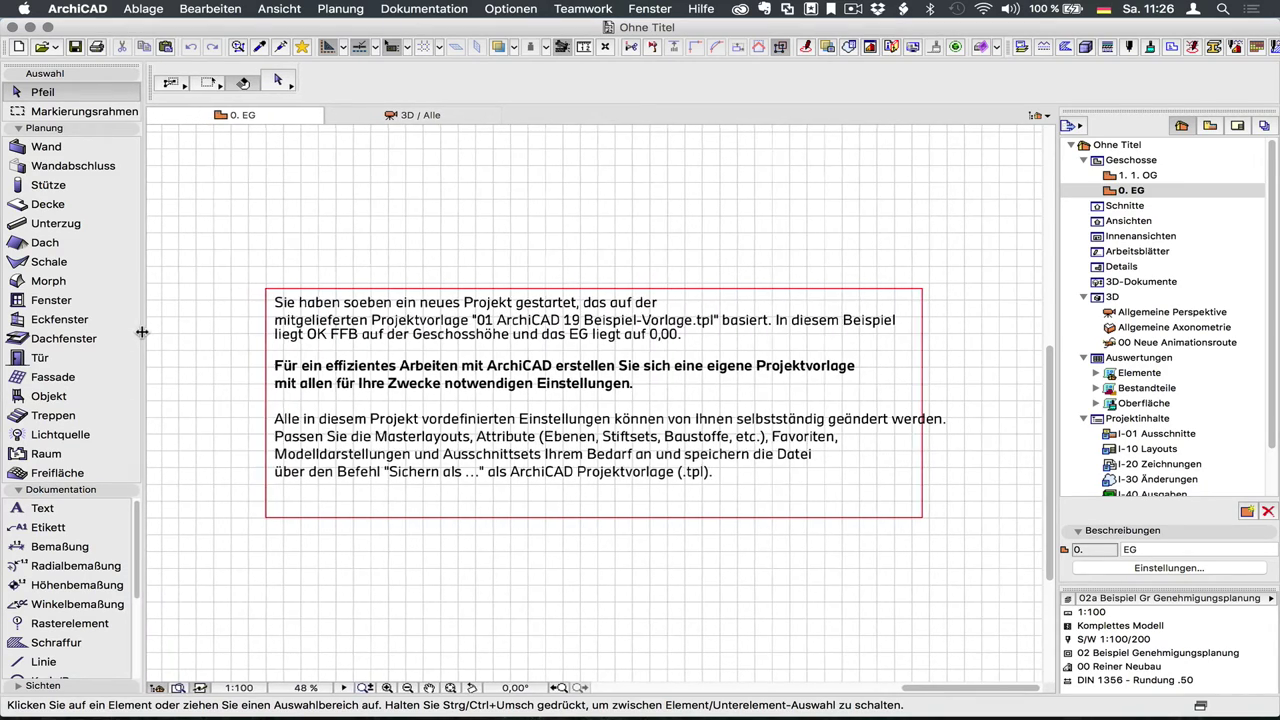
pyautogui.moveTo(145, 331); pyautogui.dragTo(144, 332)
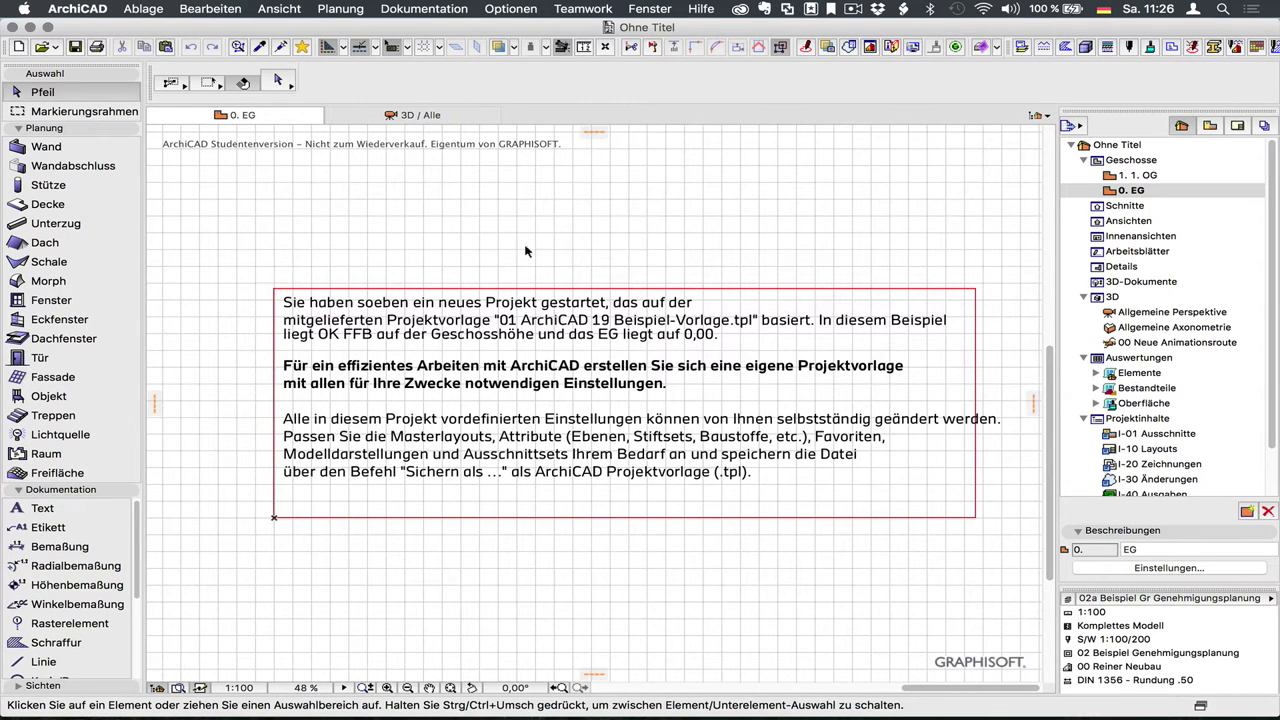
# - Undock and close the Navigator and Schnell-Optionen palettes
pyautogui.moveTo(1100, 109)
pyautogui.moveTo(1101, 106); pyautogui.dragTo(891, 172)
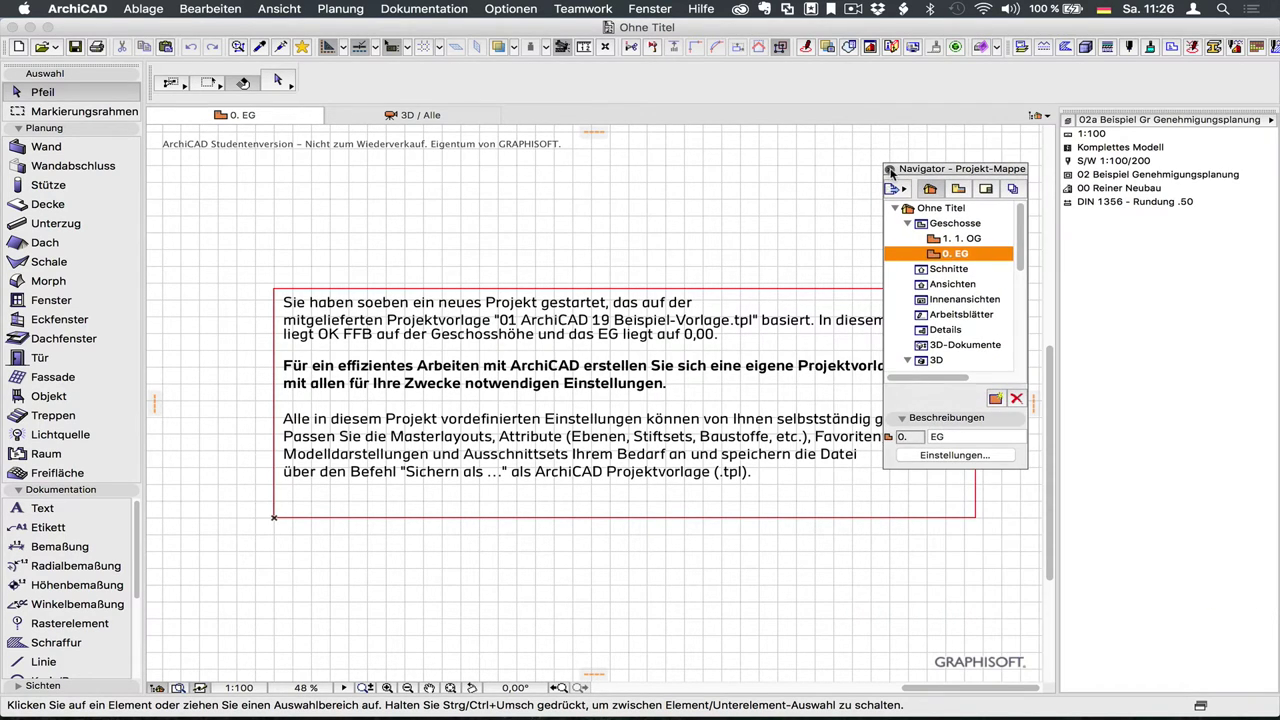
pyautogui.click(890, 170)
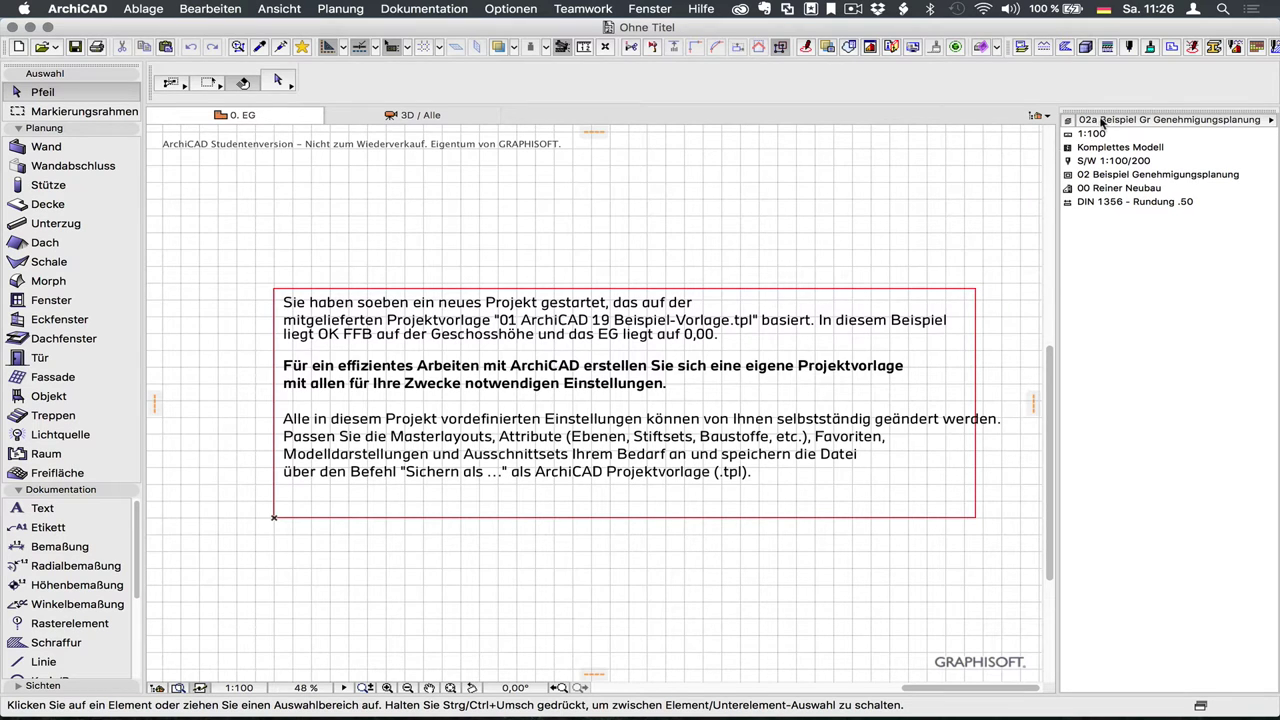
pyautogui.moveTo(679, 174)
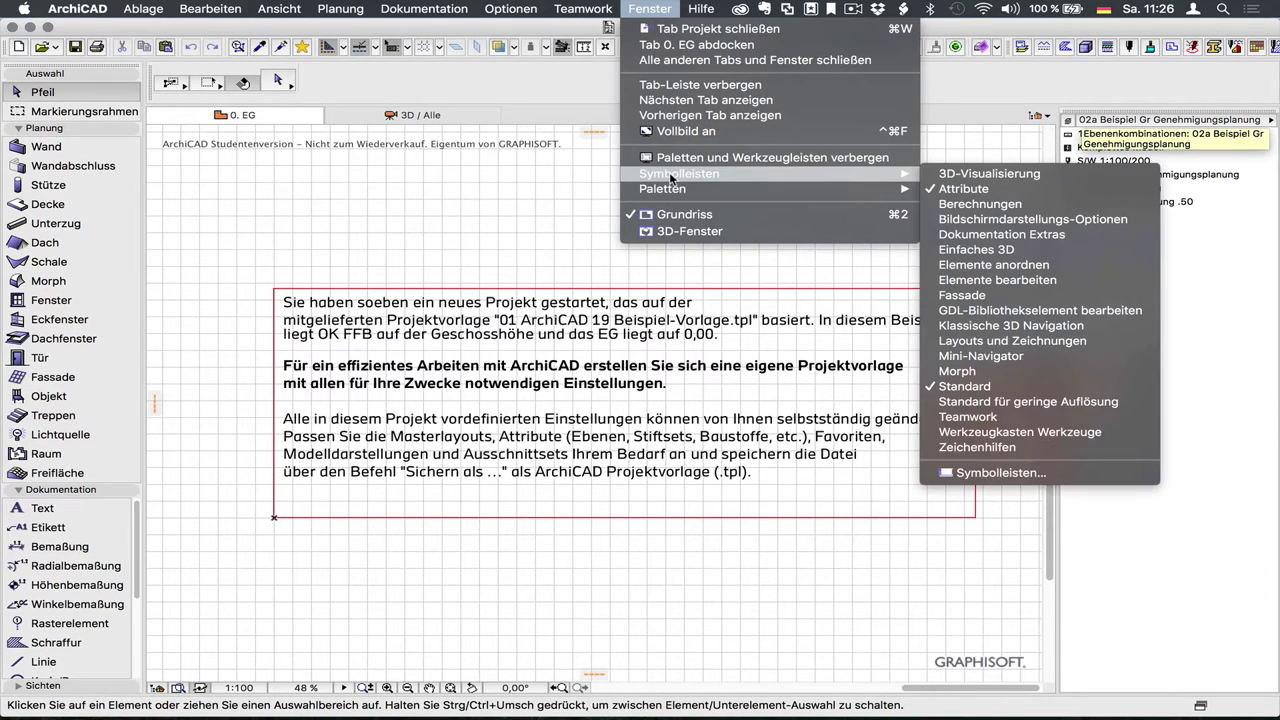
pyautogui.click(646, 8)
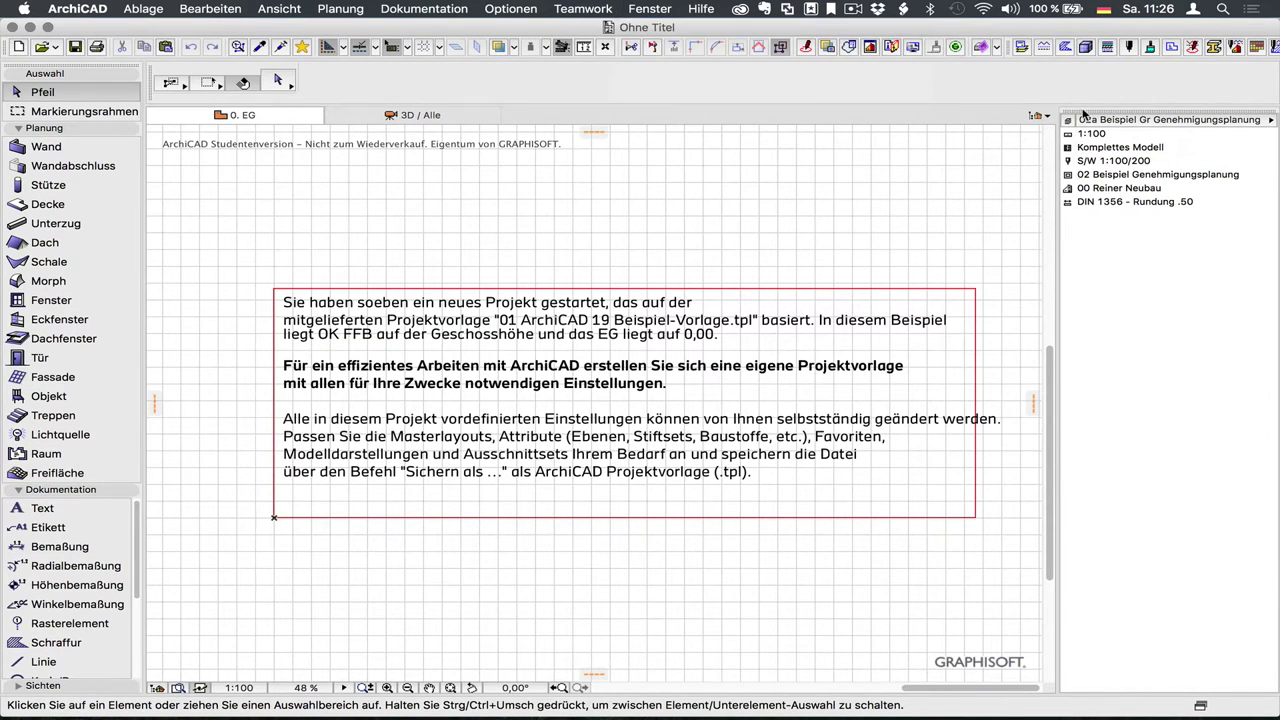
pyautogui.moveTo(1092, 114); pyautogui.dragTo(784, 168)
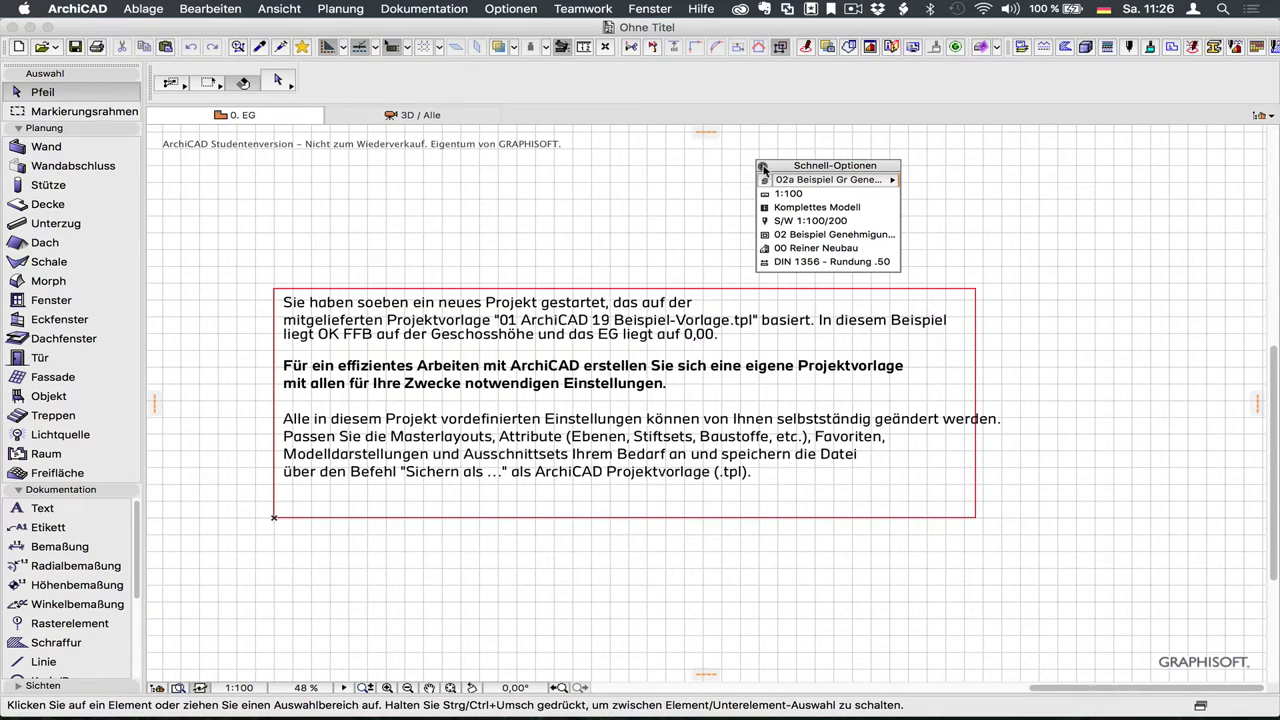
pyautogui.click(762, 167)
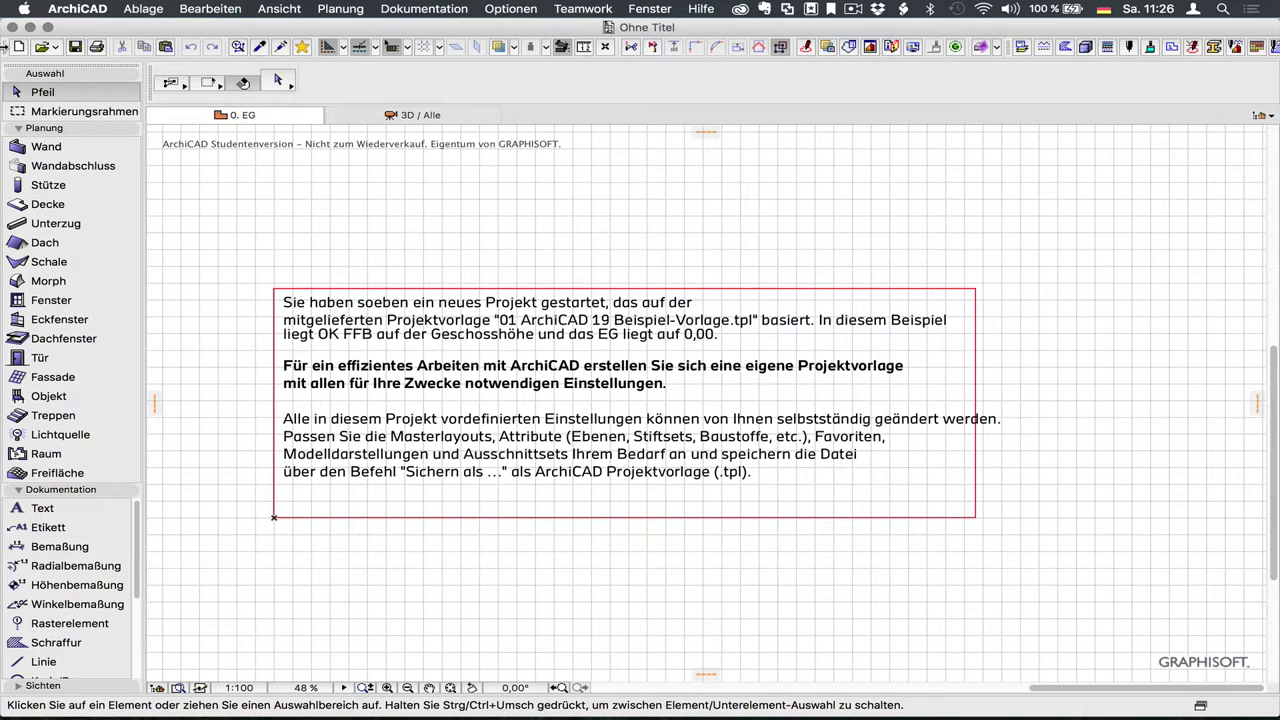
# - Tear off and close the Standard and Attribute toolbars, then open Fenster > Symbolleisten
pyautogui.moveTo(5, 47); pyautogui.dragTo(311, 232)
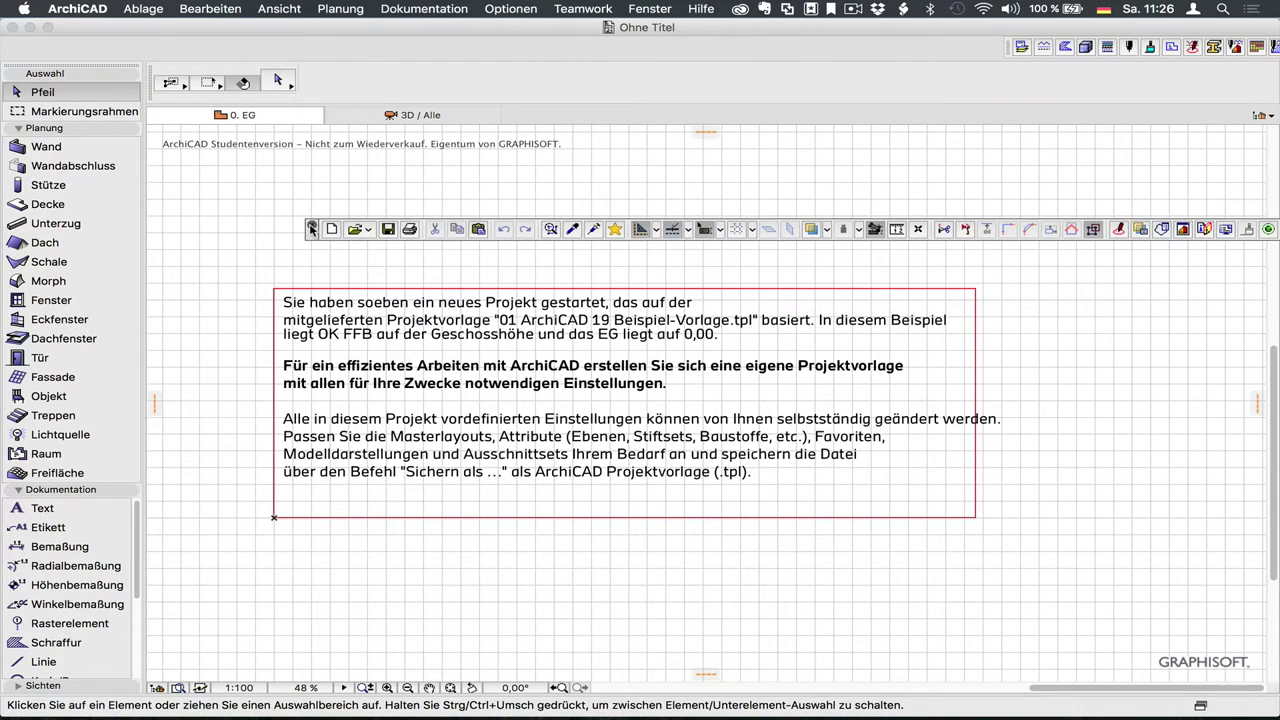
pyautogui.click(311, 229)
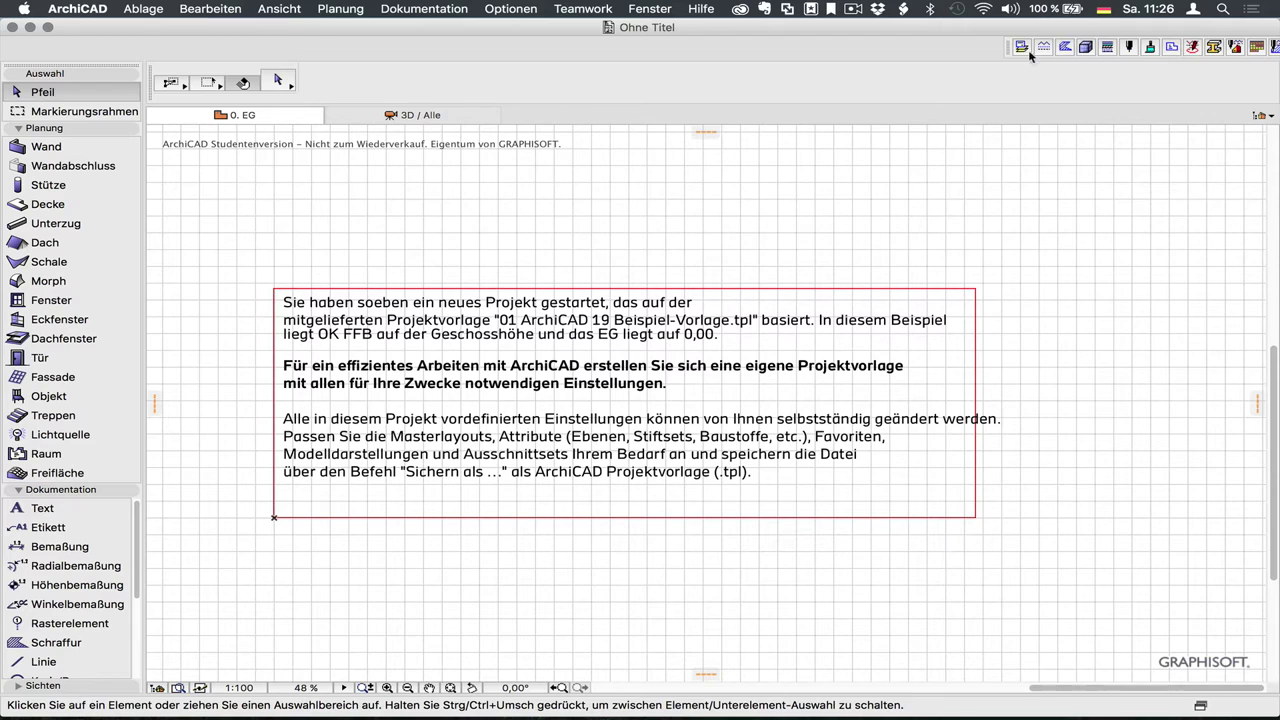
pyautogui.click(516, 9)
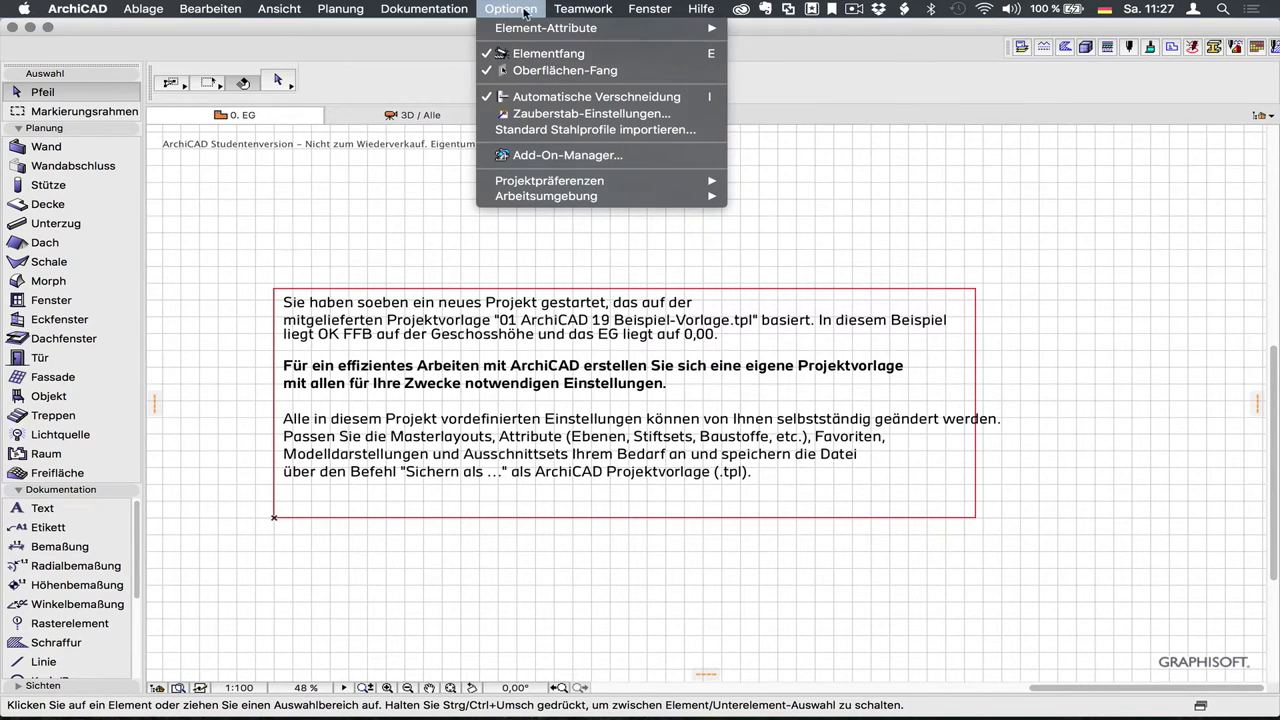
pyautogui.click(524, 10)
pyautogui.moveTo(1007, 51); pyautogui.dragTo(880, 180)
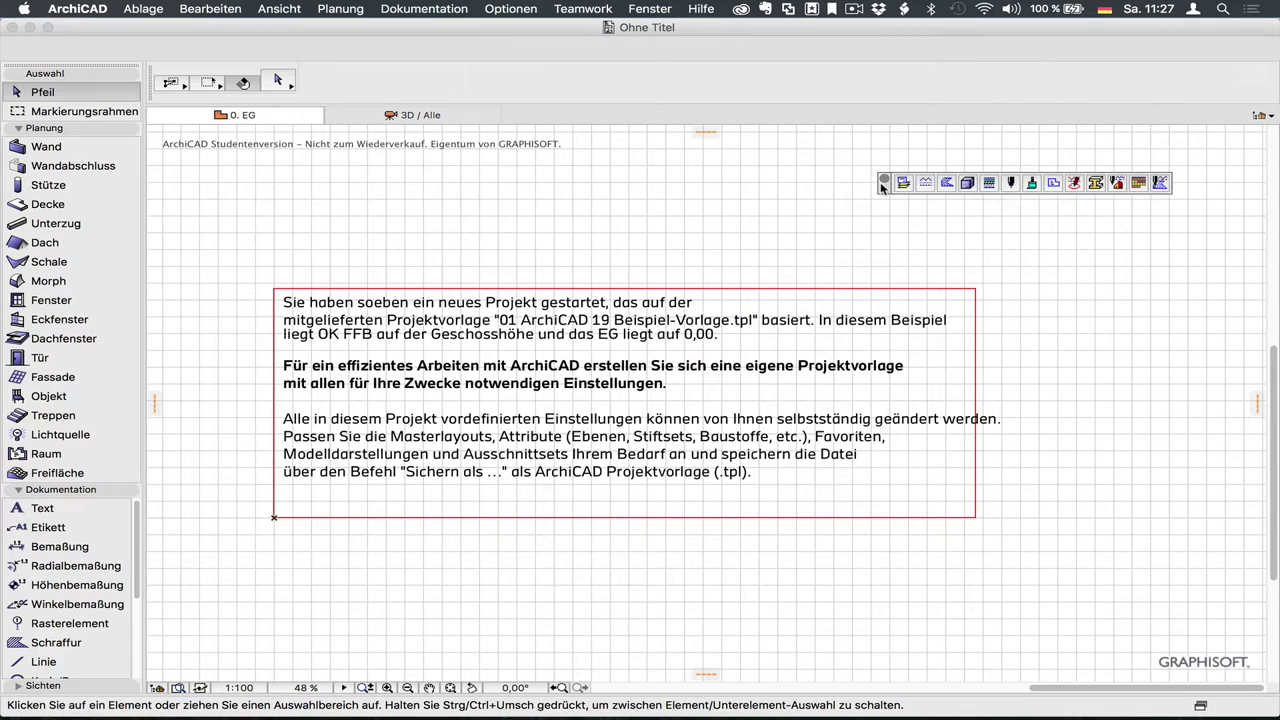
pyautogui.click(881, 180)
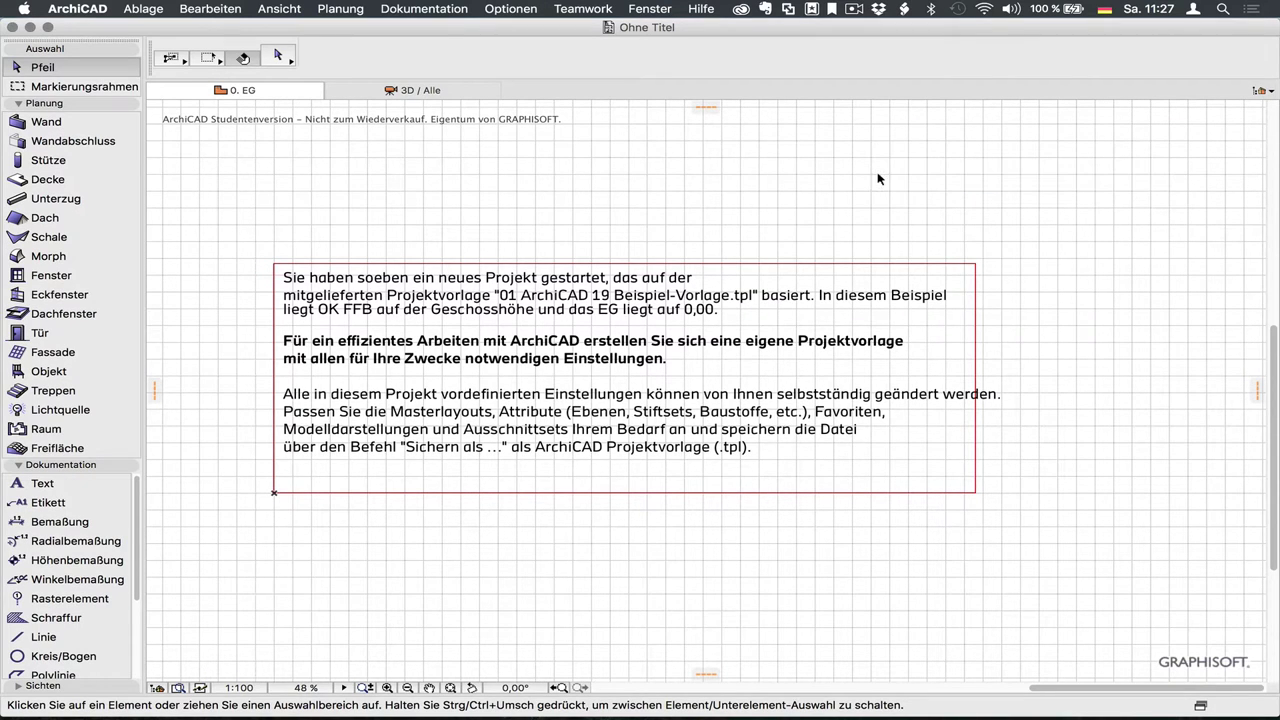
pyautogui.click(652, 8)
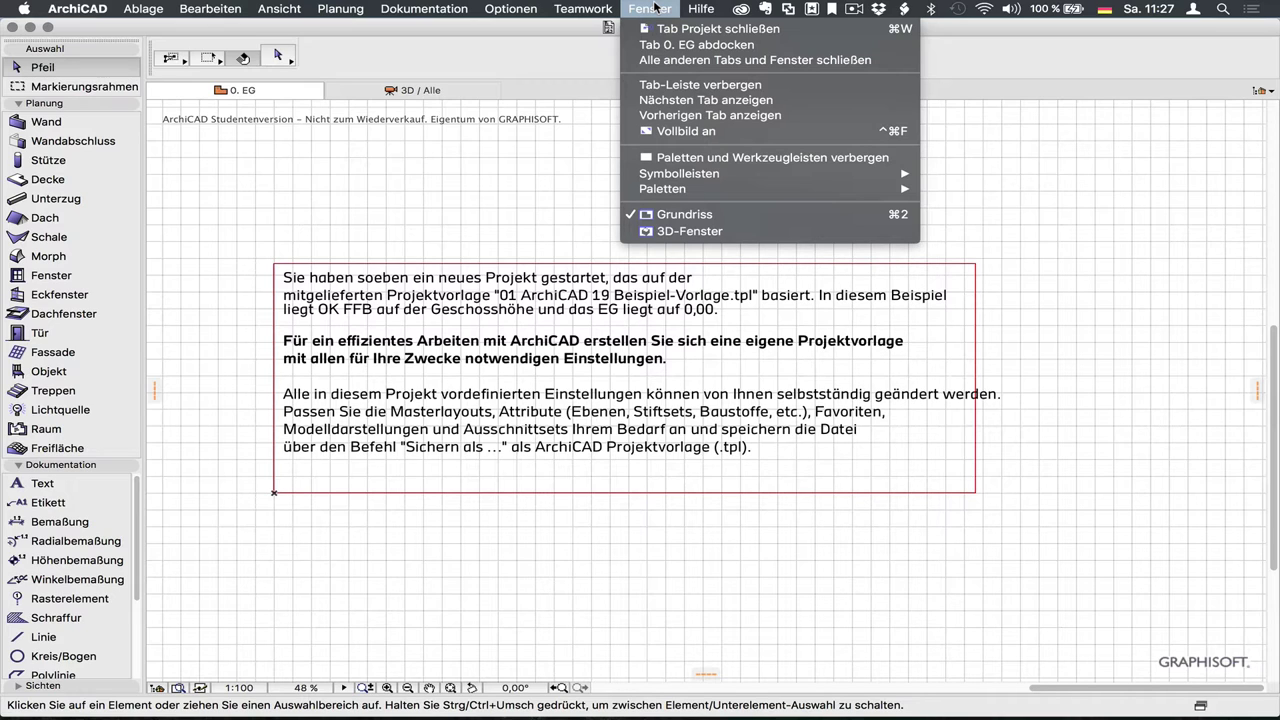
pyautogui.moveTo(680, 173)
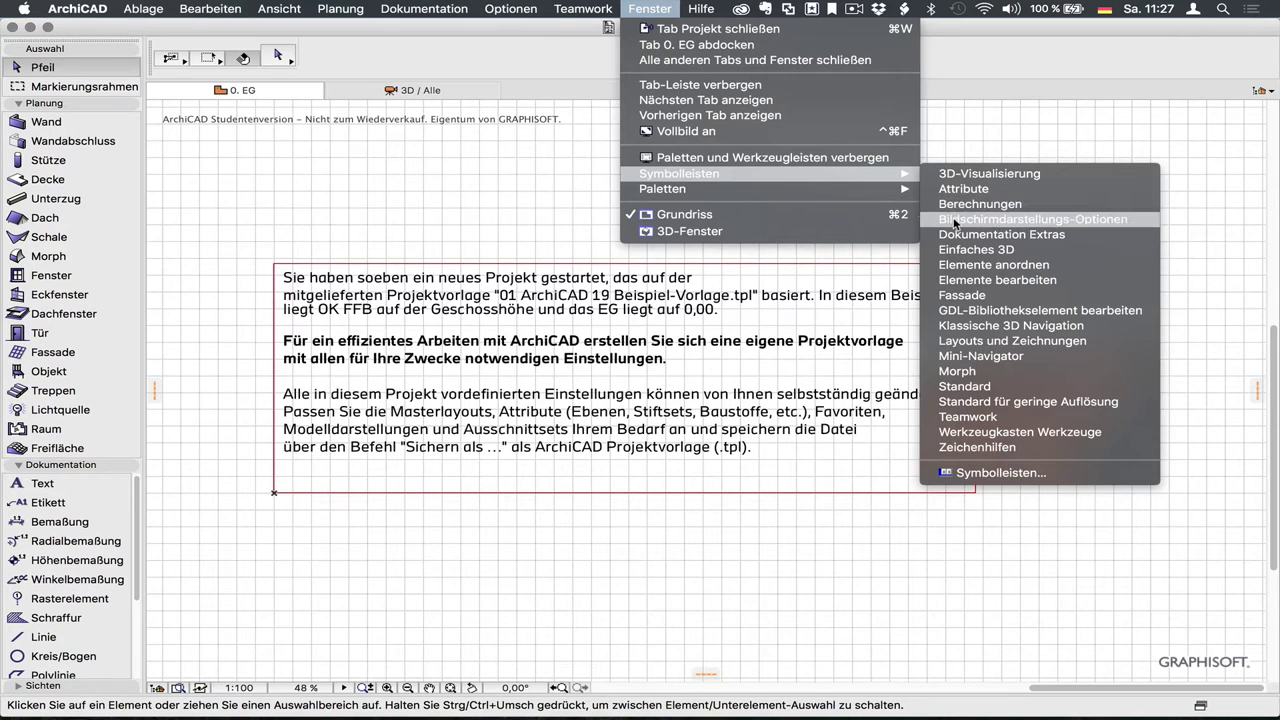
# - Show the Bildschirmdarstellungs-Optionen and Elemente bearbeiten toolbars and drag them toward the top edge
pyautogui.click(954, 221)
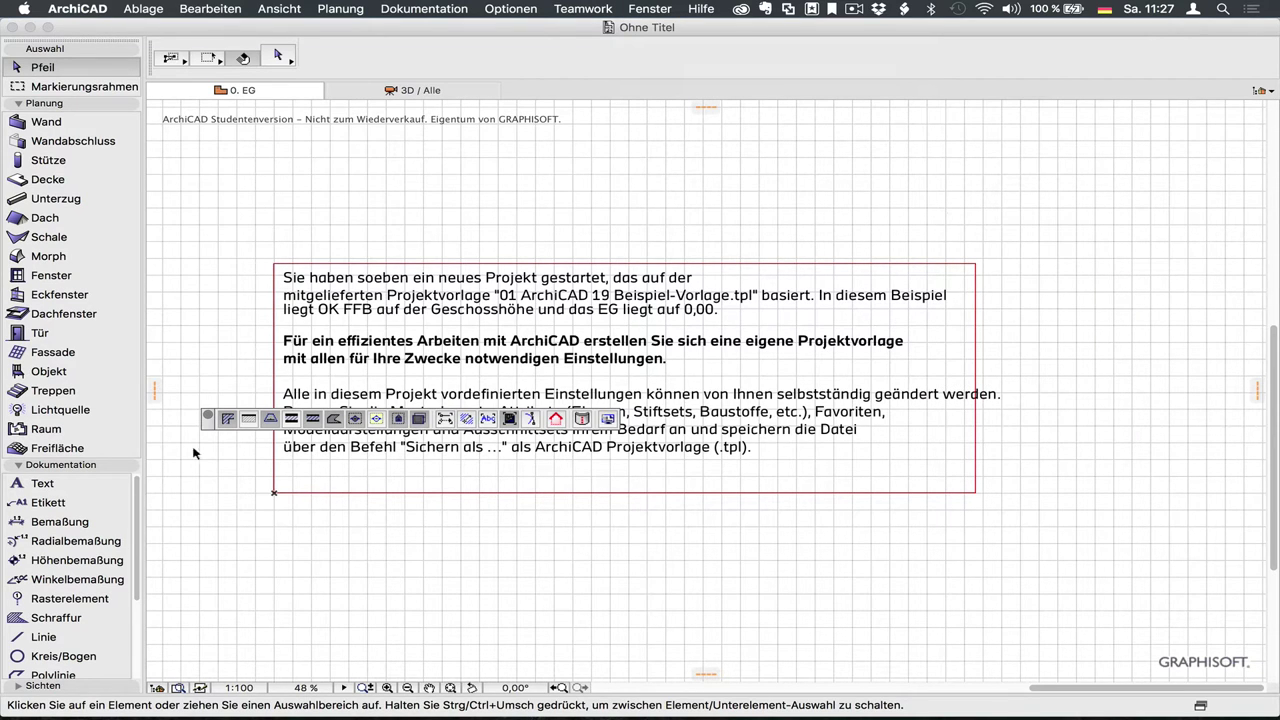
pyautogui.moveTo(207, 422); pyautogui.dragTo(238, 211)
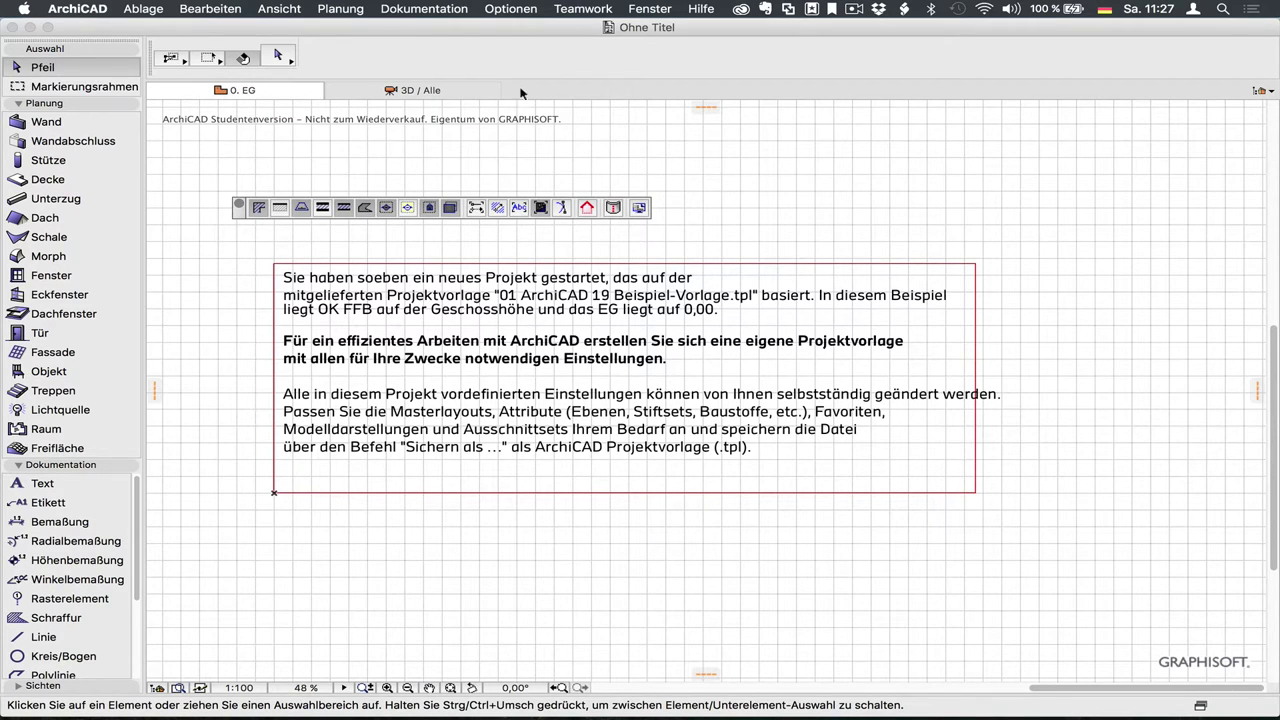
pyautogui.click(510, 9)
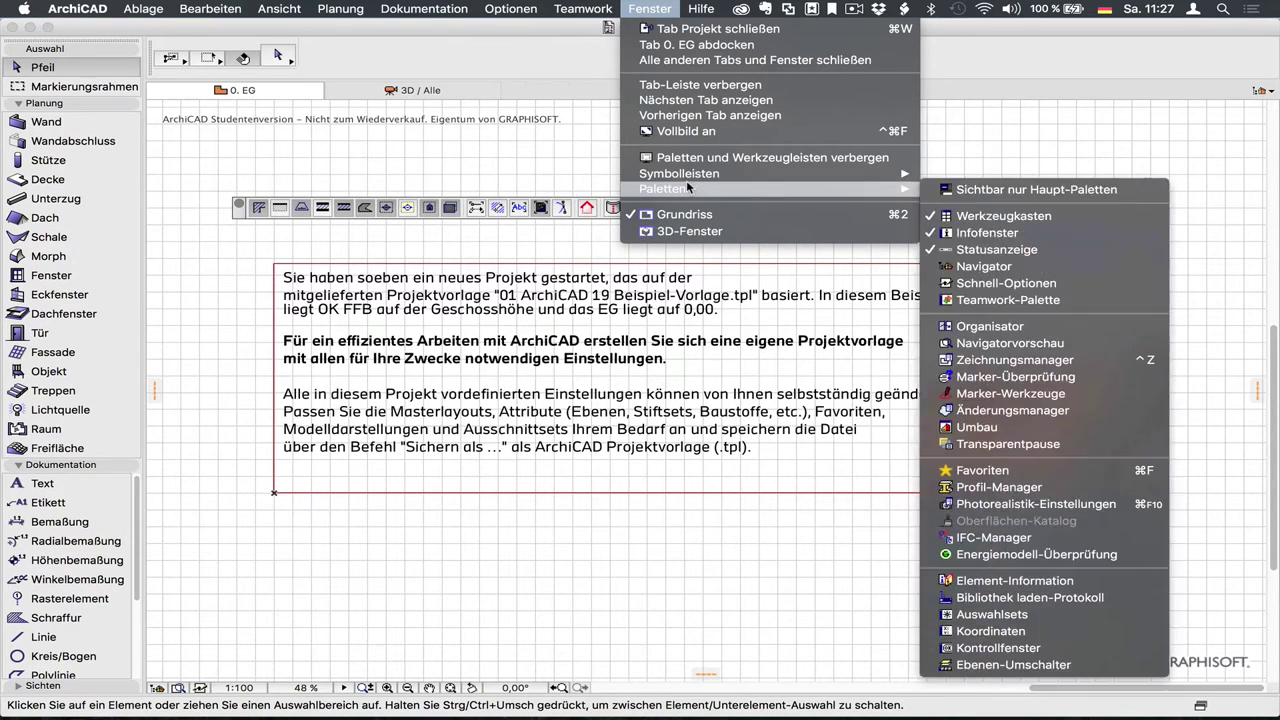
pyautogui.moveTo(680, 173)
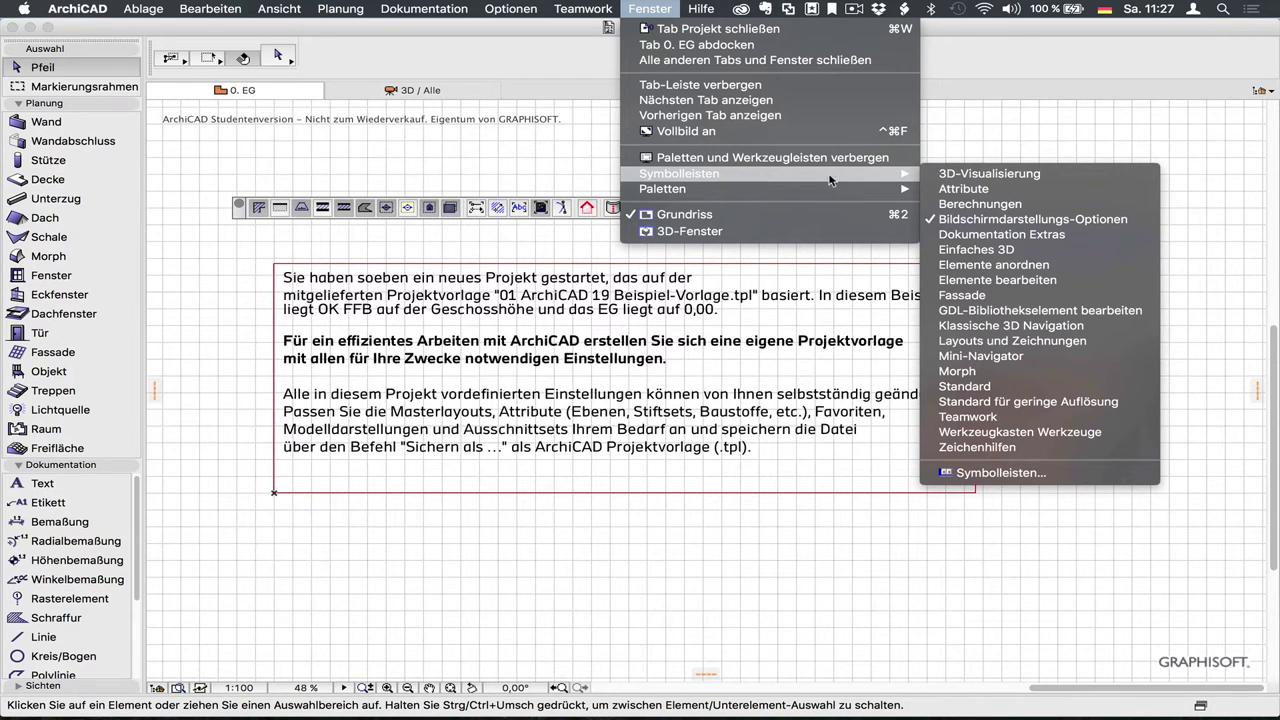
pyautogui.click(1008, 279)
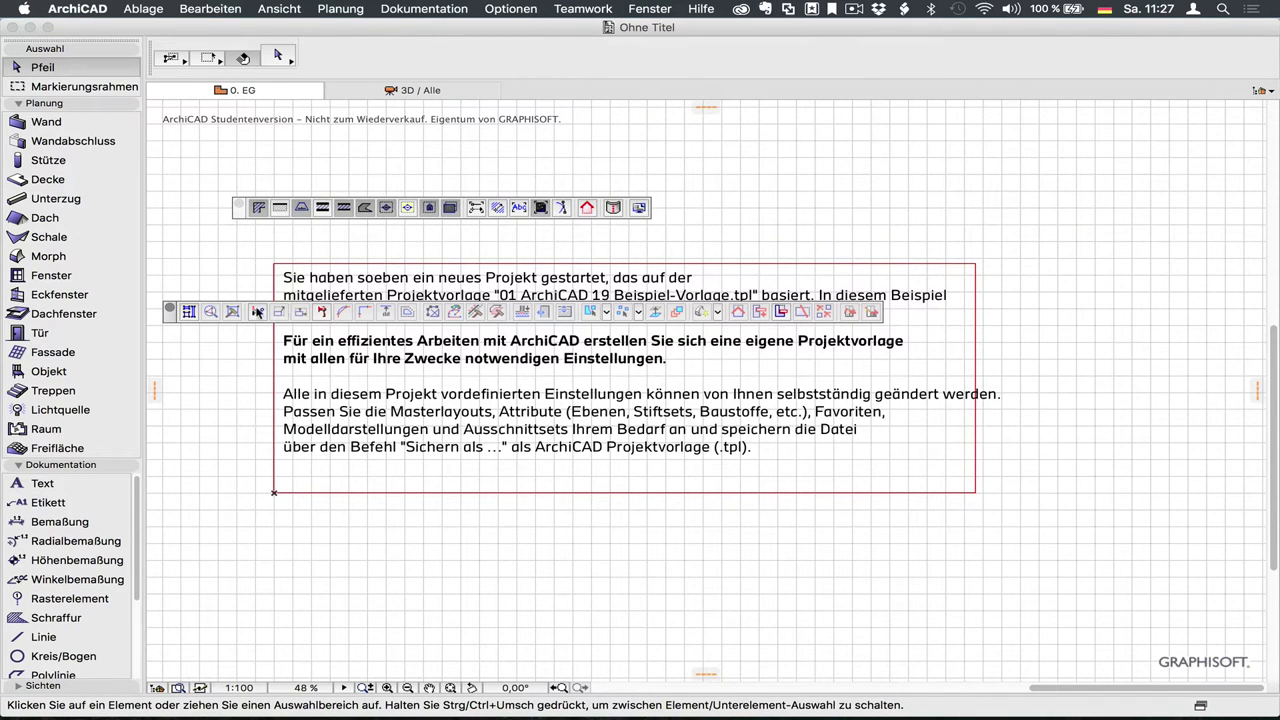
pyautogui.moveTo(172, 316); pyautogui.dragTo(354, 150)
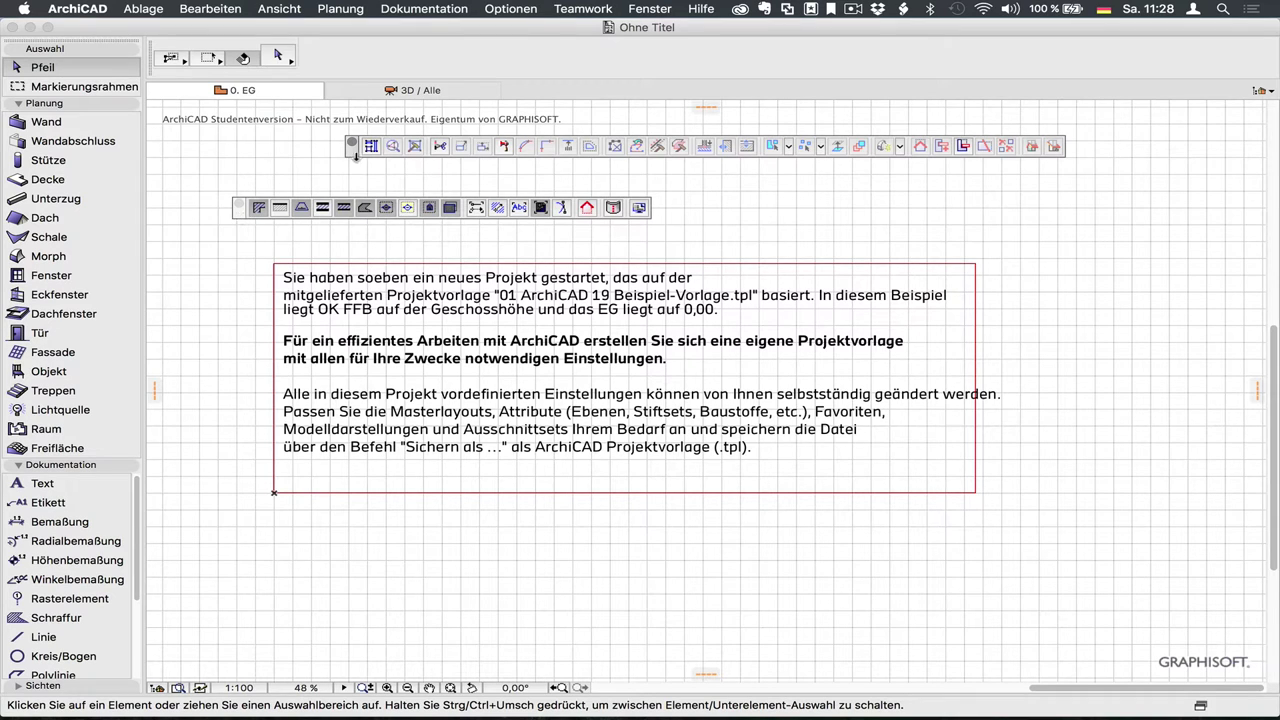
pyautogui.moveTo(239, 209)
pyautogui.mouseDown()
pyautogui.moveTo(156, 38)
pyautogui.moveTo(126, 30)
pyautogui.mouseUp()
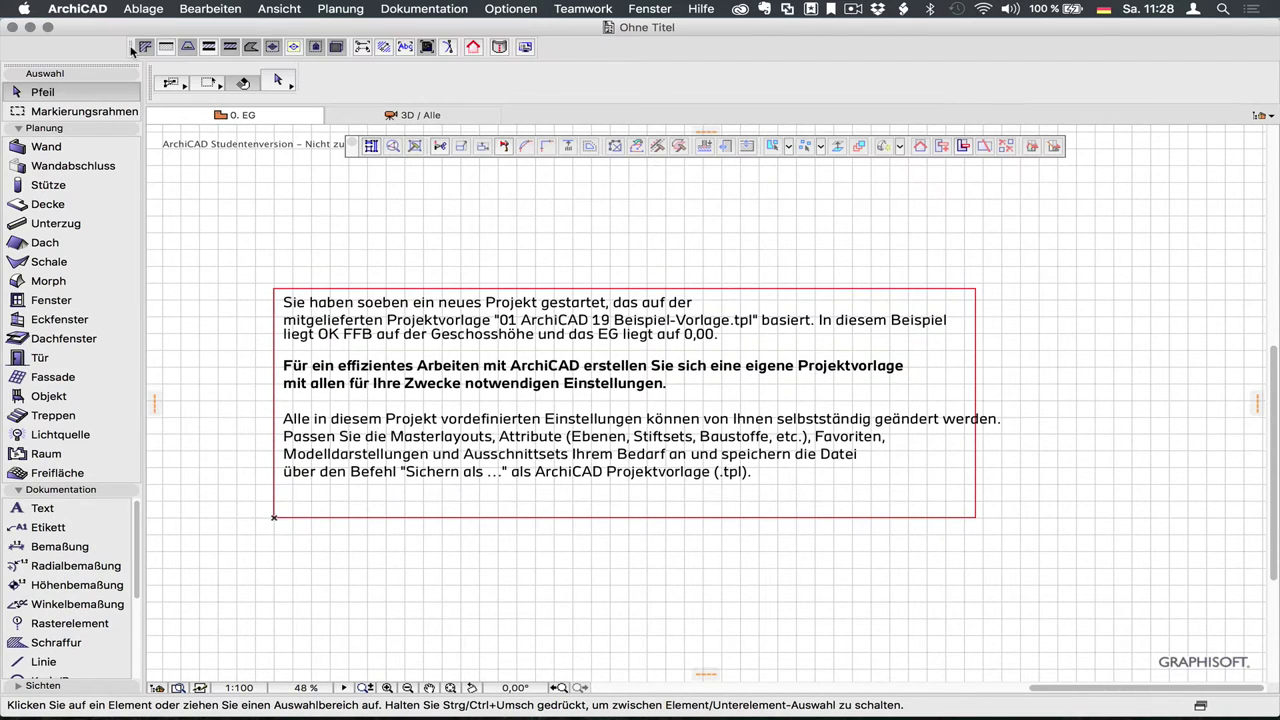
# - Dock the display-options and edit-elements toolbars side by side in the top row, then list the palettes
pyautogui.moveTo(126, 30); pyautogui.dragTo(12, 52)
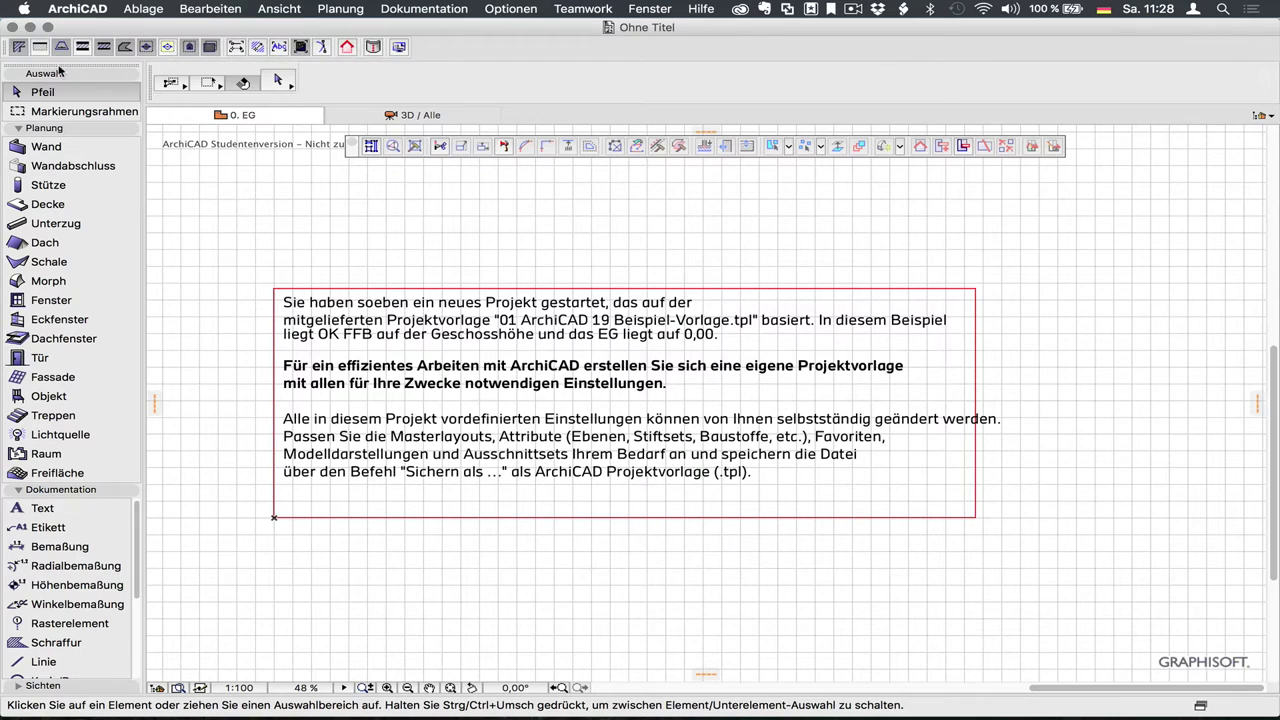
pyautogui.moveTo(350, 150)
pyautogui.mouseDown()
pyautogui.moveTo(436, 54)
pyautogui.moveTo(452, 54)
pyautogui.moveTo(416, 52)
pyautogui.moveTo(463, 46)
pyautogui.mouseUp()
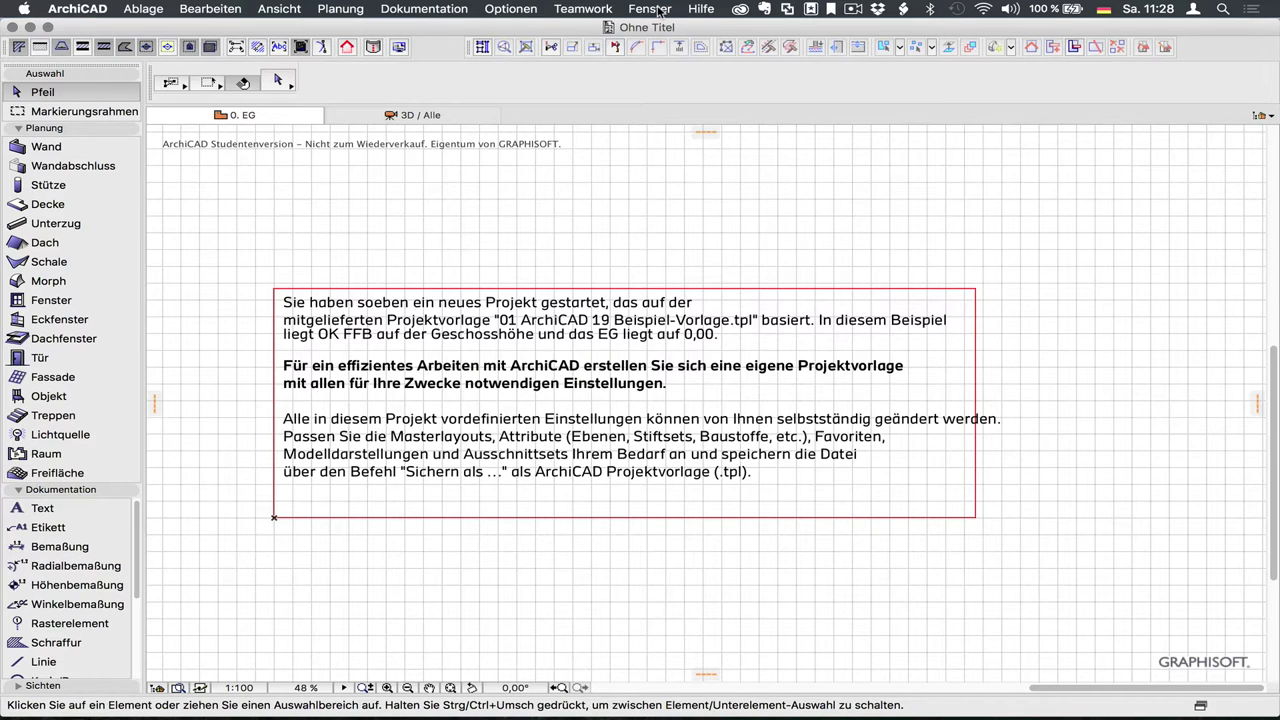
pyautogui.click(658, 10)
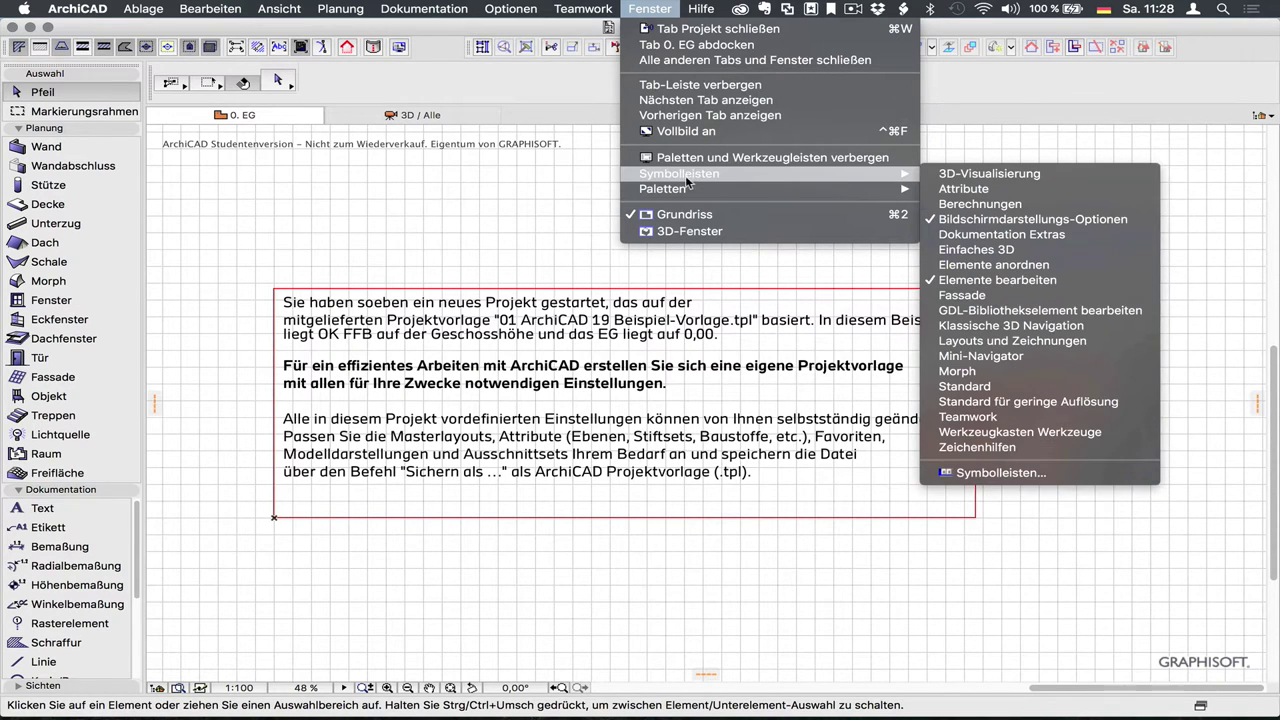
pyautogui.moveTo(662, 189)
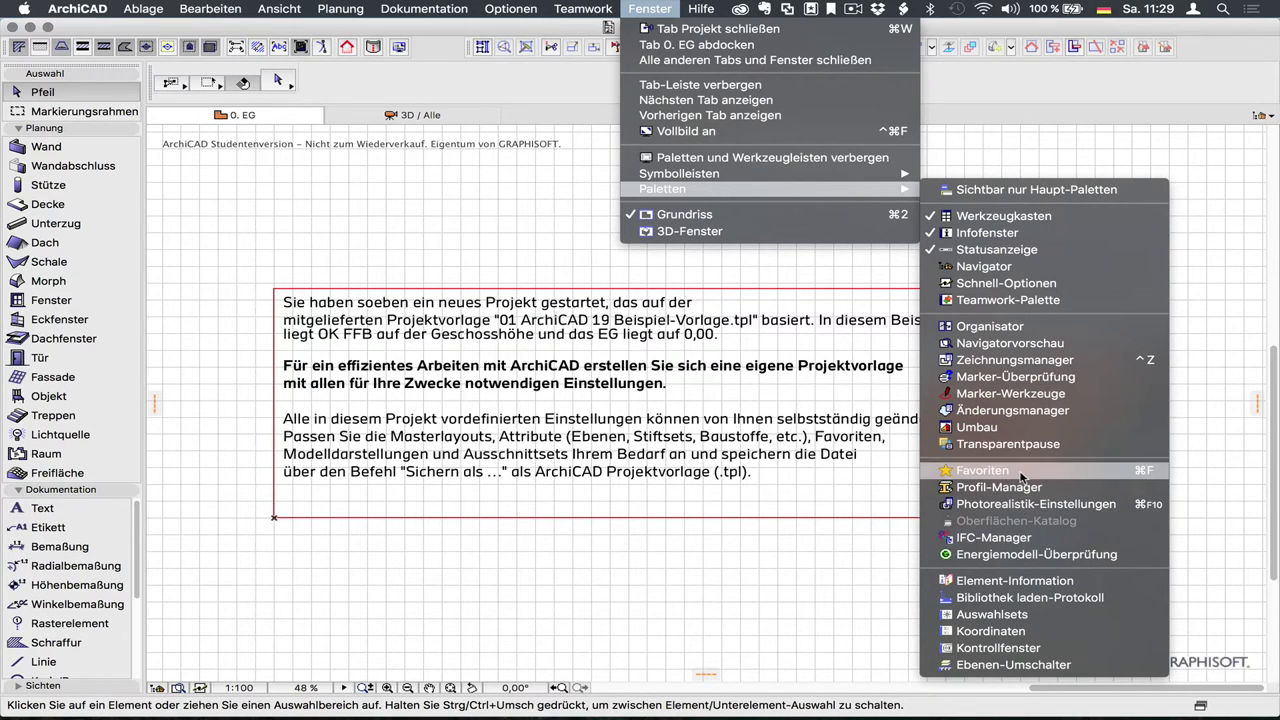
# - Show the Element-Information palette, undock and close it, then reopen the palettes list
pyautogui.click(1030, 581)
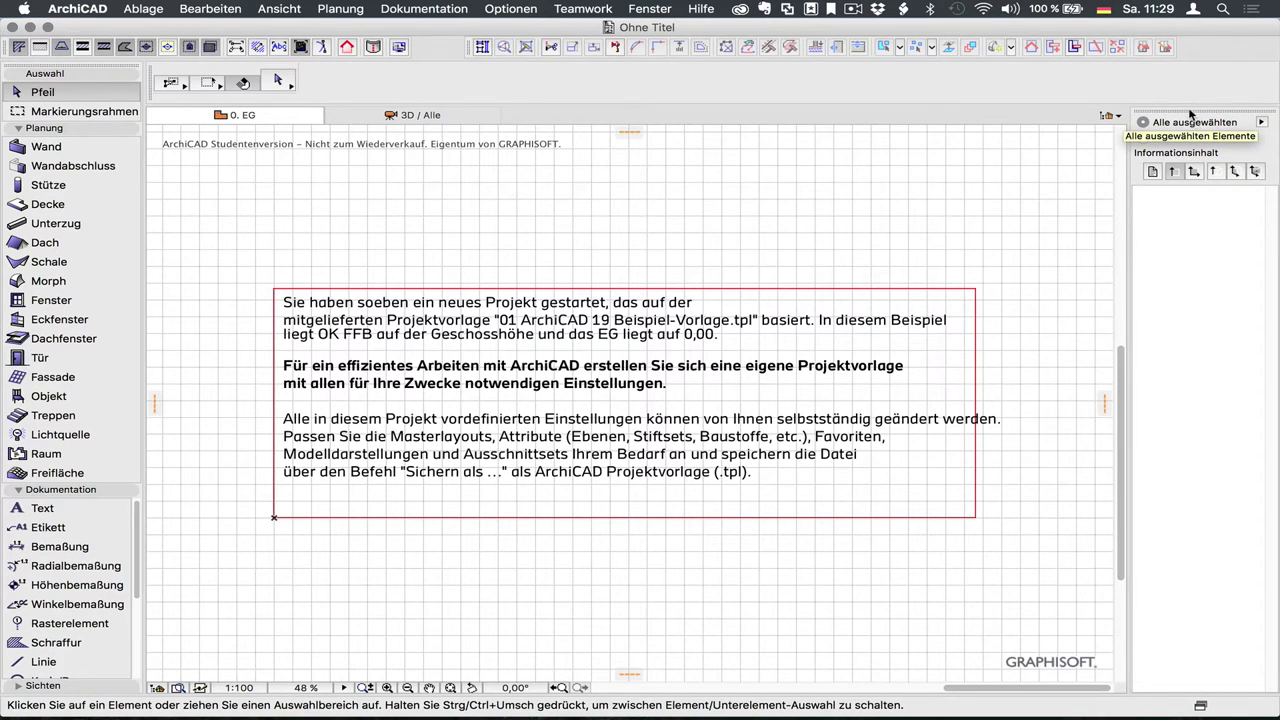
pyautogui.moveTo(1185, 113); pyautogui.dragTo(818, 167)
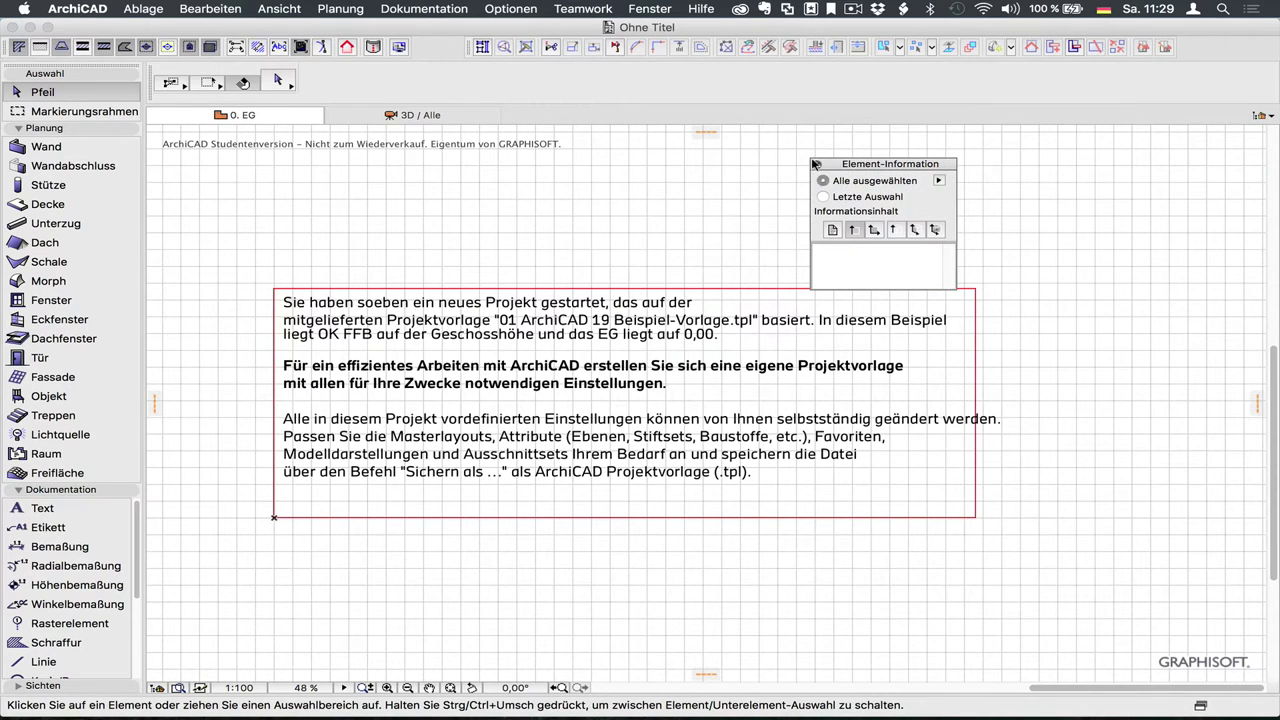
pyautogui.click(816, 164)
pyautogui.click(650, 8)
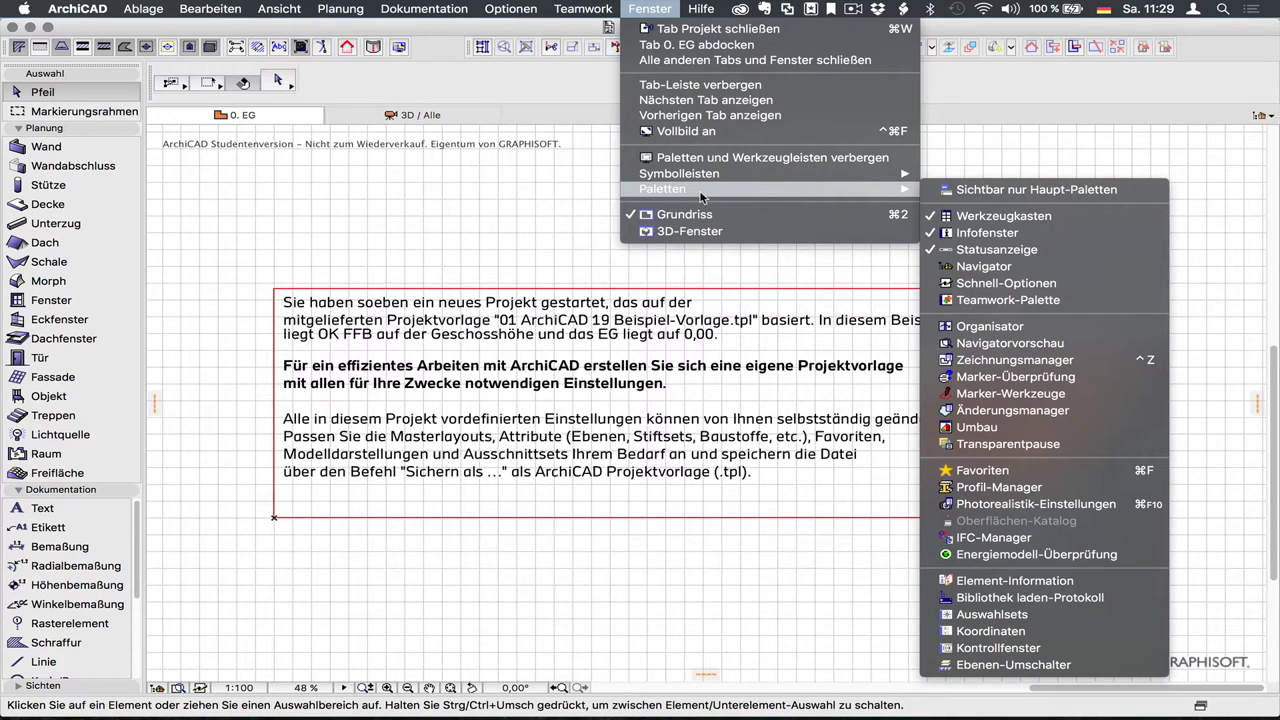
# - Dock the Ebenen-Umschalter palette as a toolbar row, then undock and remove it again
pyautogui.click(1049, 668)
pyautogui.moveTo(660, 291)
pyautogui.mouseDown()
pyautogui.moveTo(744, 203)
pyautogui.moveTo(1190, 52)
pyautogui.mouseUp()
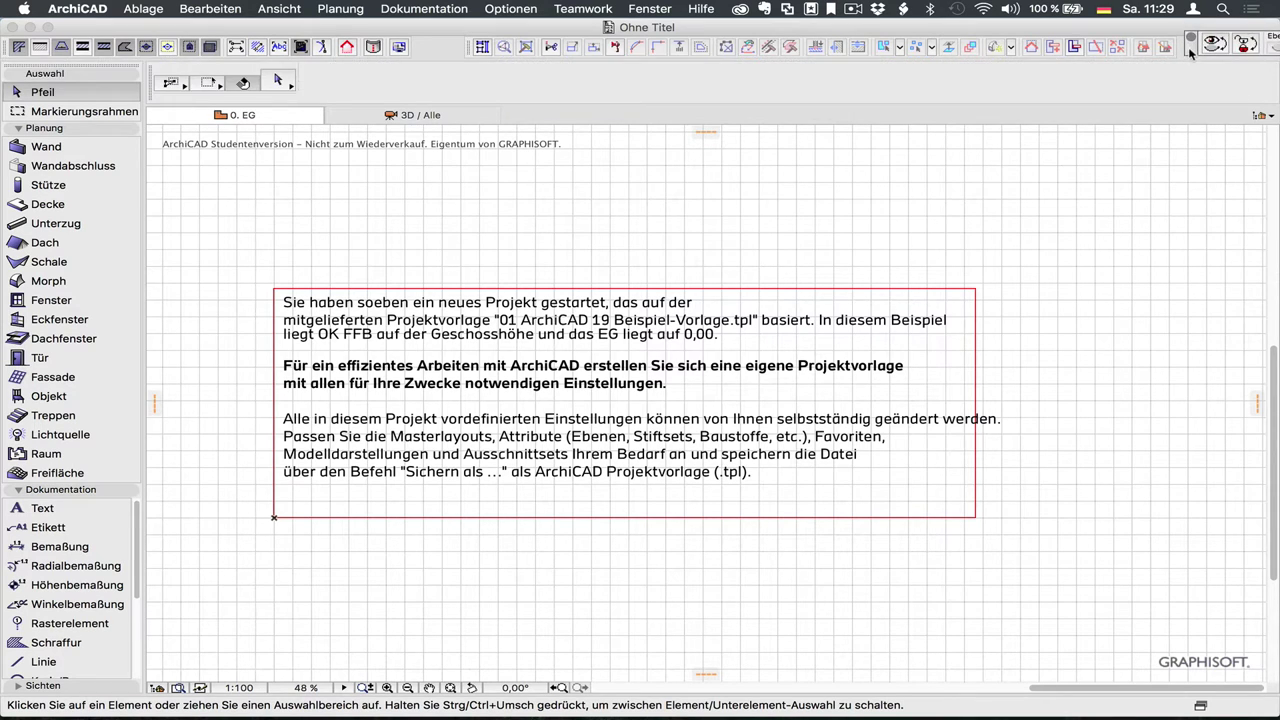
pyautogui.moveTo(1190, 52); pyautogui.dragTo(1190, 62)
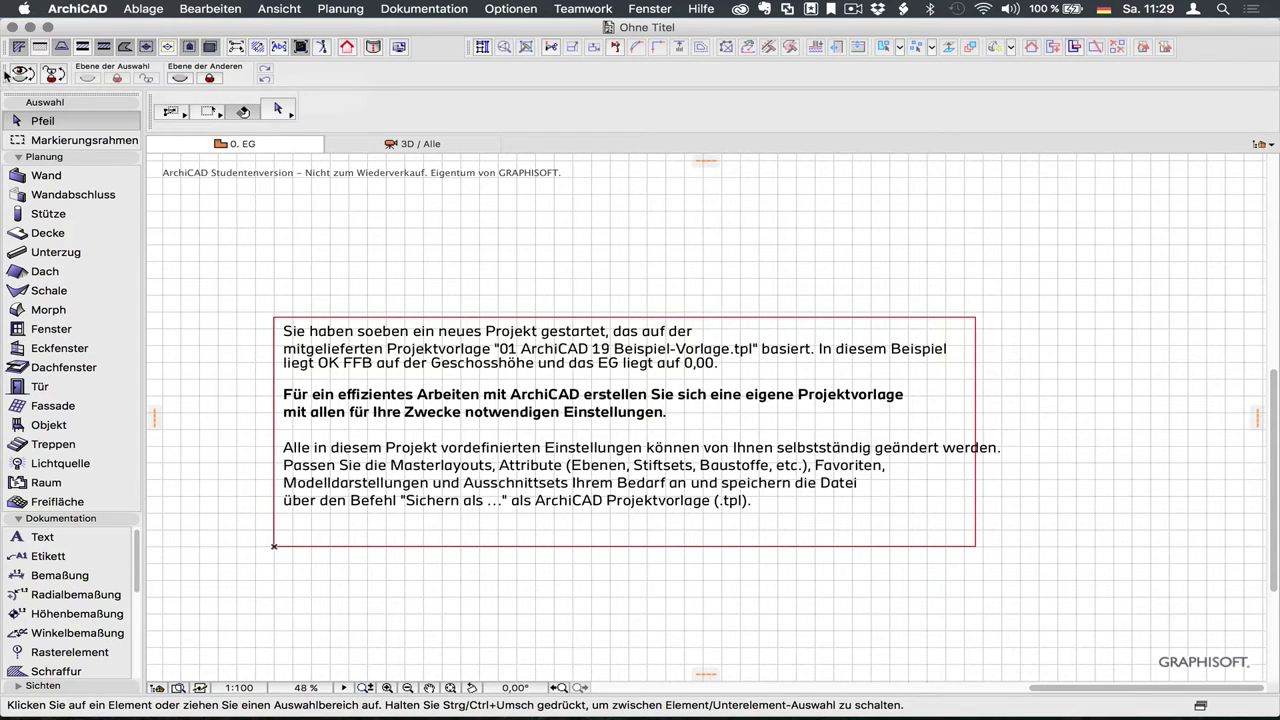
pyautogui.click(660, 10)
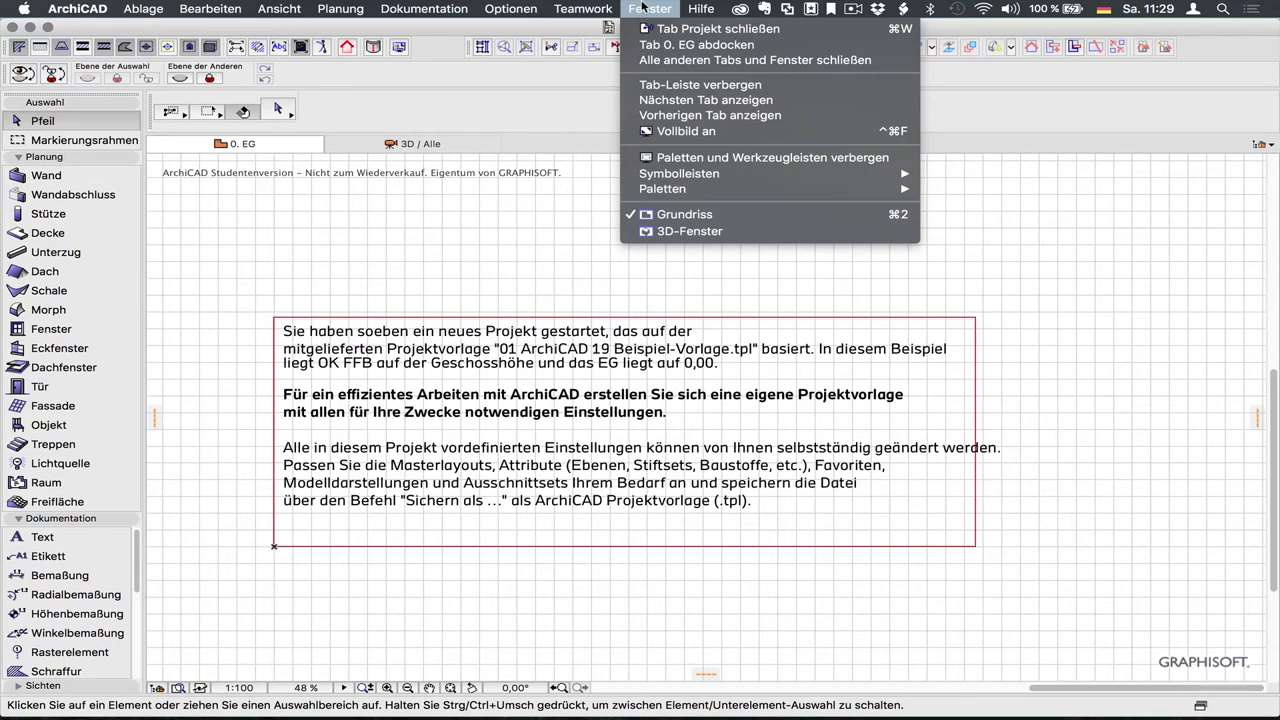
pyautogui.click(450, 180)
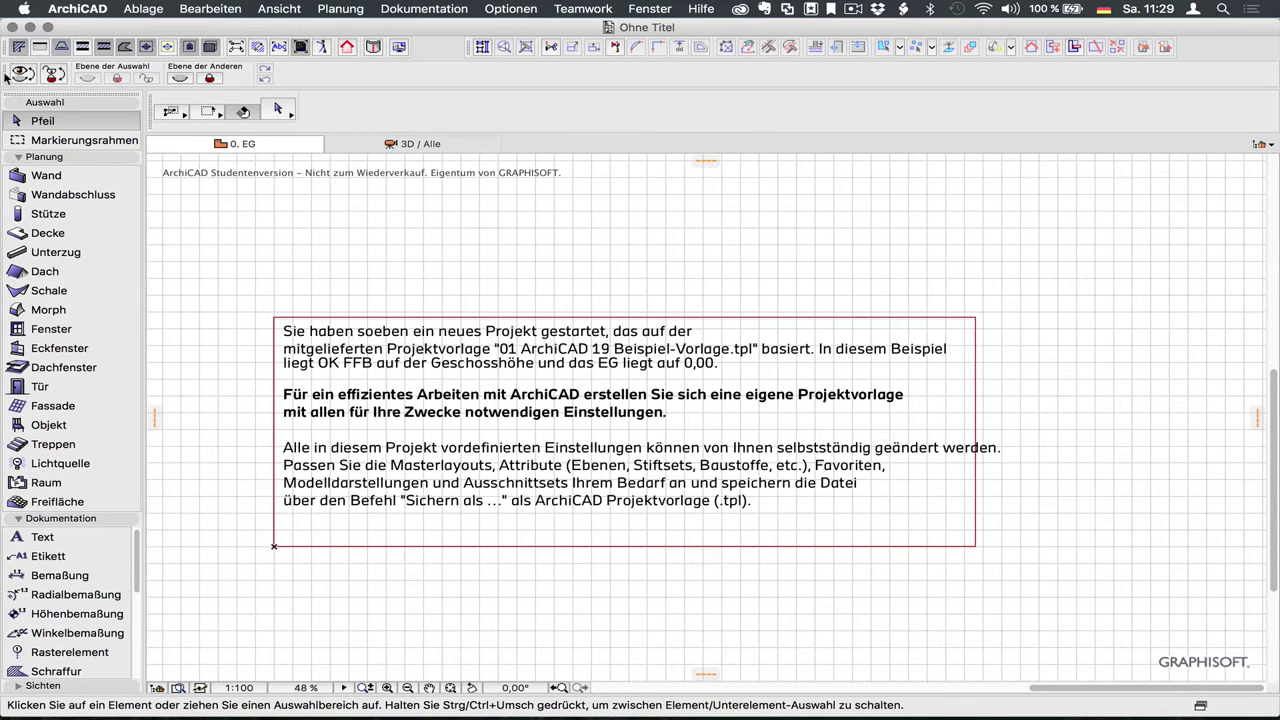
pyautogui.moveTo(5, 77); pyautogui.dragTo(394, 230)
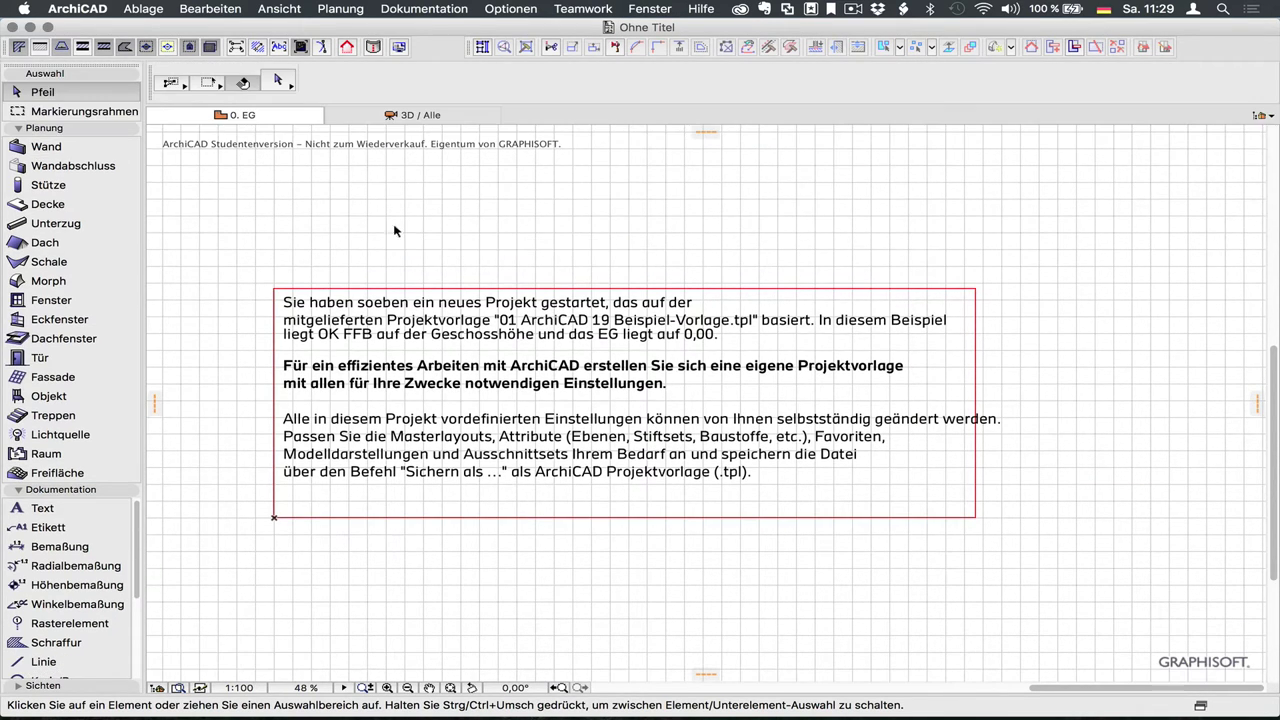
# - Review the toolbar list and shift a docked toolbar group slightly left
pyautogui.click(628, 18)
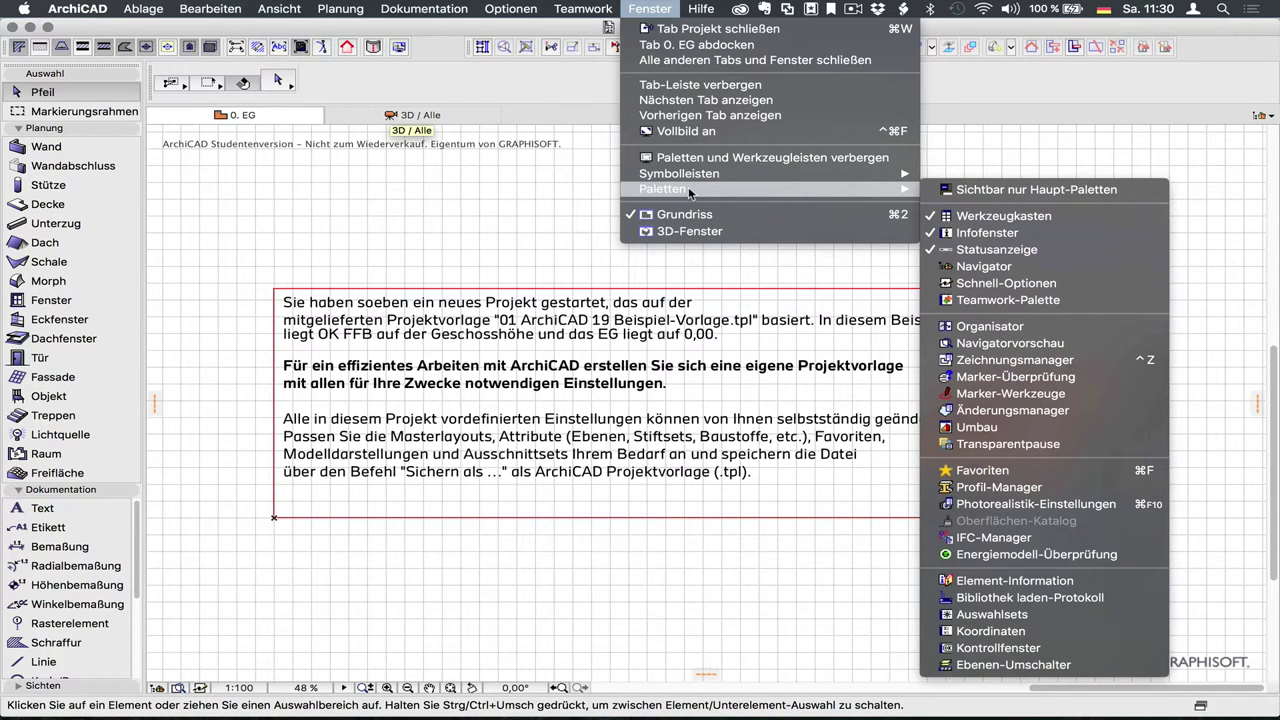
pyautogui.moveTo(679, 174)
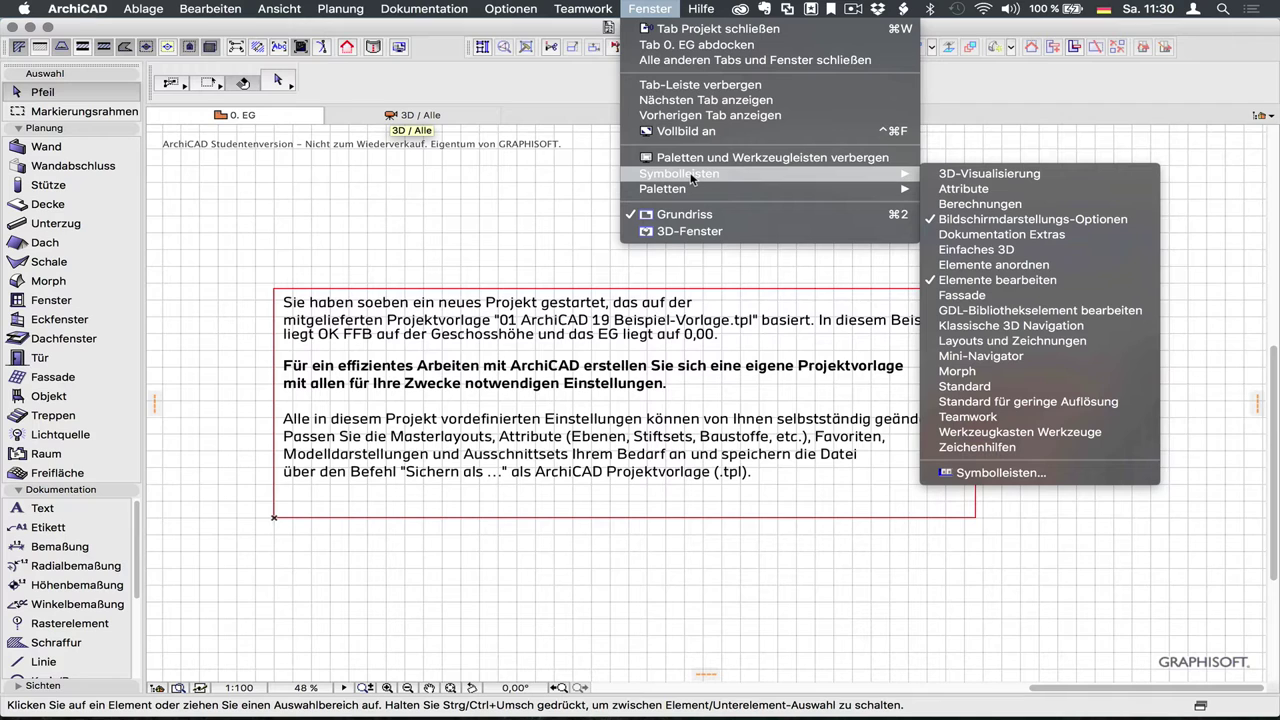
pyautogui.click(492, 33)
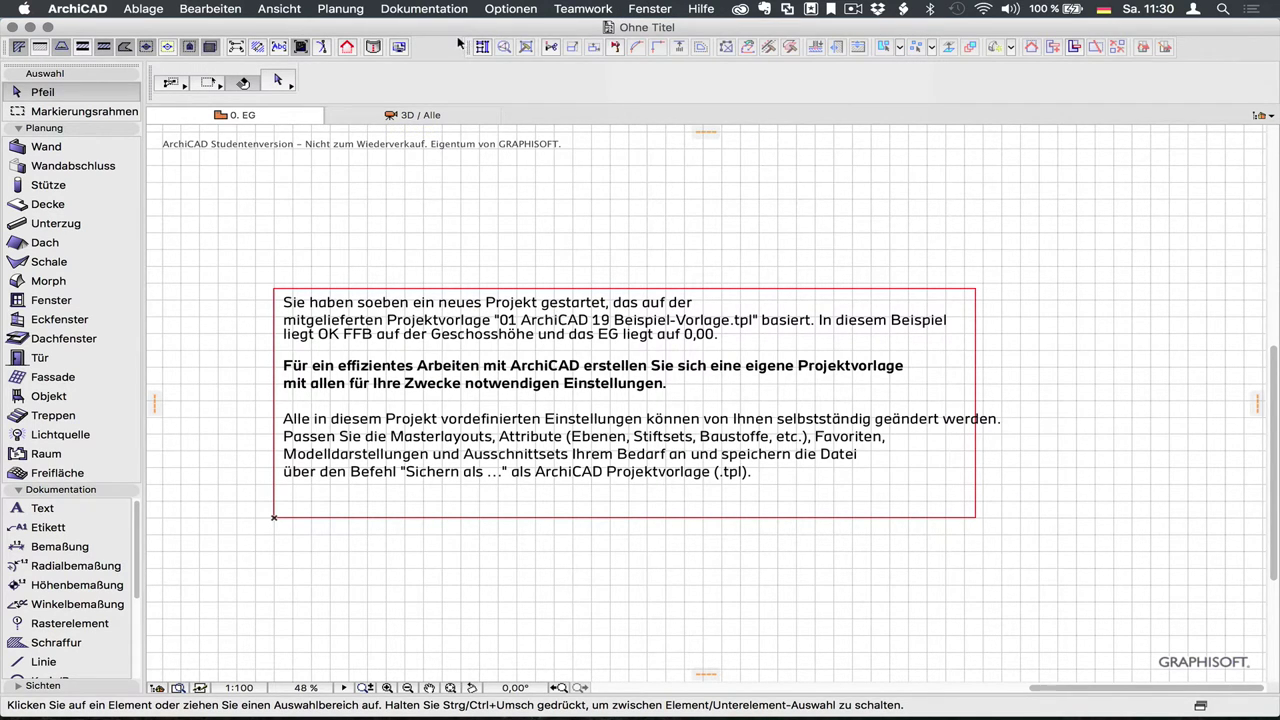
pyautogui.moveTo(459, 45); pyautogui.dragTo(423, 44)
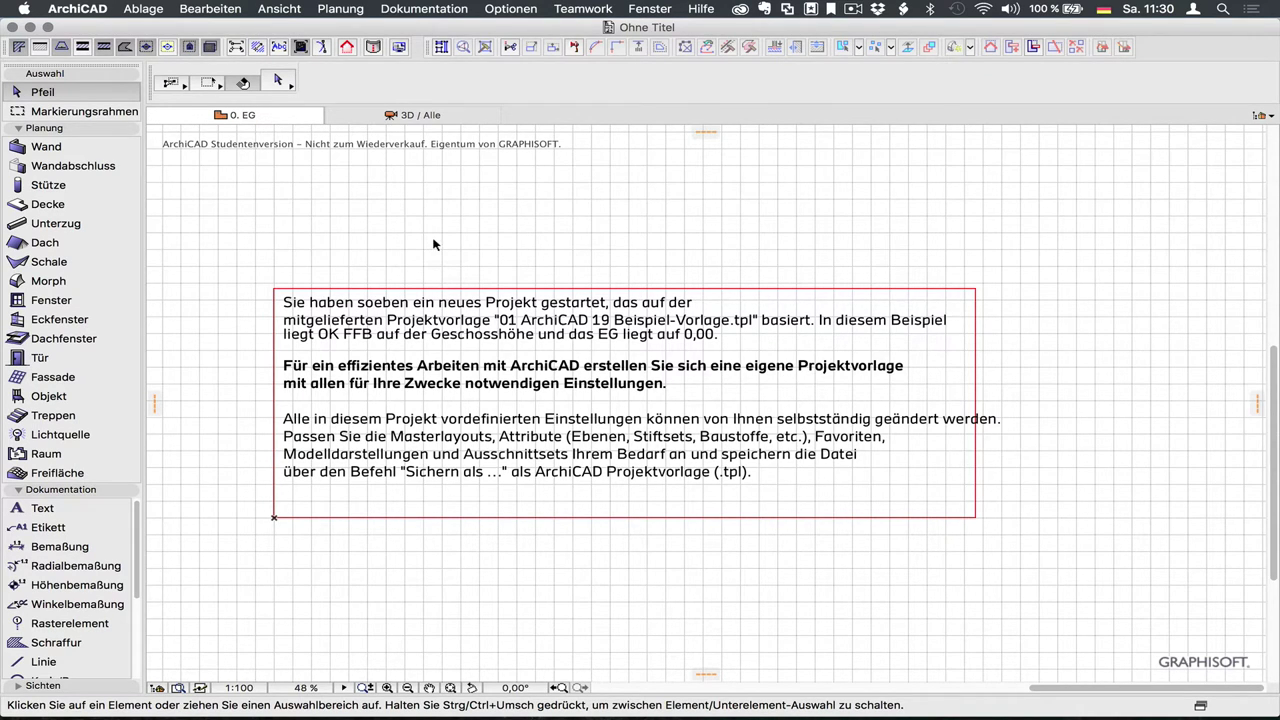
pyautogui.click(524, 9)
pyautogui.moveTo(546, 196)
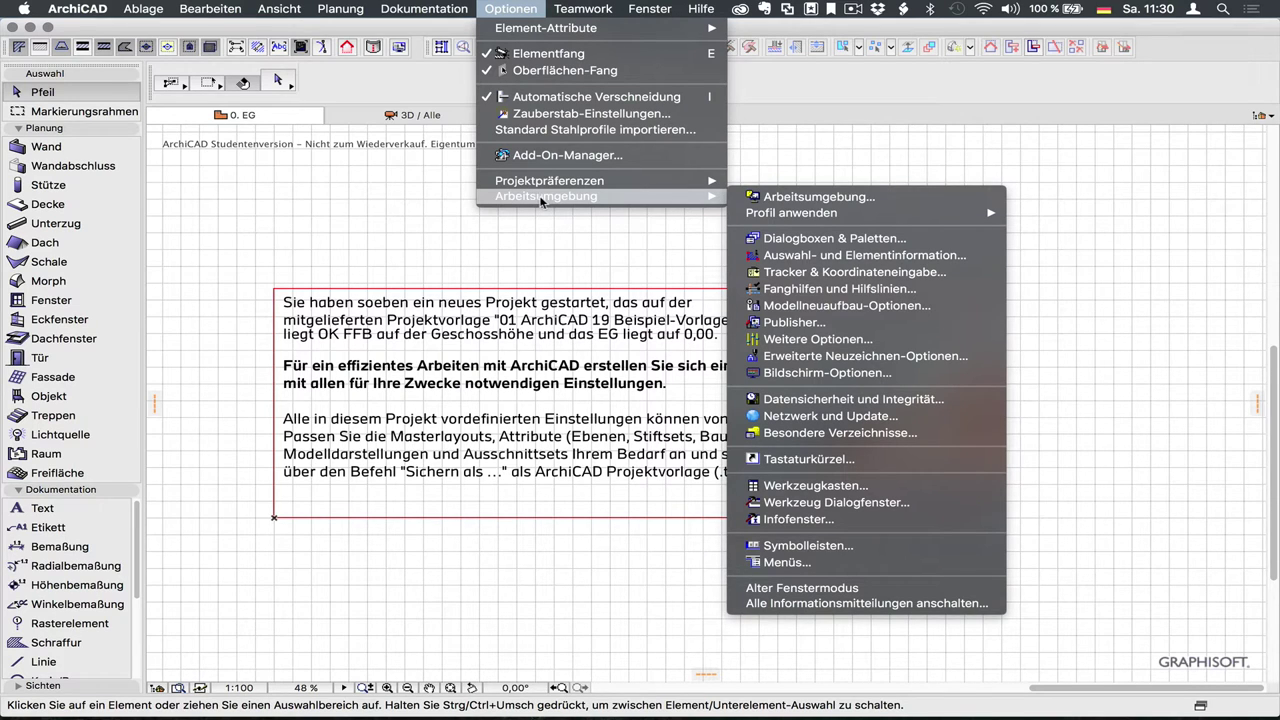
# - Create a new work-environment profile named HS in the Arbeitsumgebung dialog
pyautogui.click(815, 202)
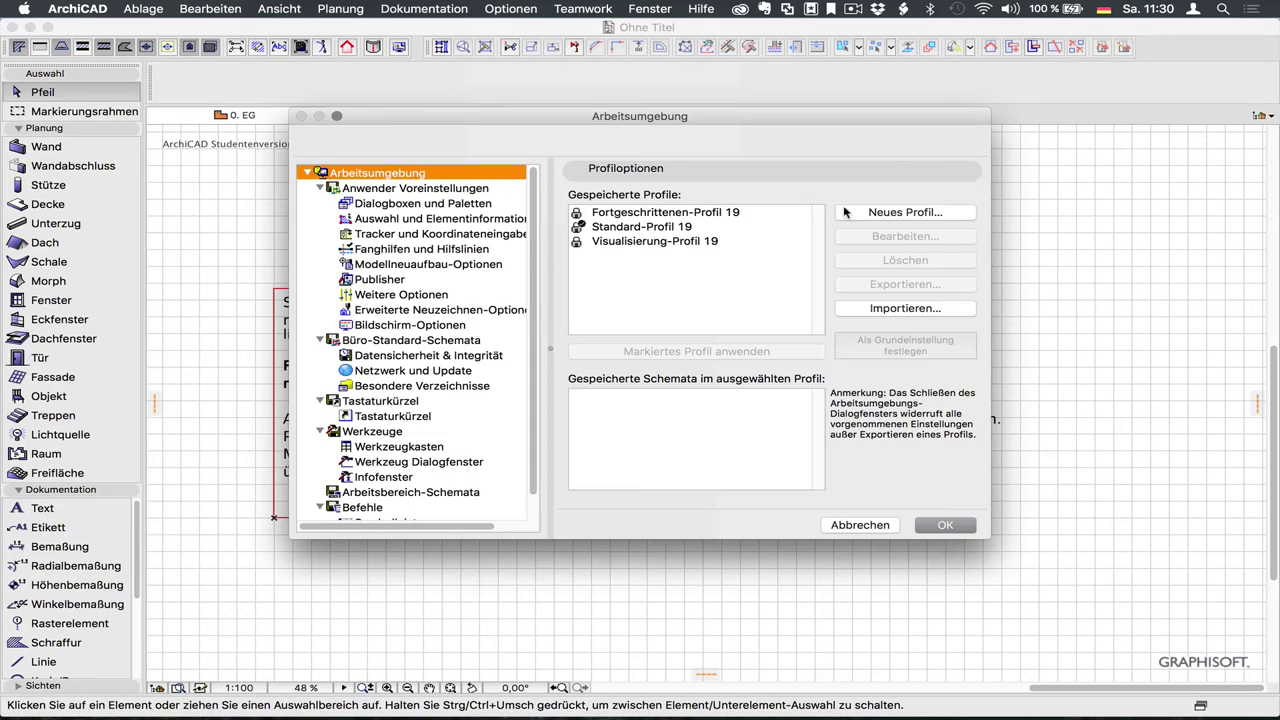
pyautogui.click(922, 217)
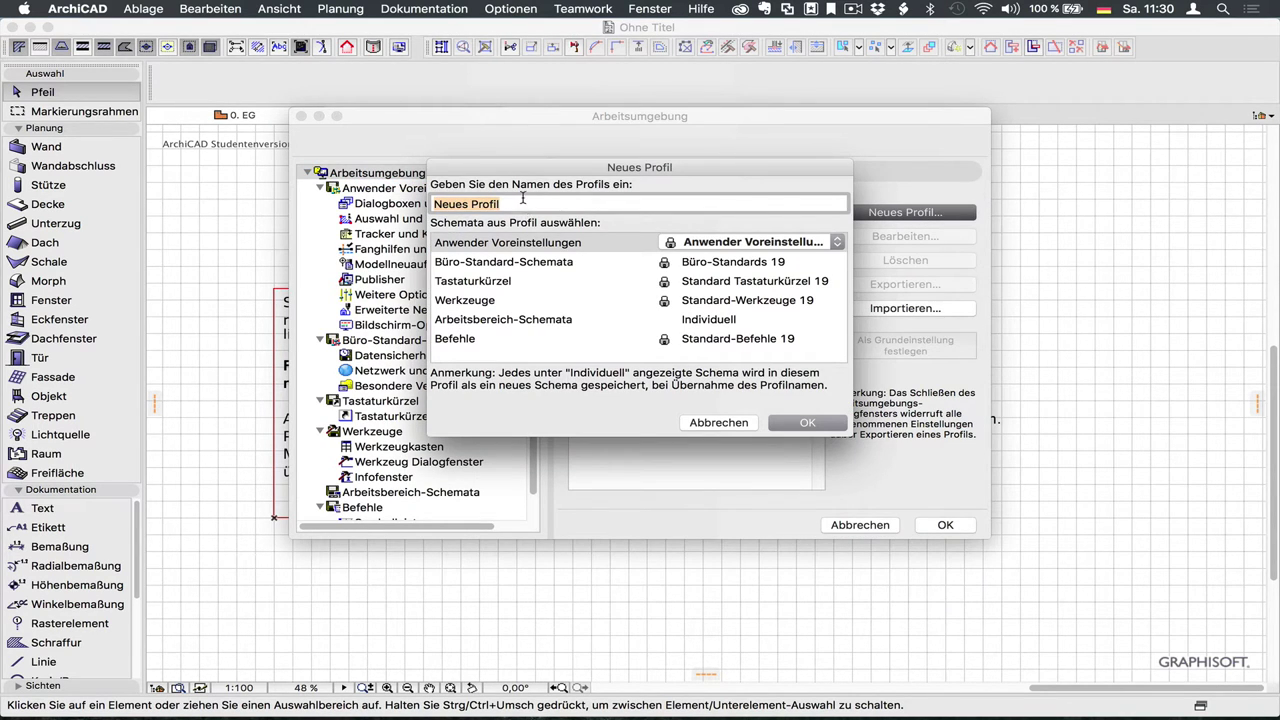
pyautogui.write('HS')
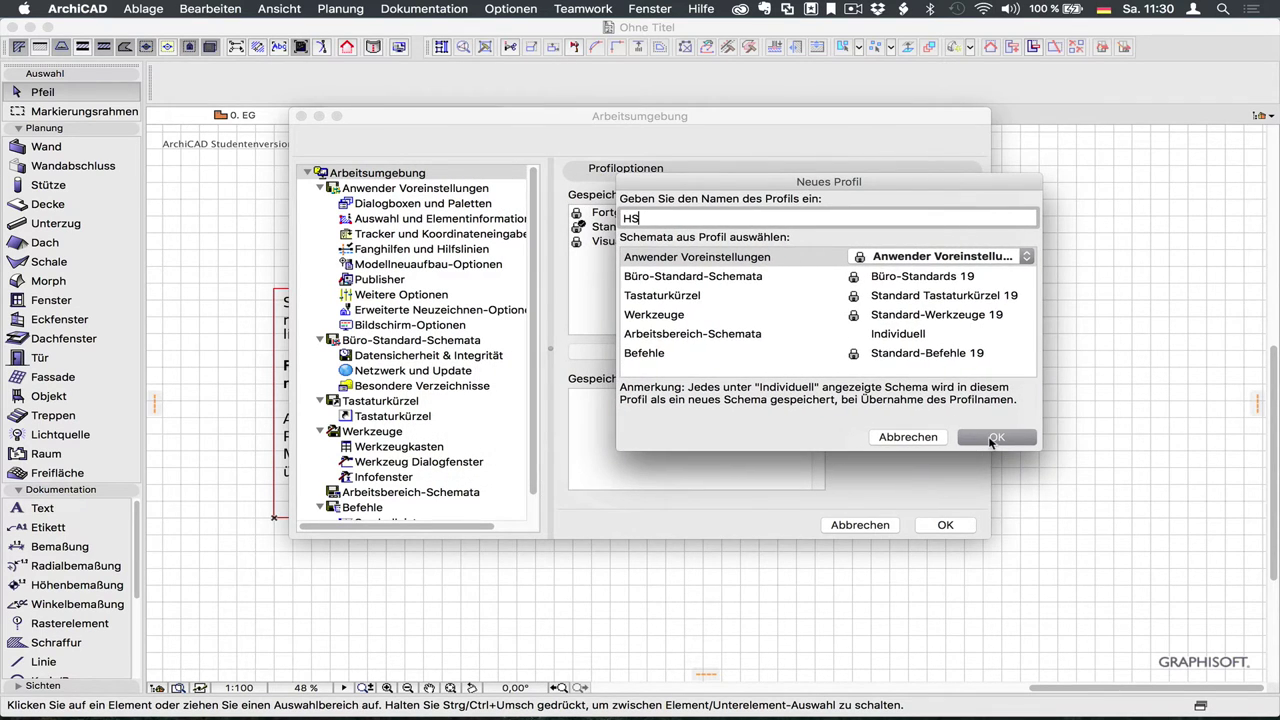
pyautogui.click(993, 439)
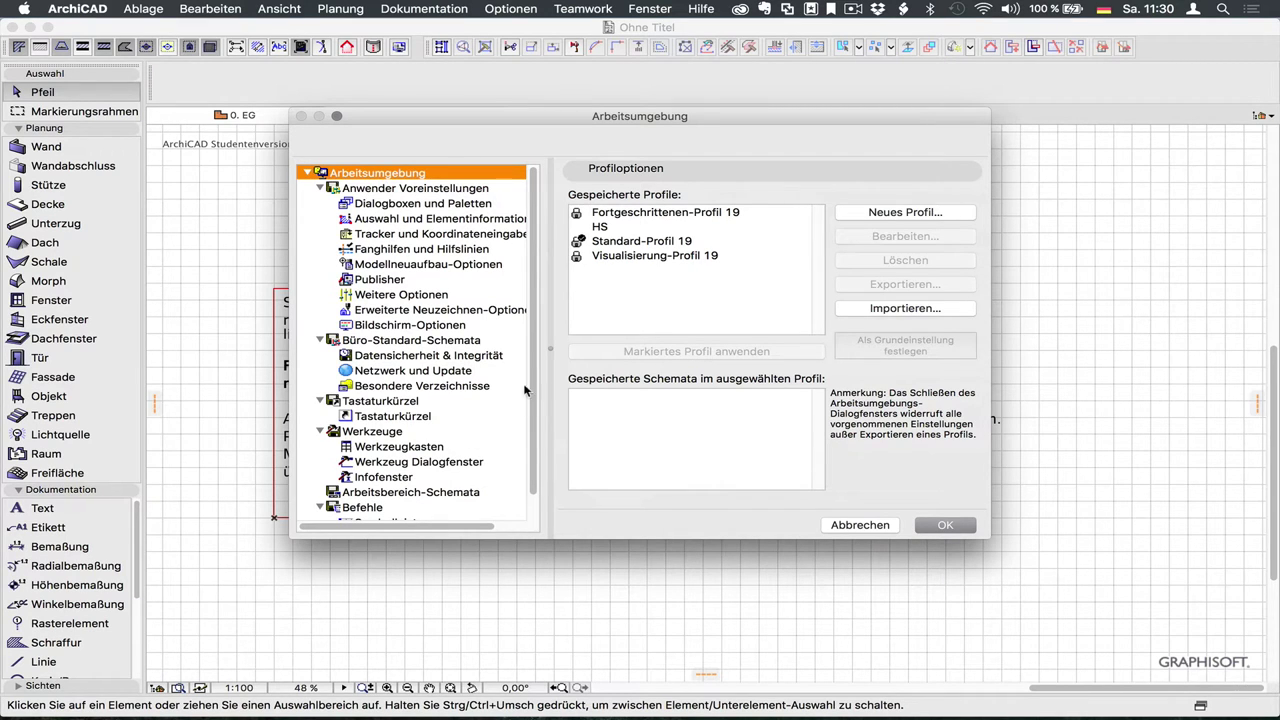
# - Review the Werkzeugkasten customisation settings and accept the Arbeitsumgebung dialog
pyautogui.scroll(-2, 500, 400)
pyautogui.click(432, 424)
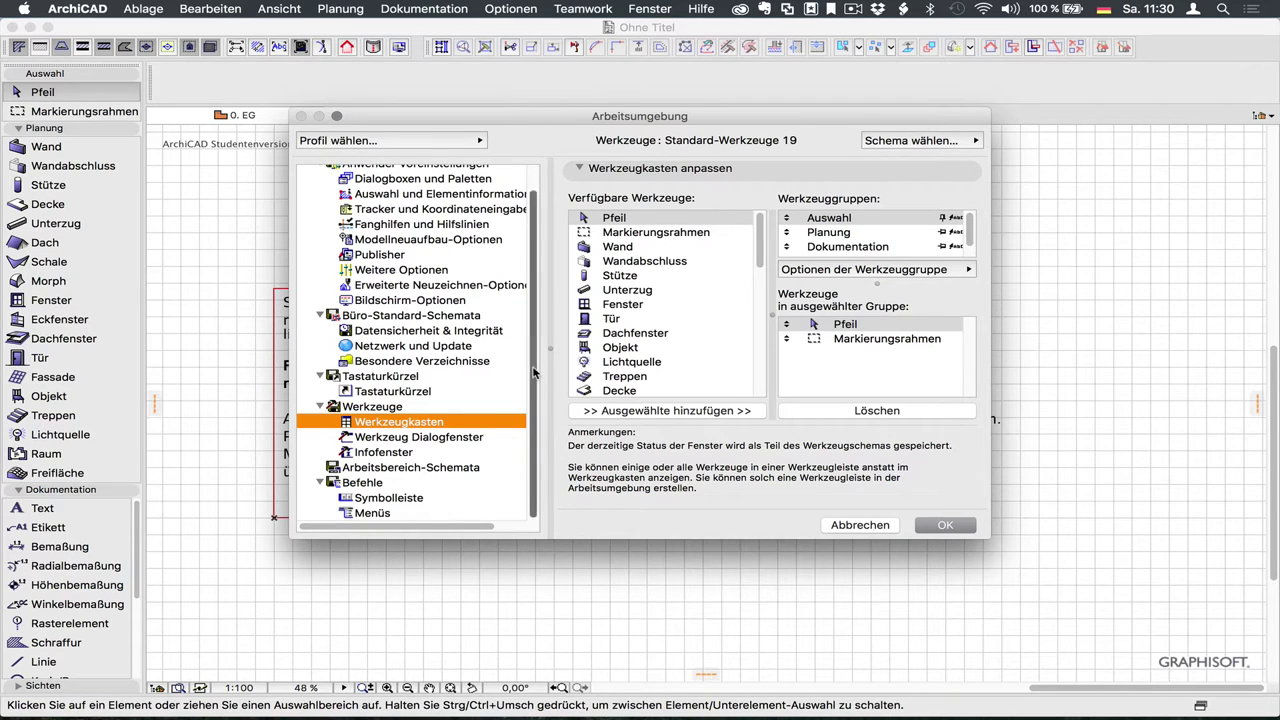
pyautogui.moveTo(534, 372); pyautogui.dragTo(531, 330)
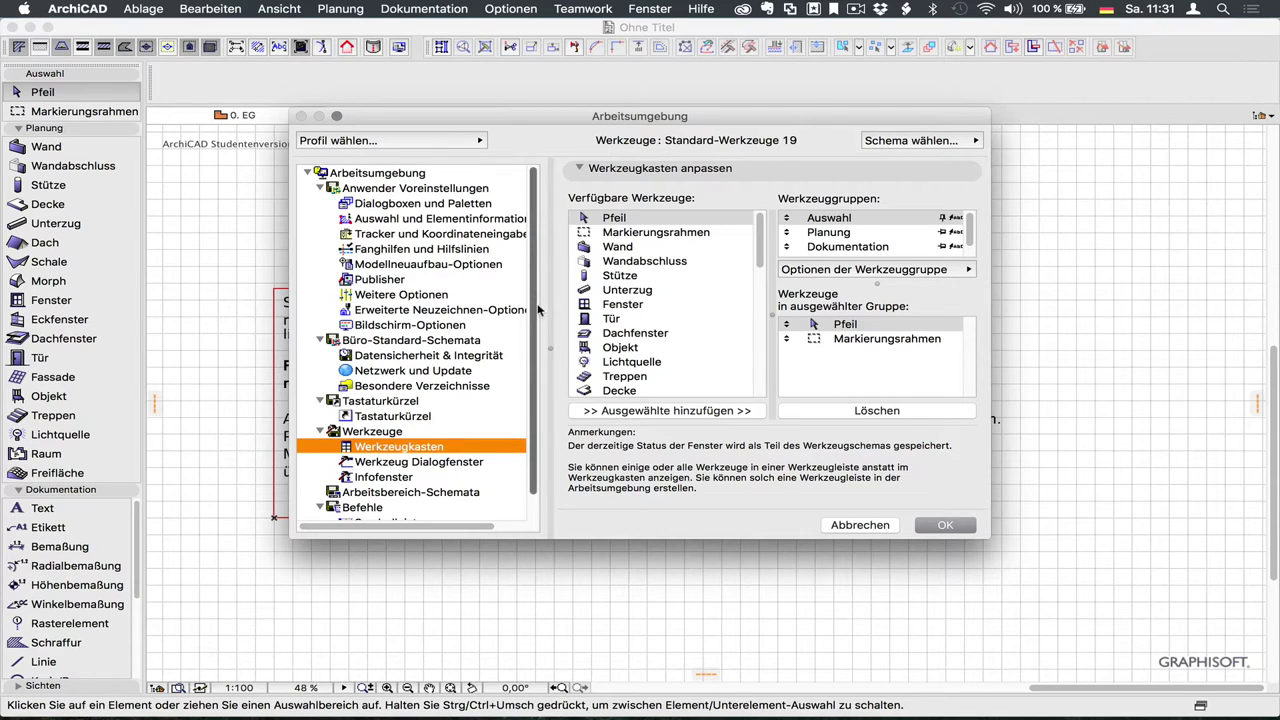
pyautogui.click(945, 526)
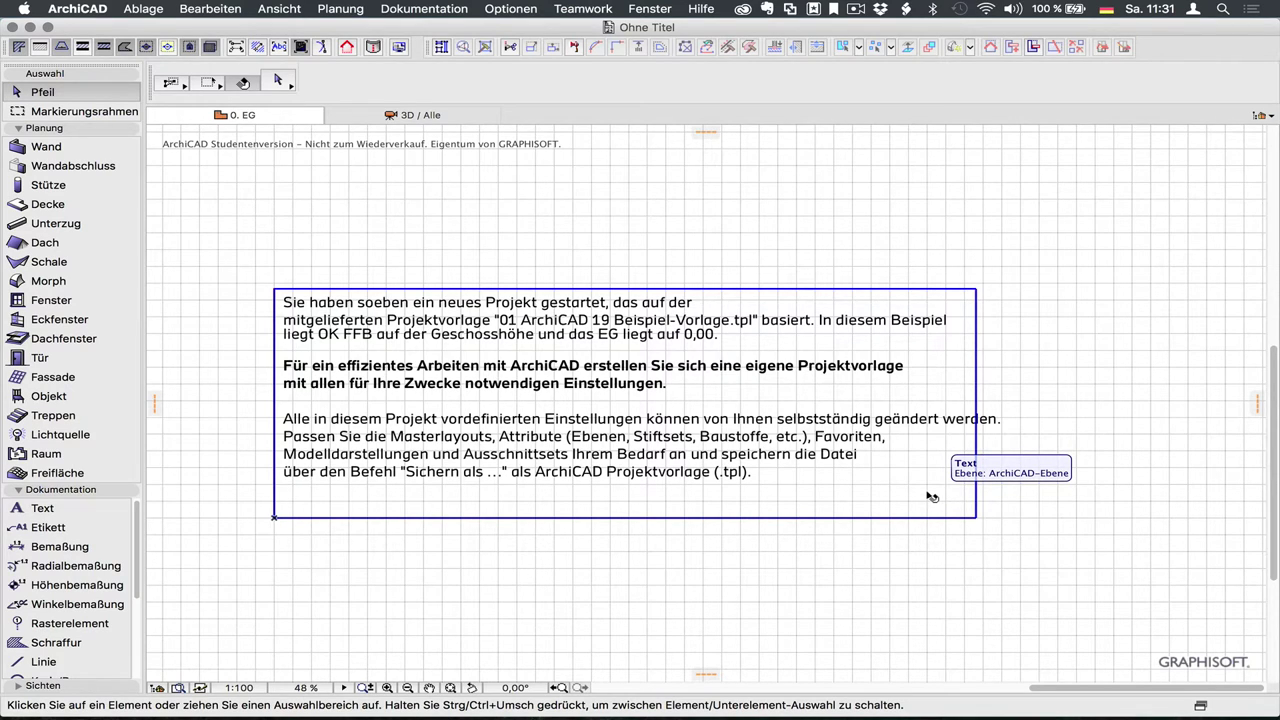
pyautogui.click(517, 8)
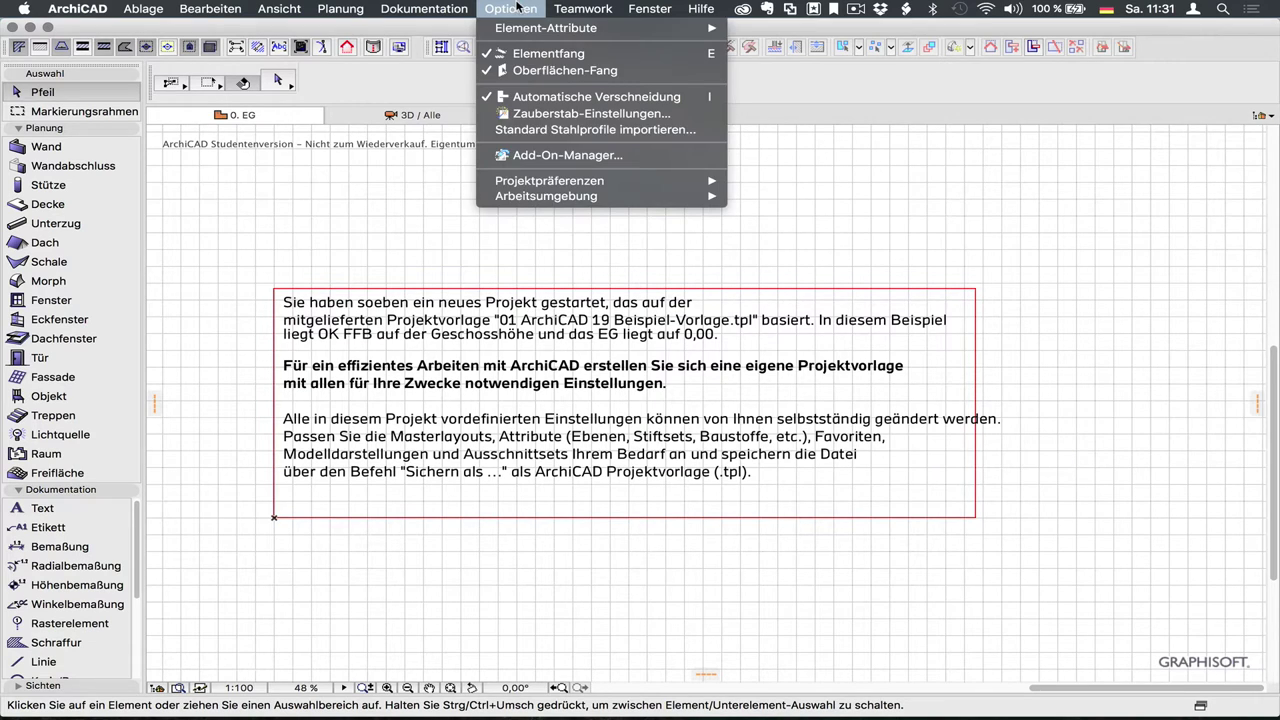
pyautogui.moveTo(790, 213)
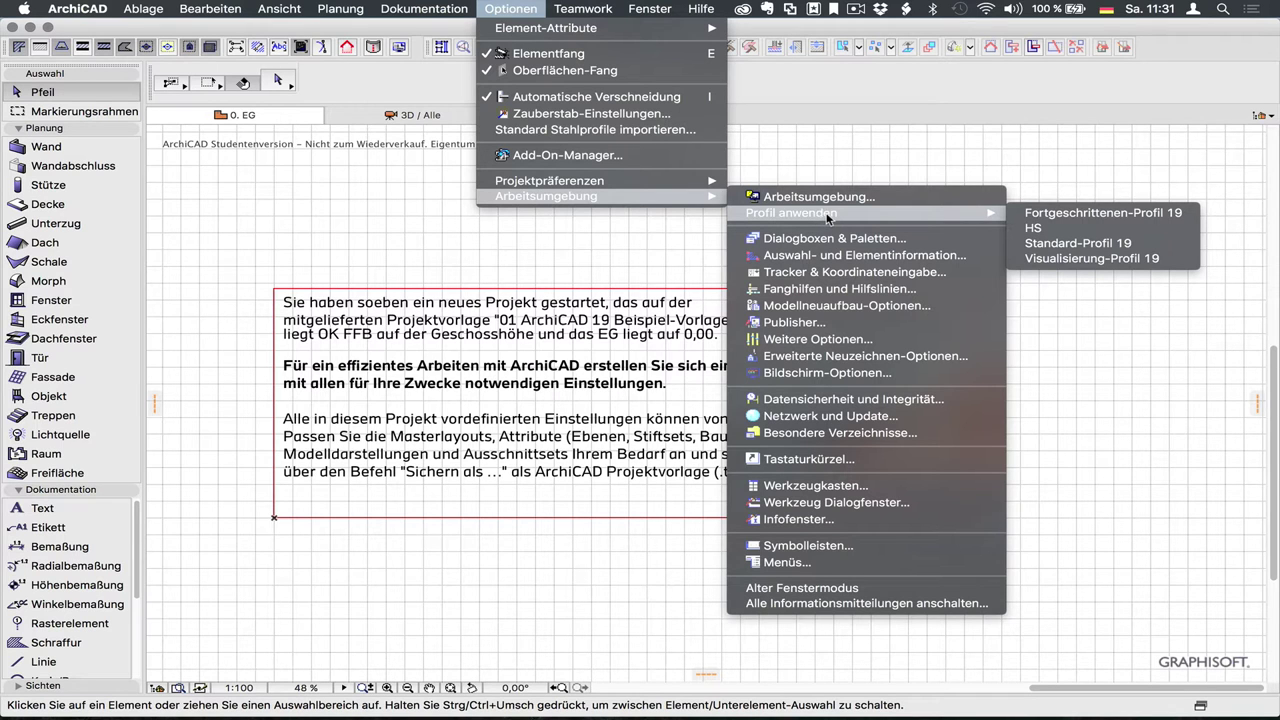
pyautogui.click(1040, 214)
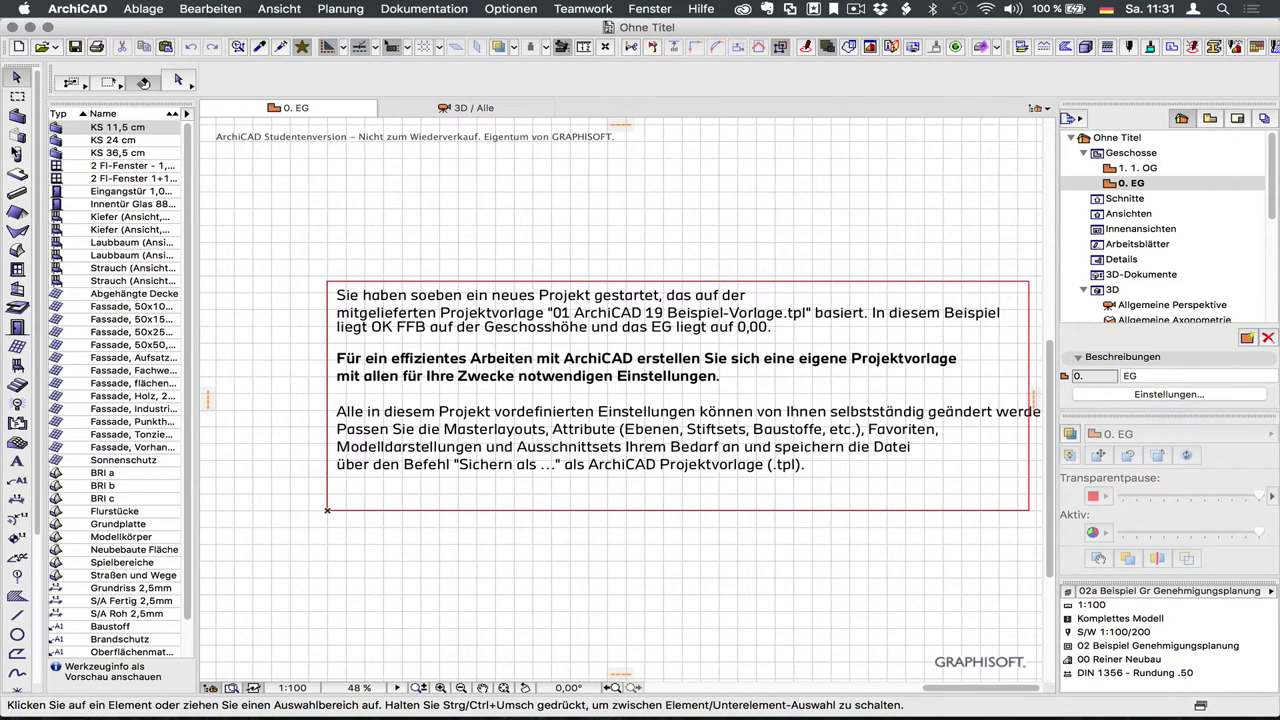
pyautogui.click(17, 116)
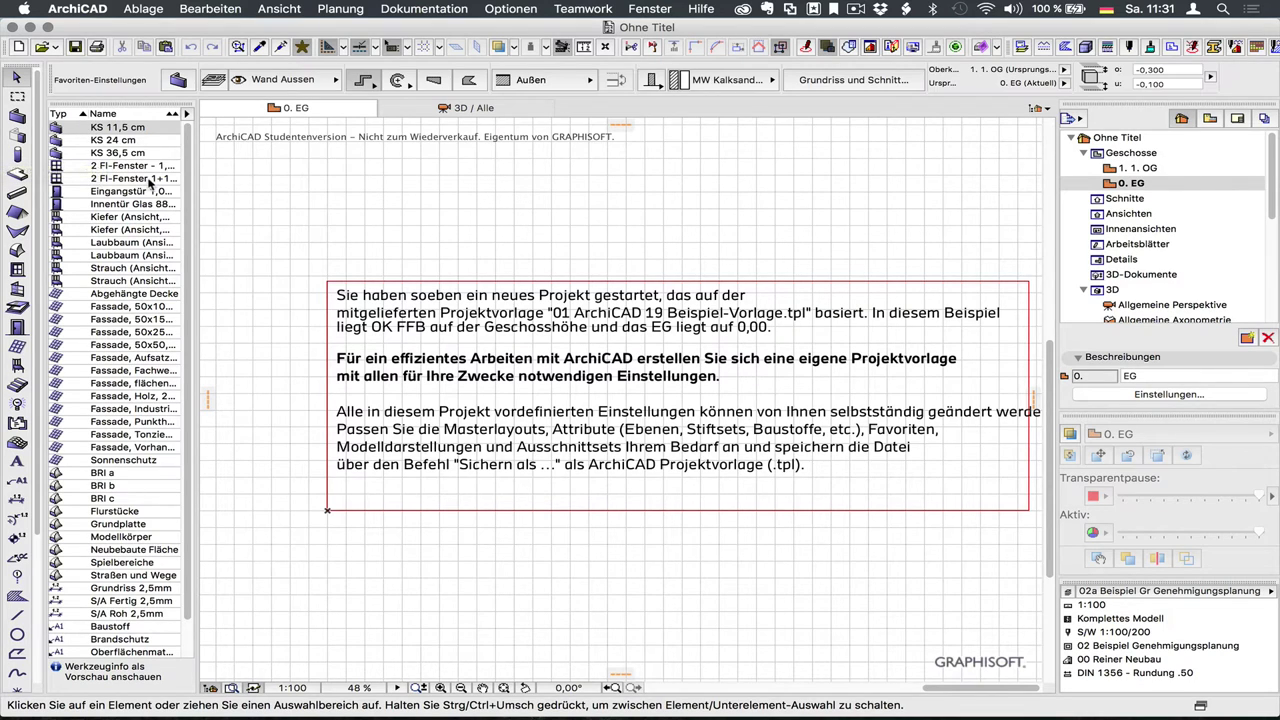
pyautogui.press('Escape')
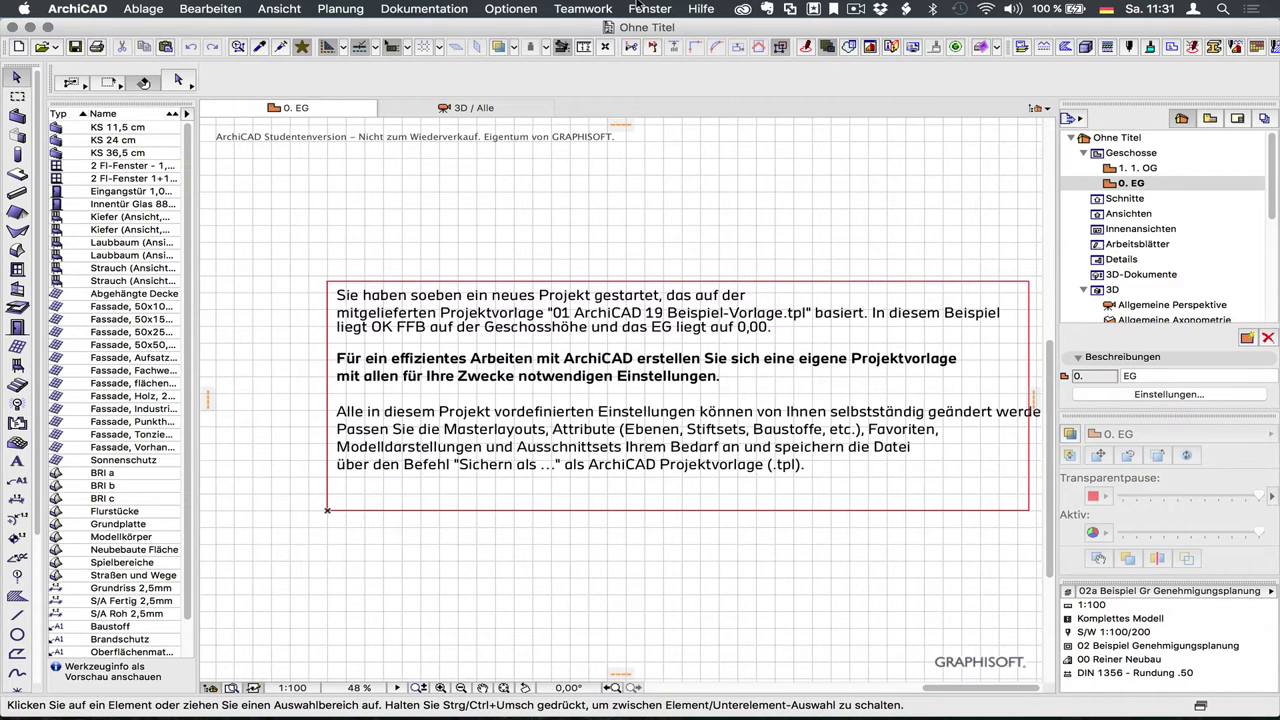
pyautogui.click(511, 8)
pyautogui.moveTo(546, 196)
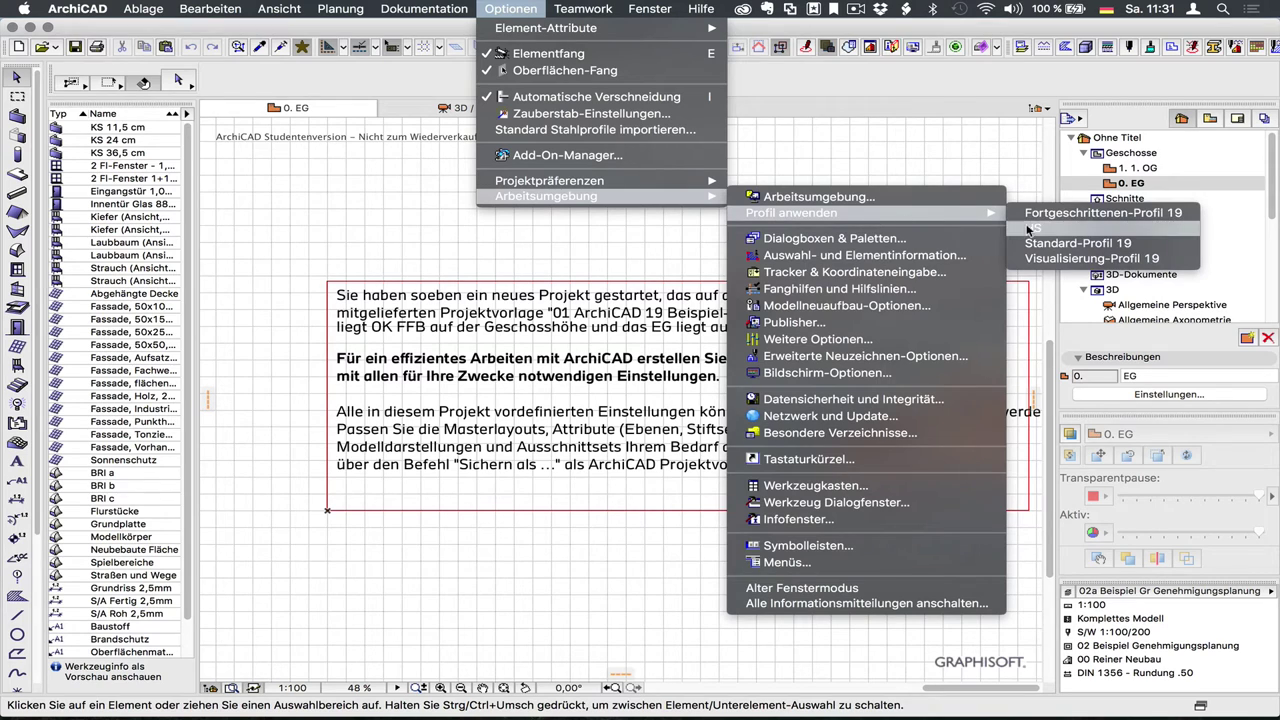
pyautogui.click(1043, 234)
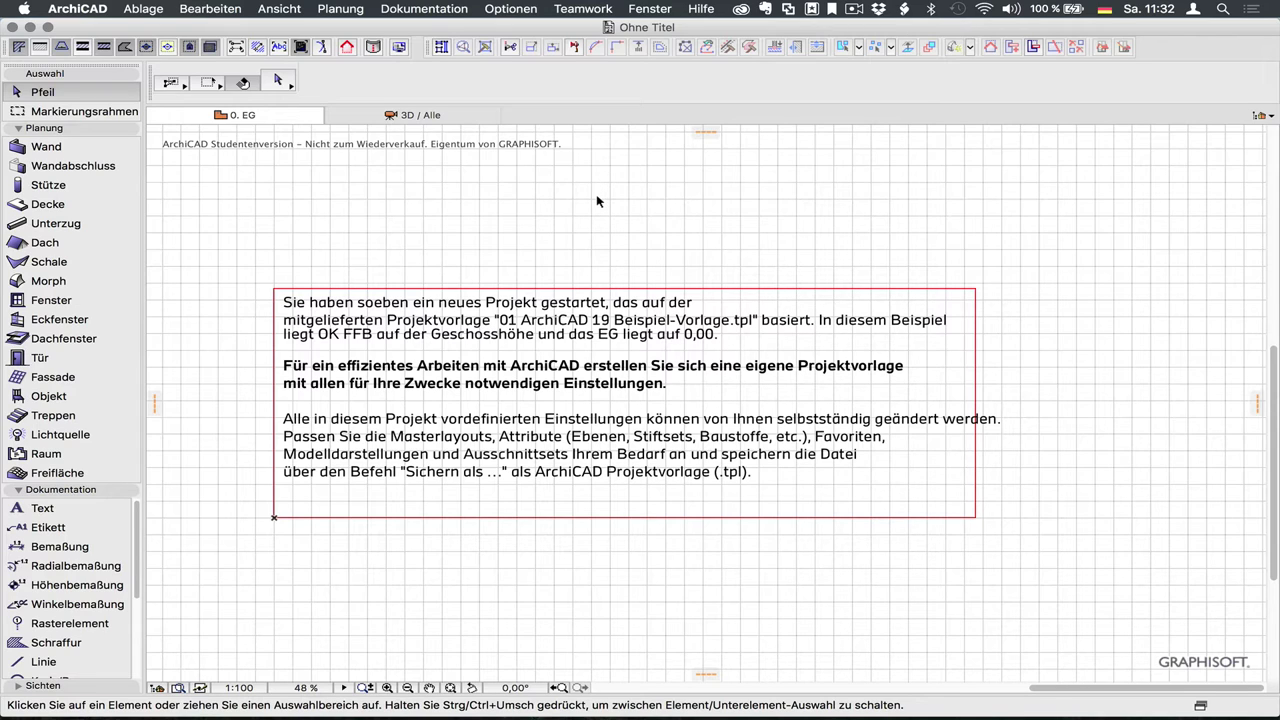
# - Create a new project and delete the introductory template text block from the 0. EG plan
pyautogui.click(143, 9)
pyautogui.moveTo(163, 28)
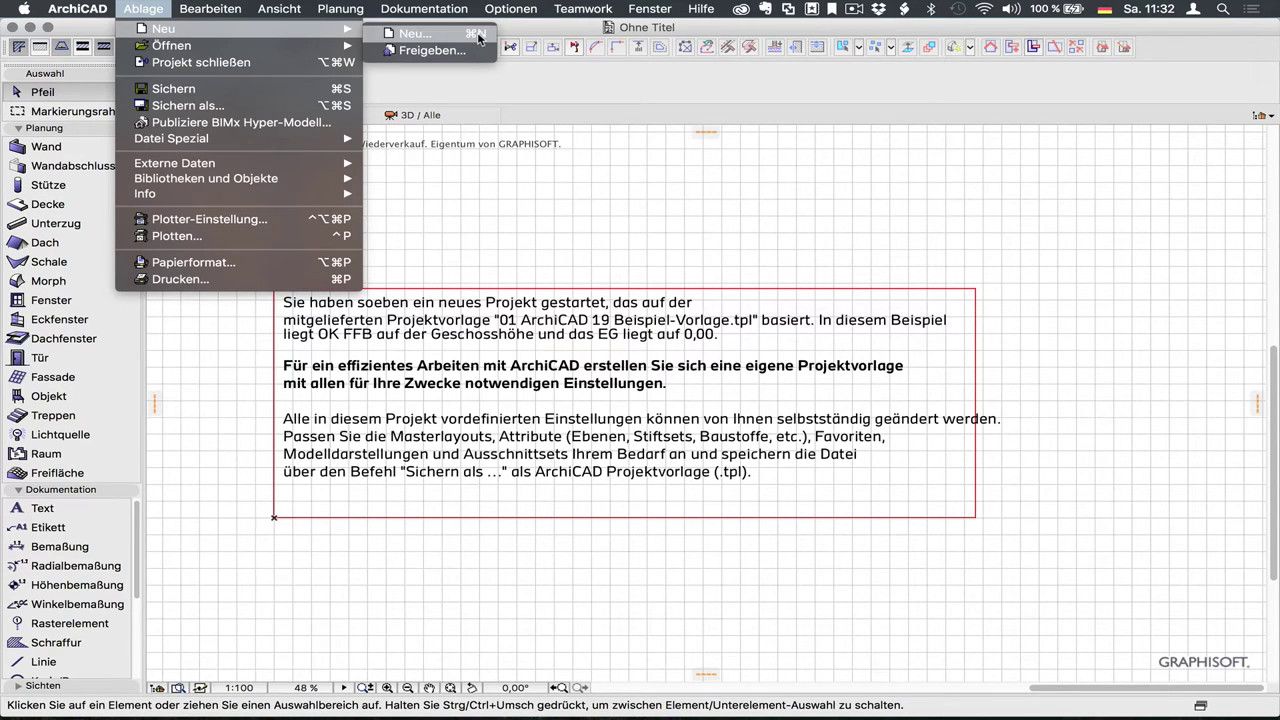
pyautogui.click(479, 38)
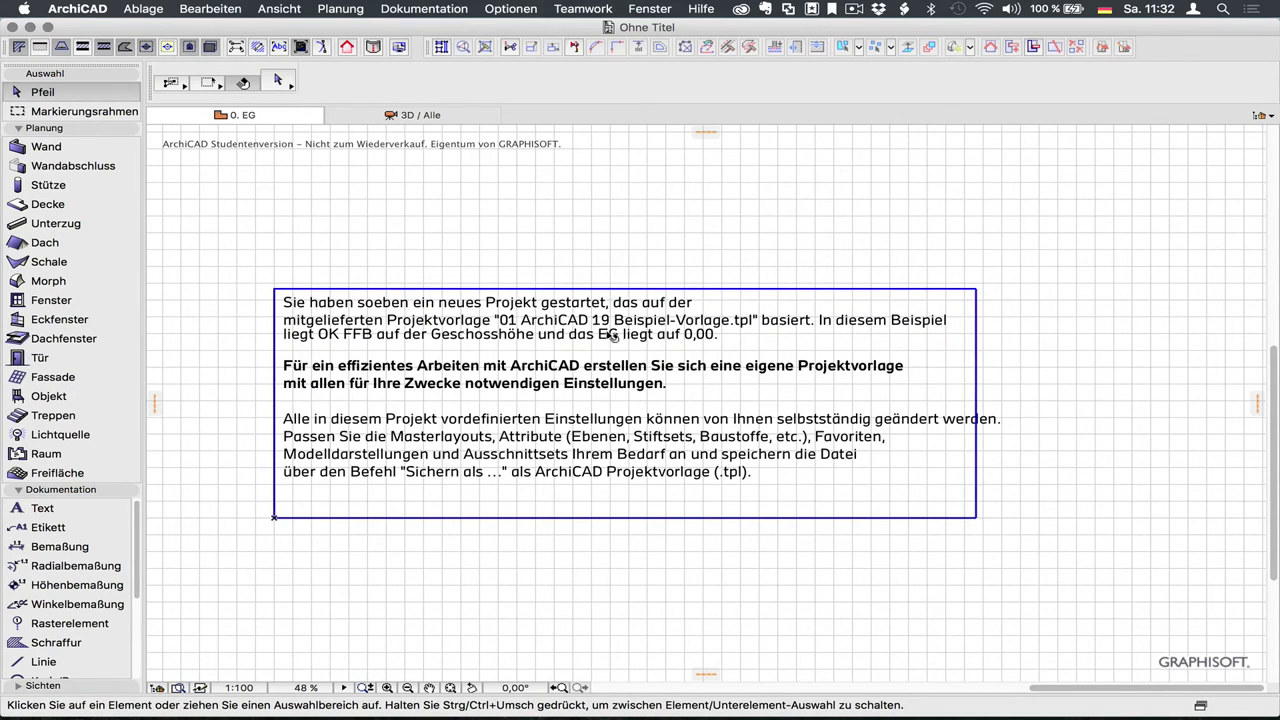
pyautogui.click(545, 347)
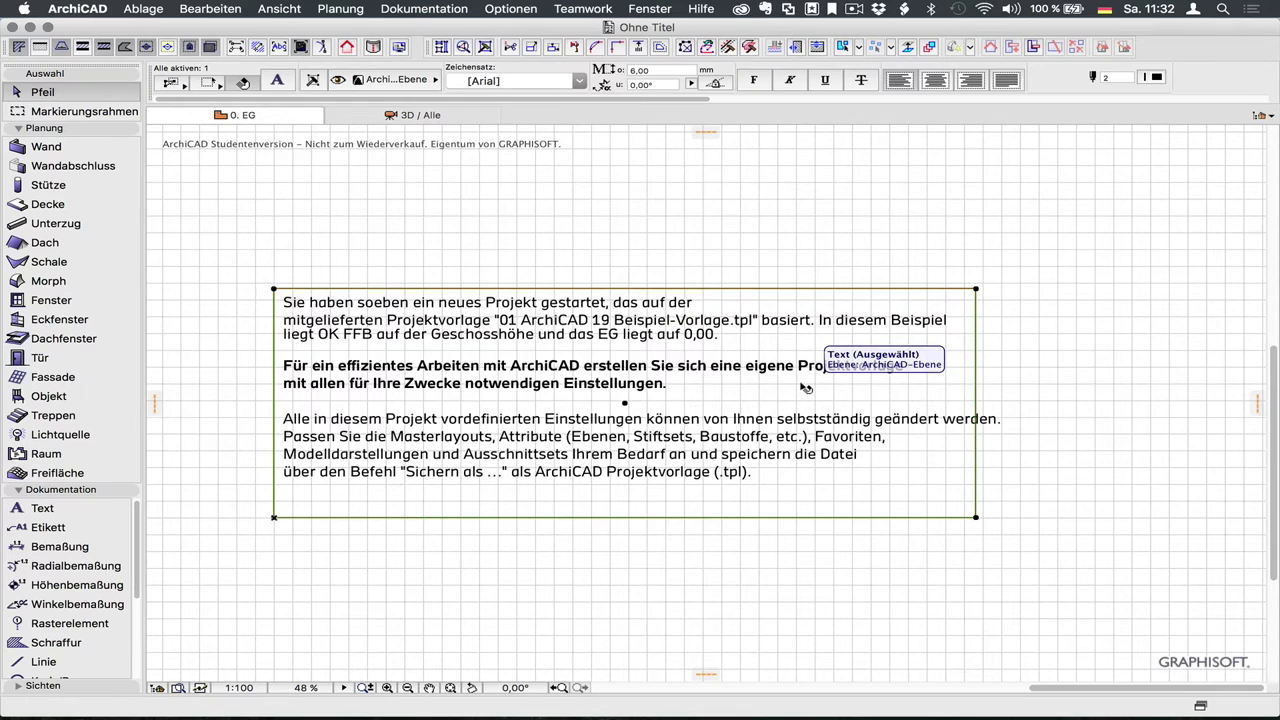
pyautogui.press('Delete')
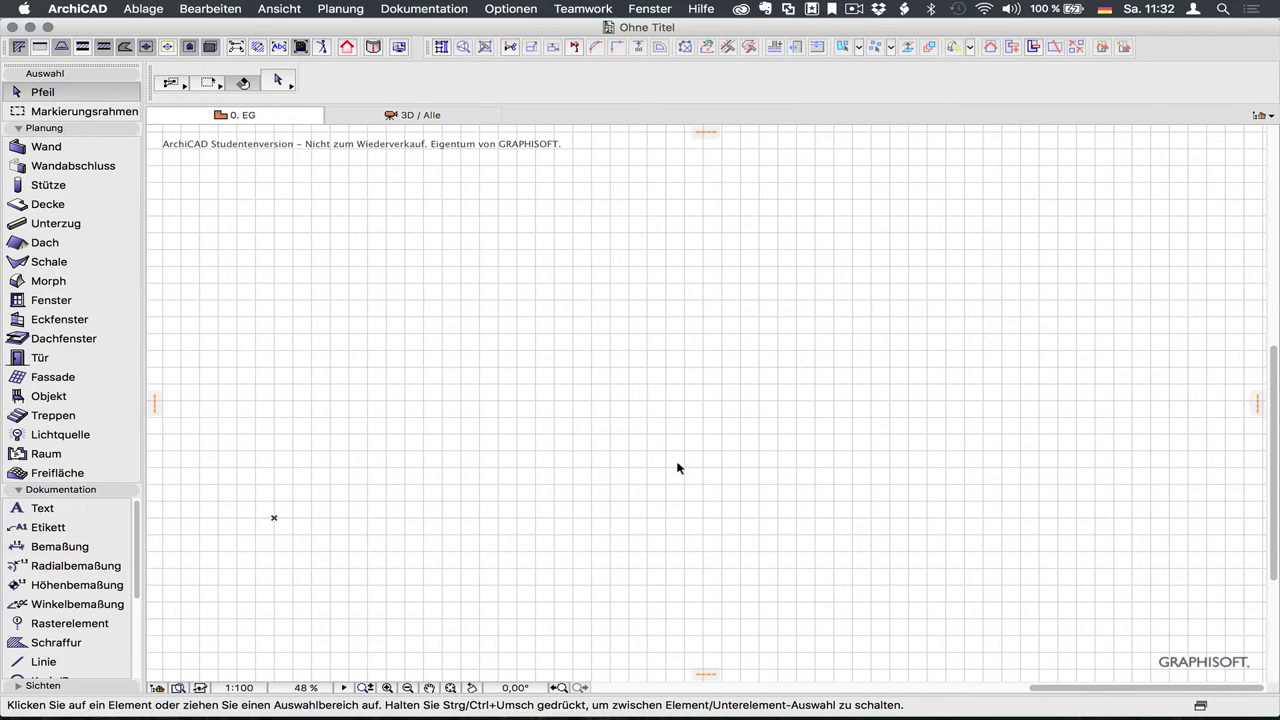
pyautogui.click(284, 687)
pyautogui.moveTo(425, 511)
pyautogui.mouseDown(button='middle')
pyautogui.moveTo(654, 437)
pyautogui.moveTo(578, 488)
pyautogui.moveTo(340, 471)
pyautogui.mouseUp(button='middle')
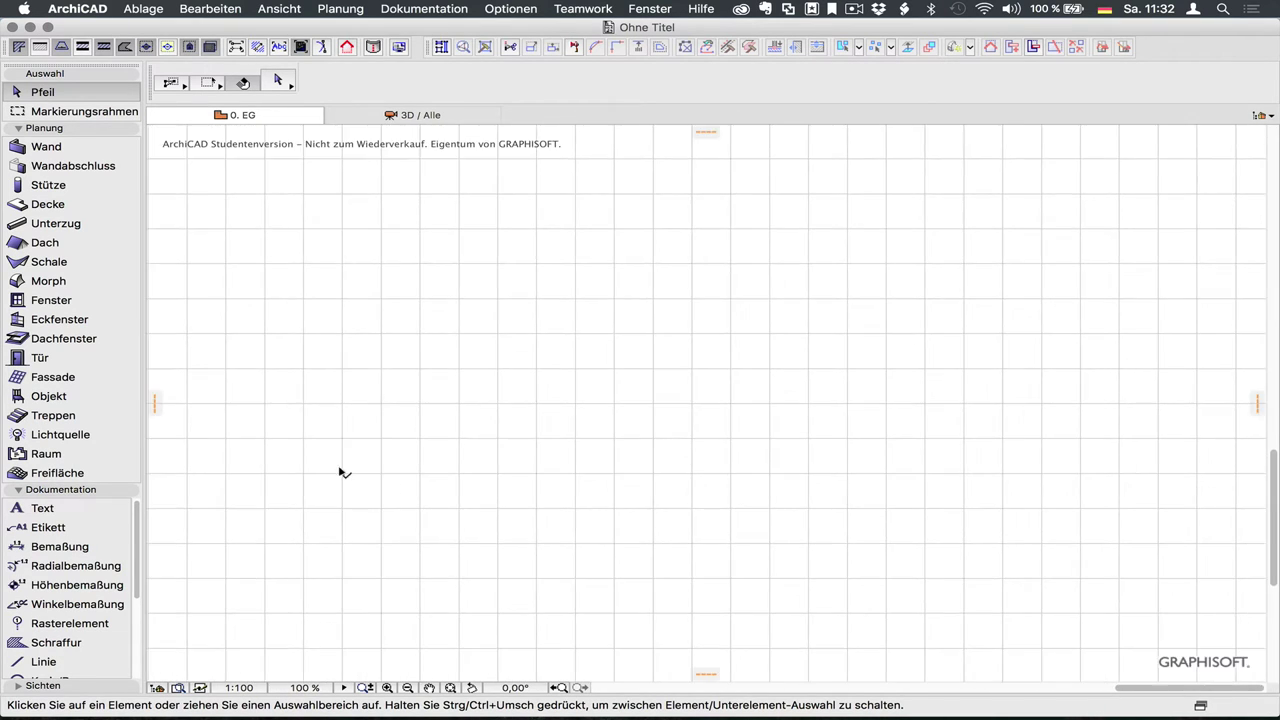
pyautogui.moveTo(480, 467)
pyautogui.mouseDown(button='middle')
pyautogui.moveTo(503, 497)
pyautogui.moveTo(483, 546)
pyautogui.mouseUp(button='middle')
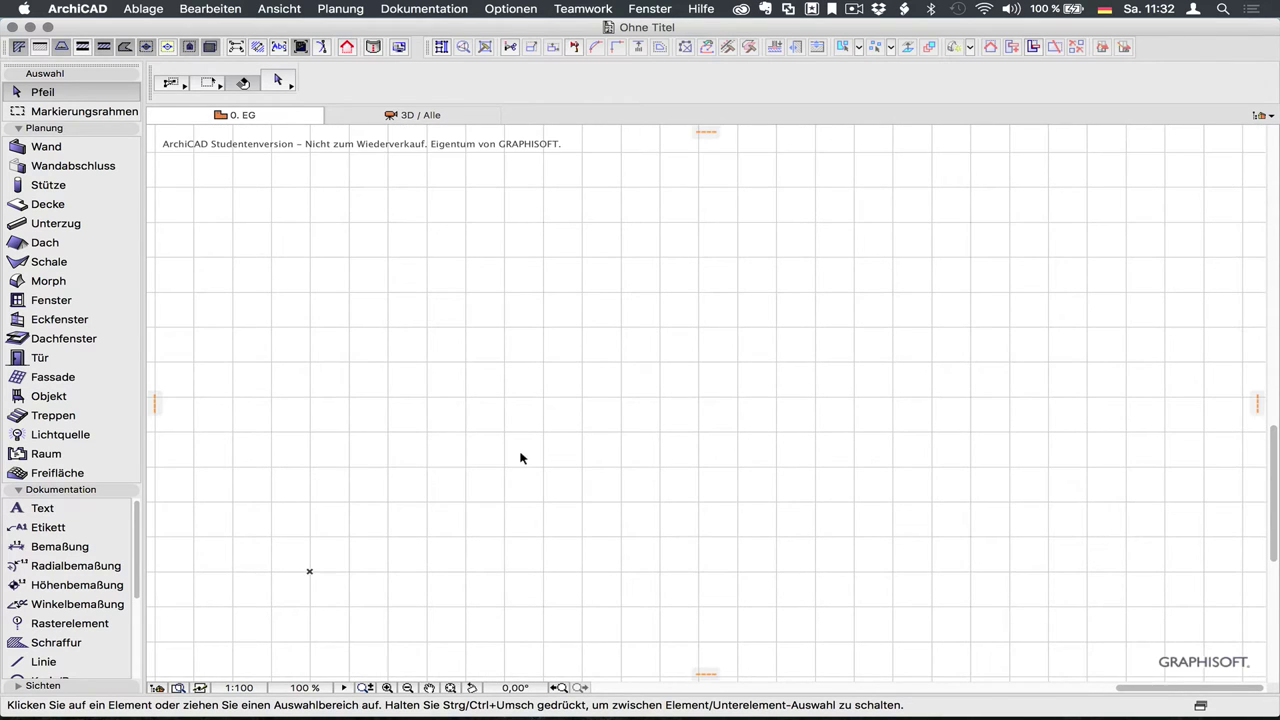
pyautogui.moveTo(520, 454)
pyautogui.mouseDown(button='middle')
pyautogui.moveTo(666, 457)
pyautogui.moveTo(640, 430)
pyautogui.mouseUp(button='middle')
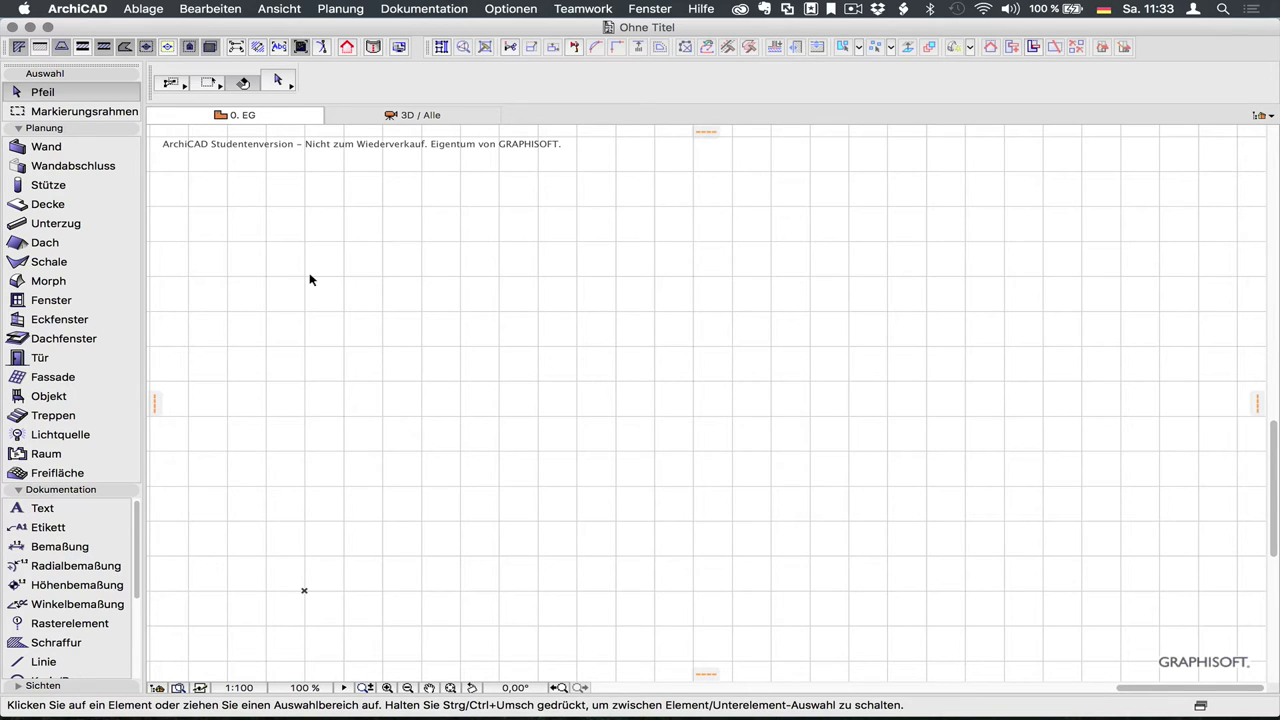
# - Open the Ebenen (Modell) layer settings and enlarge the dialog to show more layers
pyautogui.press('super+l')
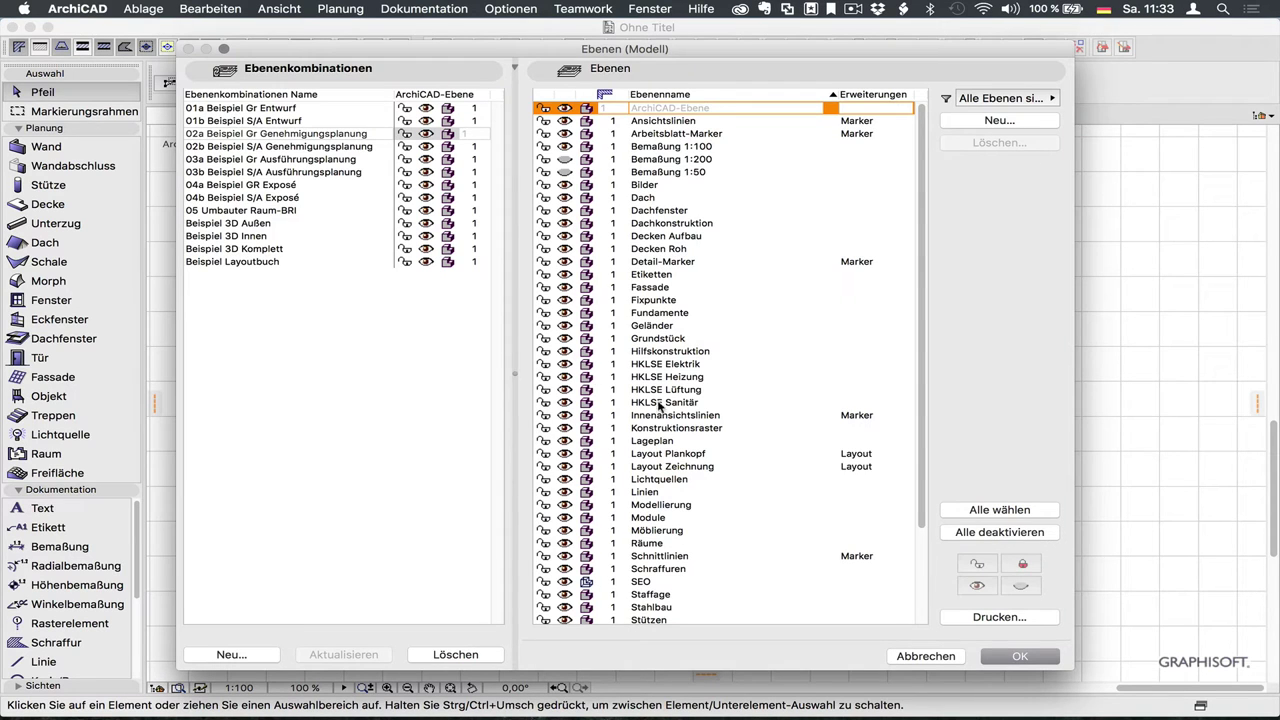
pyautogui.scroll(-1, 918, 426)
pyautogui.scroll(-5, 918, 426)
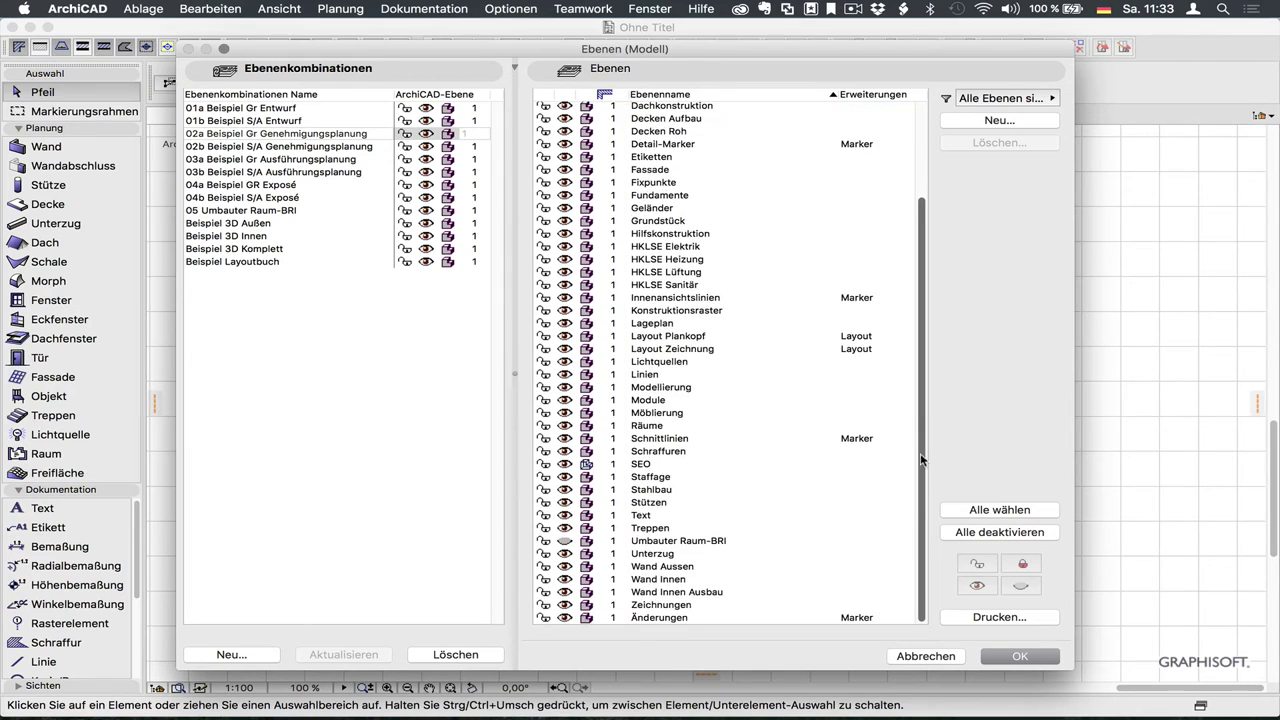
pyautogui.scroll(5, 918, 426)
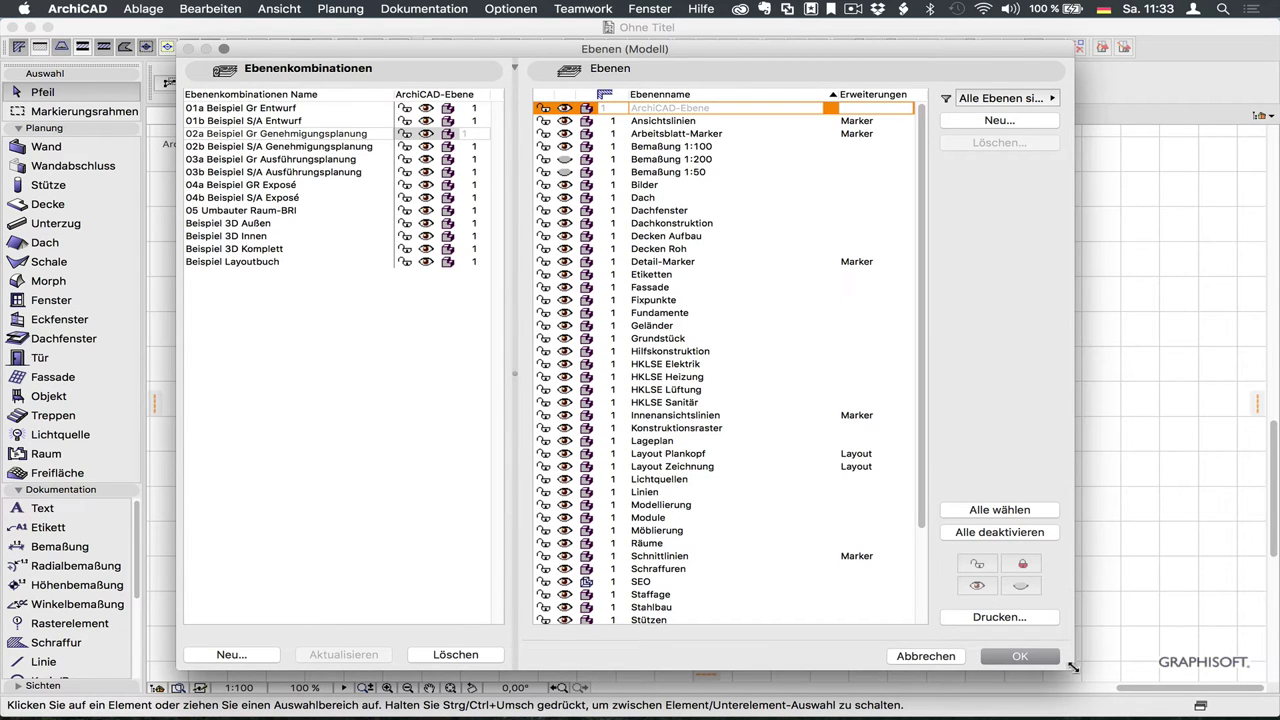
pyautogui.moveTo(718, 50); pyautogui.dragTo(713, 28)
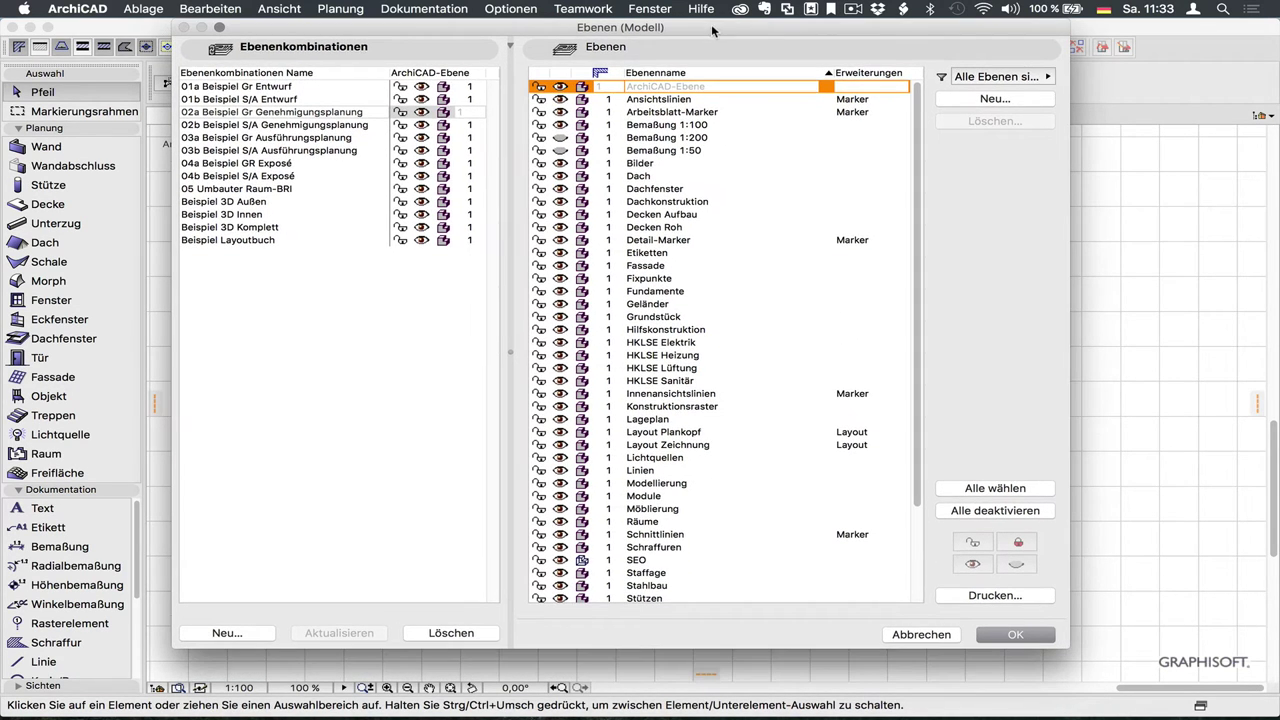
pyautogui.moveTo(1077, 652); pyautogui.dragTo(1112, 708)
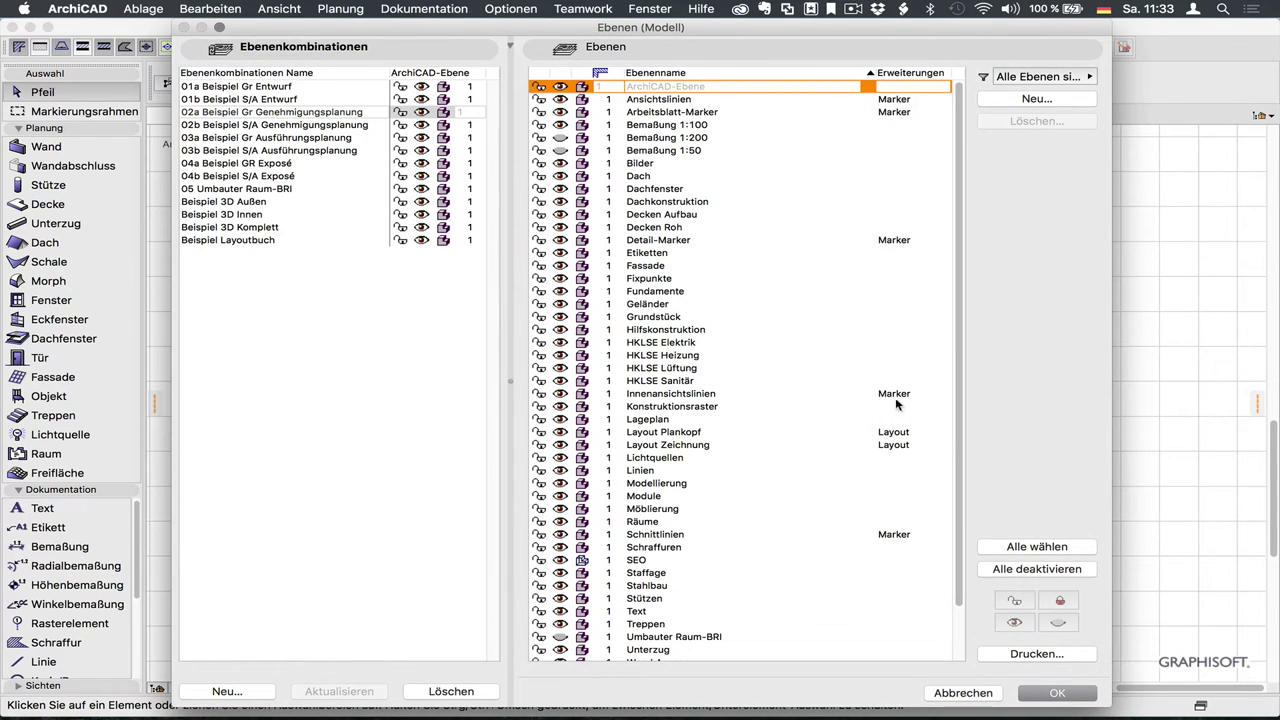
pyautogui.moveTo(964, 366)
pyautogui.mouseDown()
pyautogui.moveTo(954, 410)
pyautogui.moveTo(958, 350)
pyautogui.mouseUp()
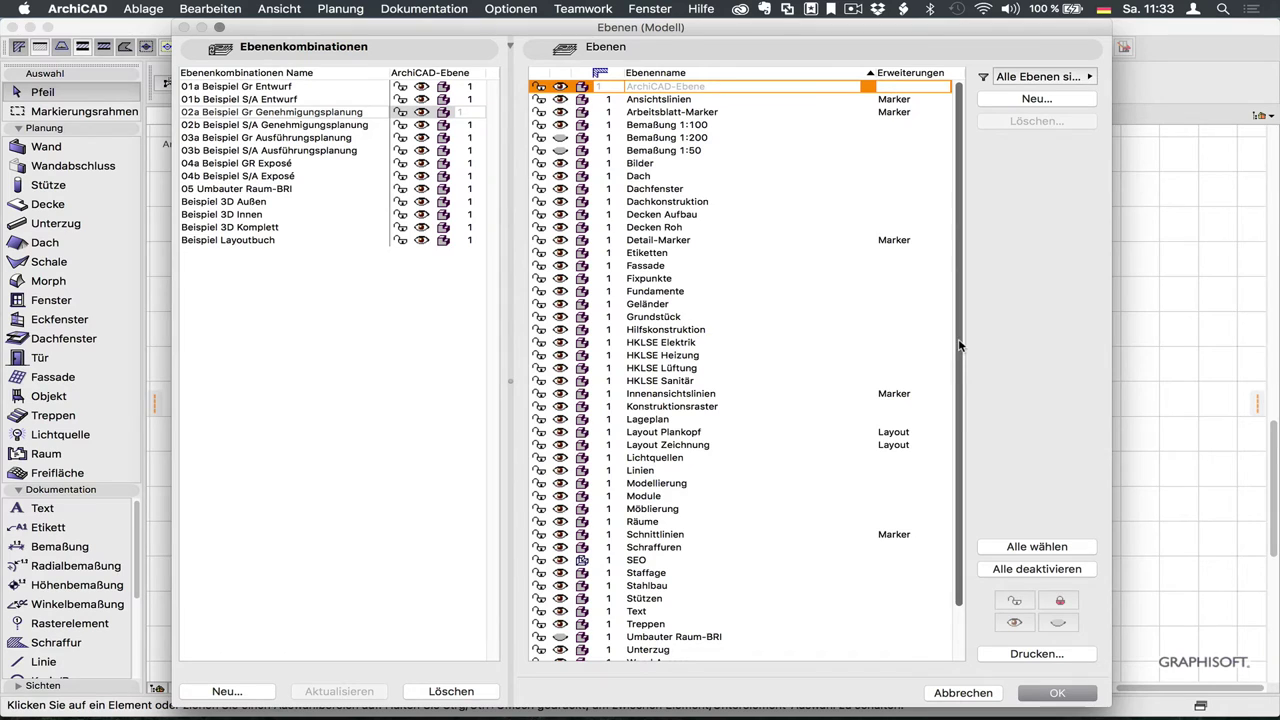
# - Scroll through the full list of template layers and layer combinations to review them
pyautogui.scroll(-3, 900, 350)
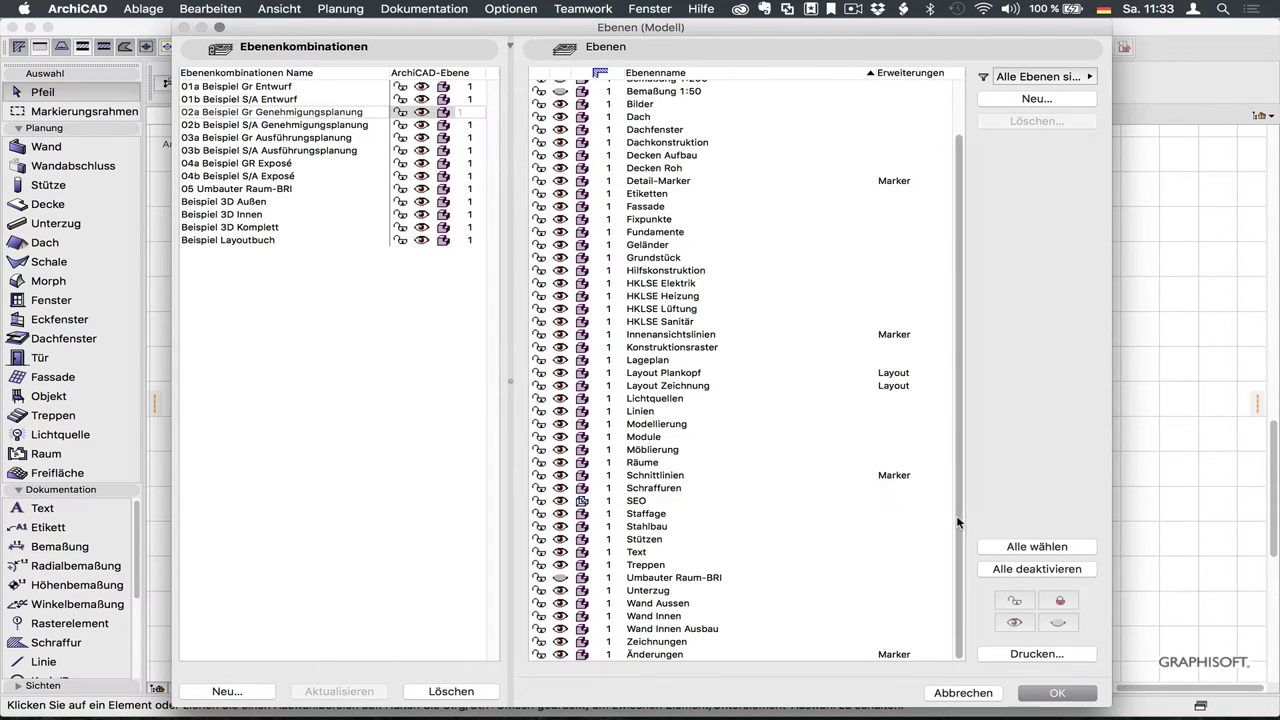
pyautogui.scroll(3, 960, 520)
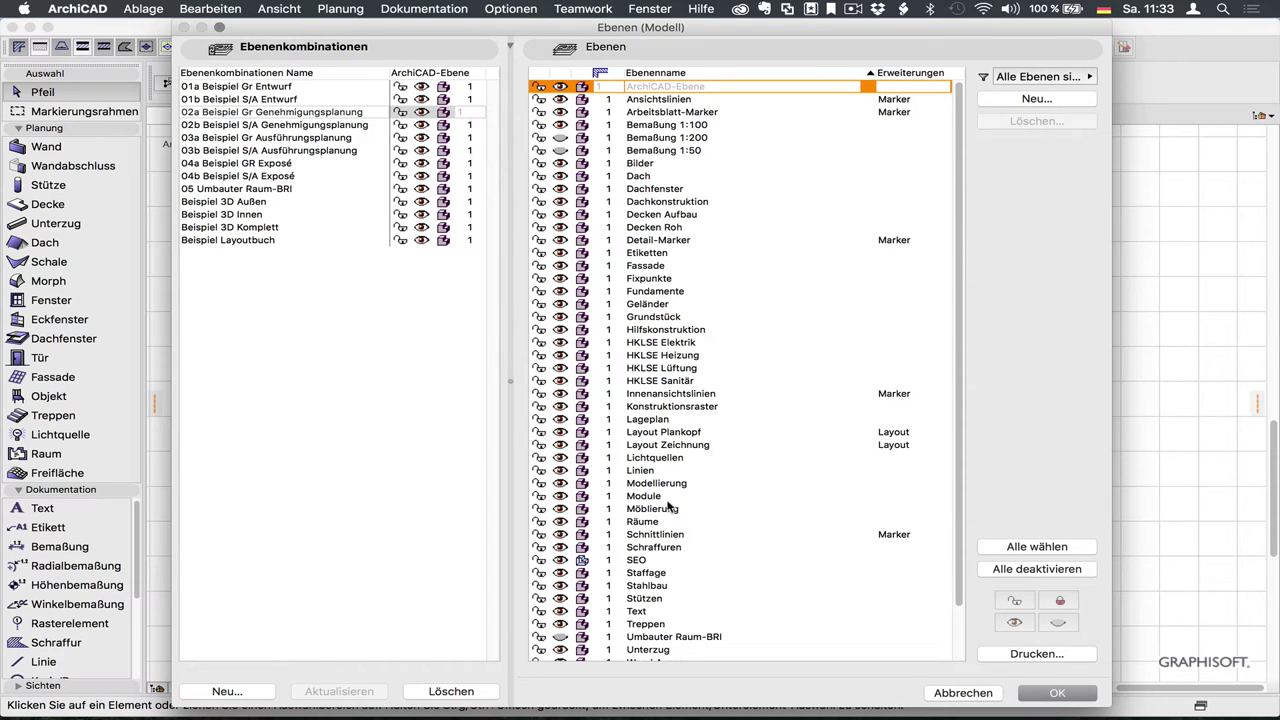
pyautogui.scroll(-3, 955, 495)
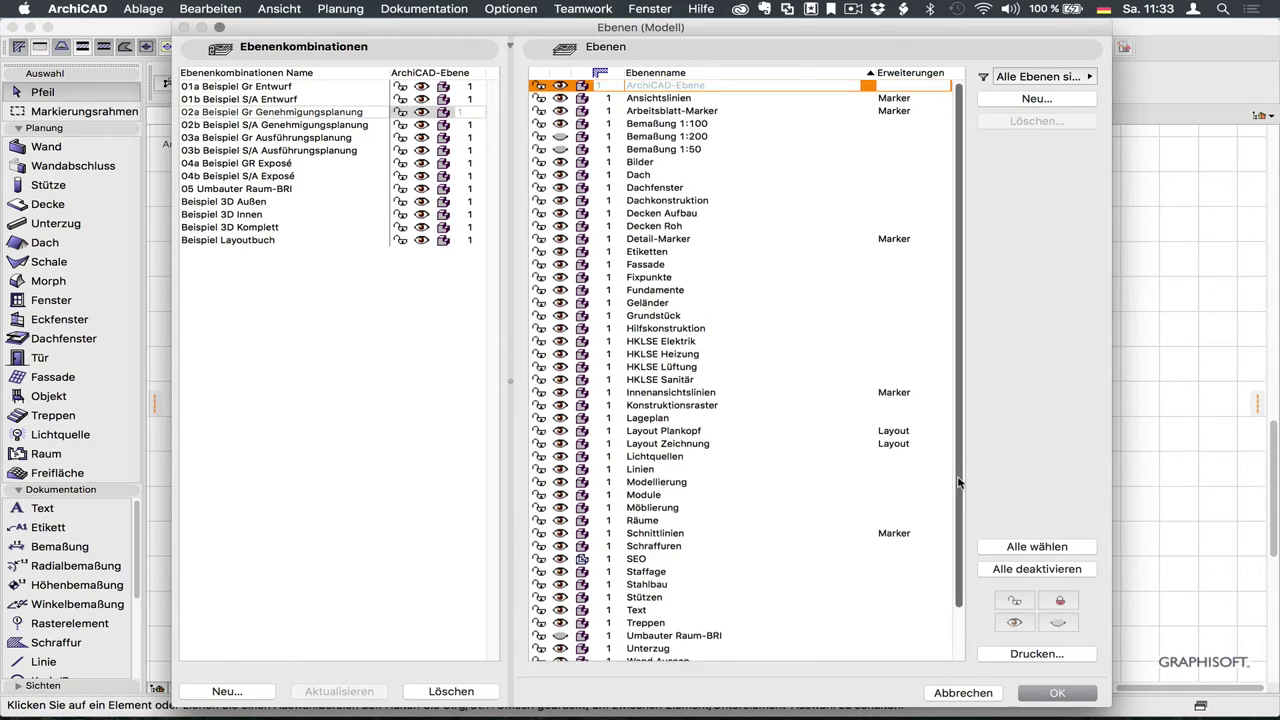
pyautogui.scroll(5, 962, 500)
pyautogui.scroll(-2, 963, 470)
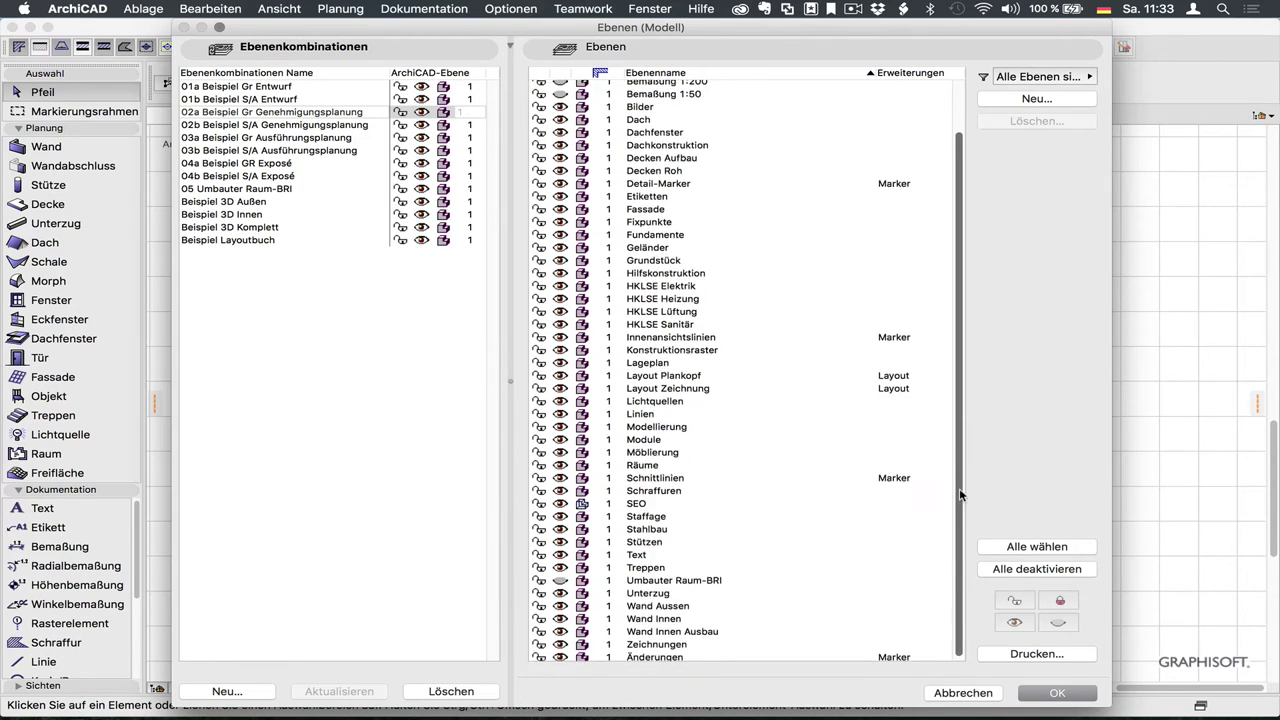
pyautogui.scroll(3, 964, 450)
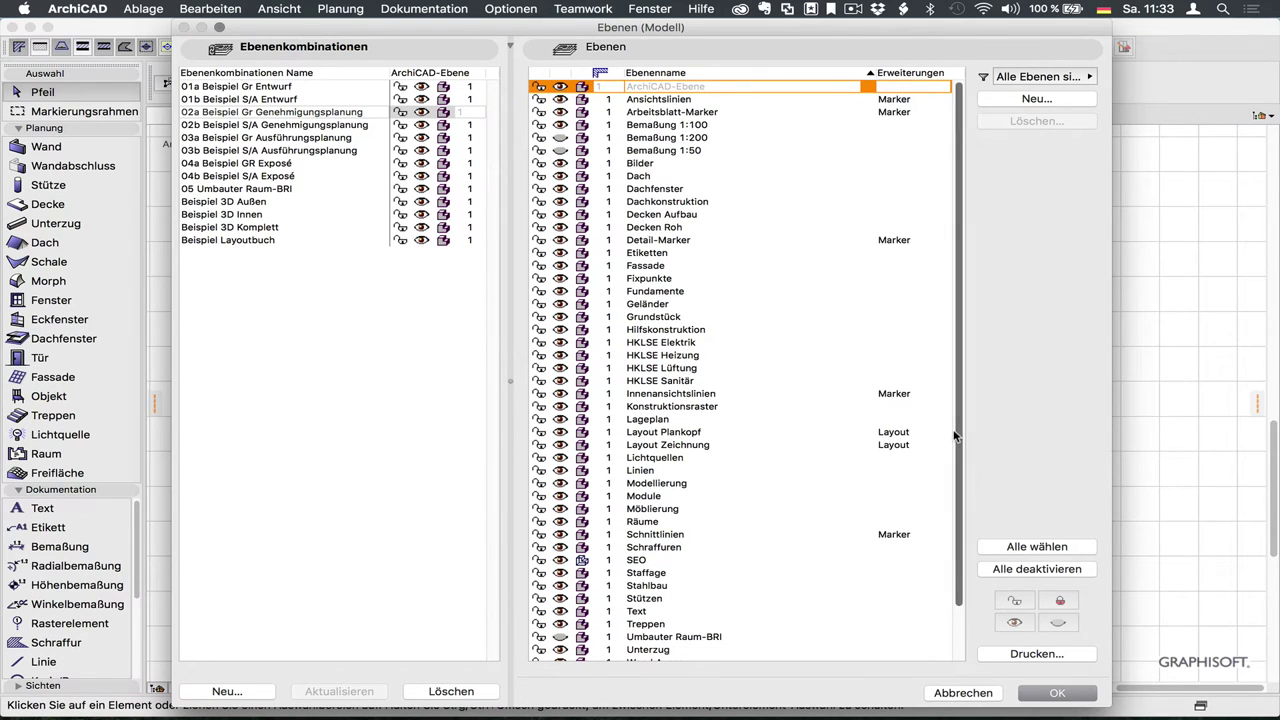
pyautogui.scroll(-3, 955, 435)
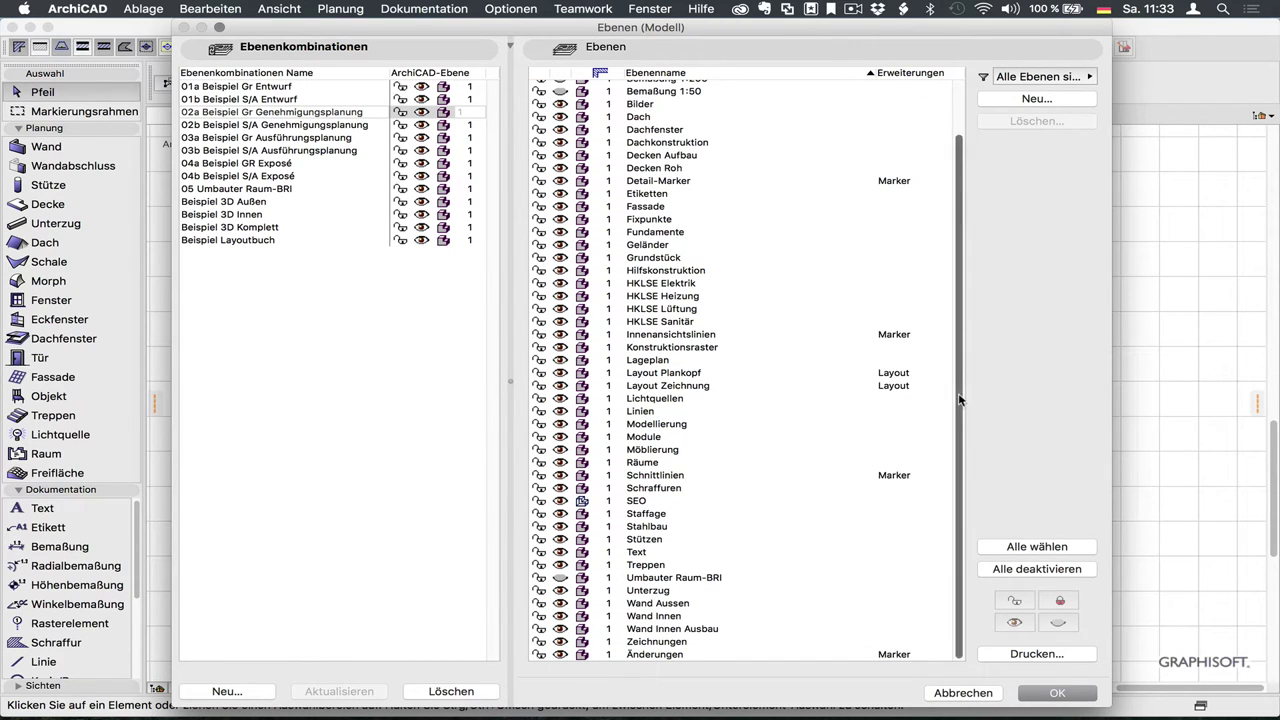
pyautogui.scroll(2, 963, 343)
pyautogui.scroll(-2, 964, 340)
pyautogui.scroll(3, 958, 437)
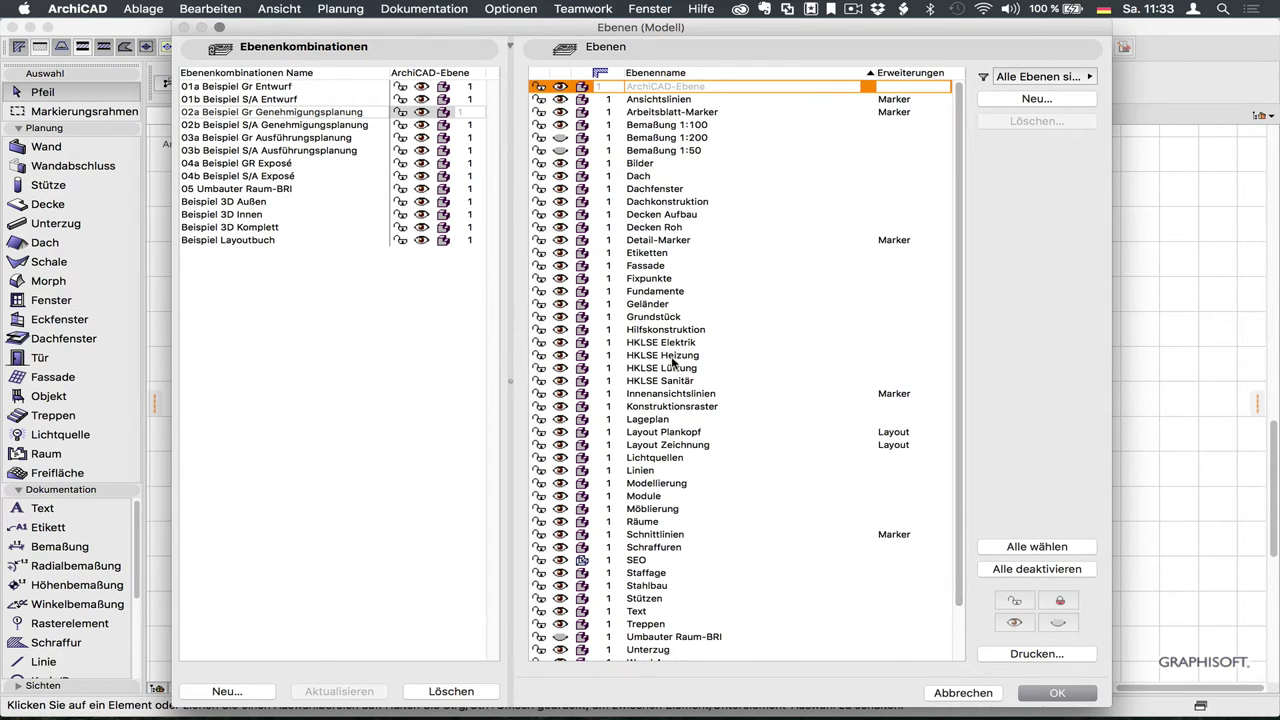
pyautogui.scroll(-2, 958, 363)
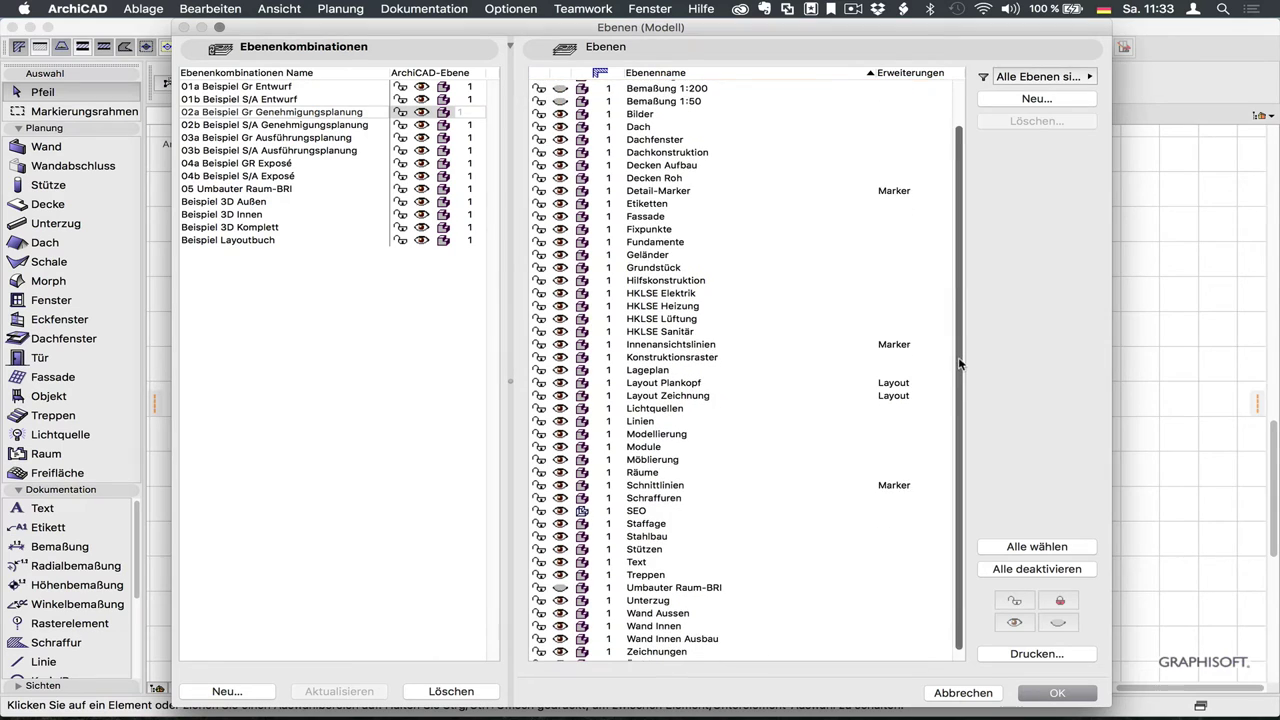
pyautogui.scroll(-1, 958, 363)
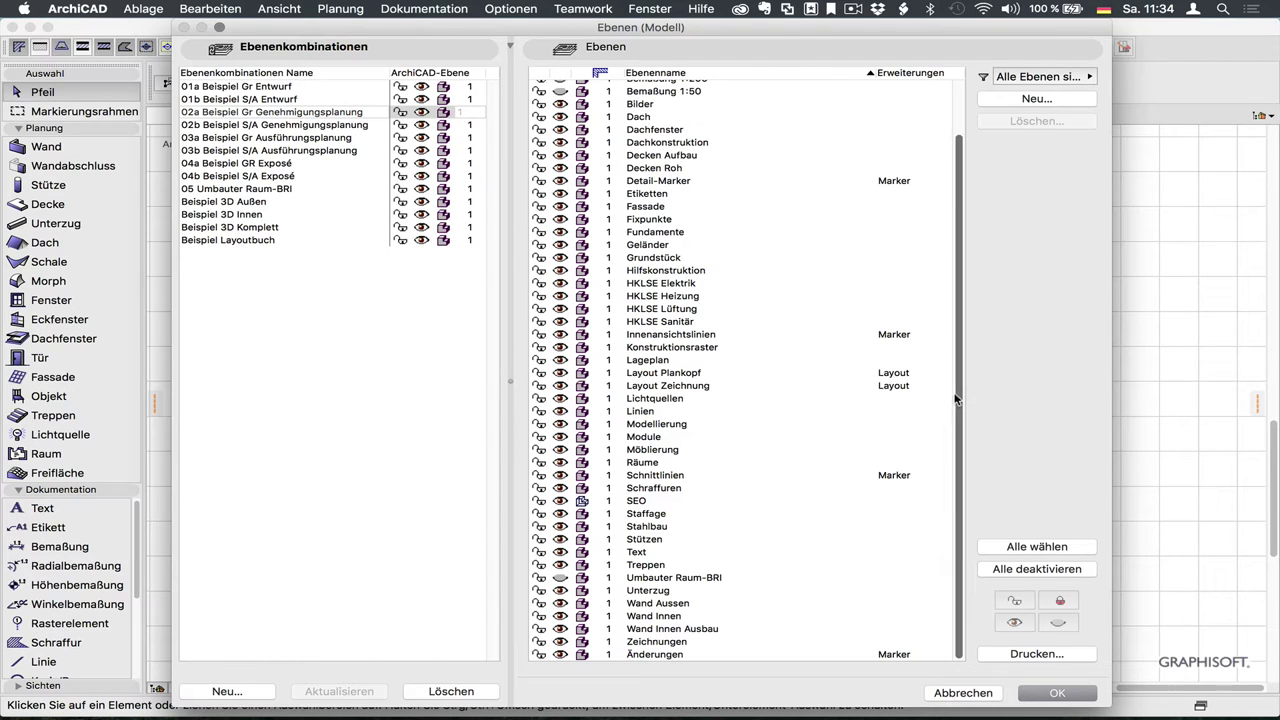
pyautogui.moveTo(960, 383); pyautogui.dragTo(966, 246)
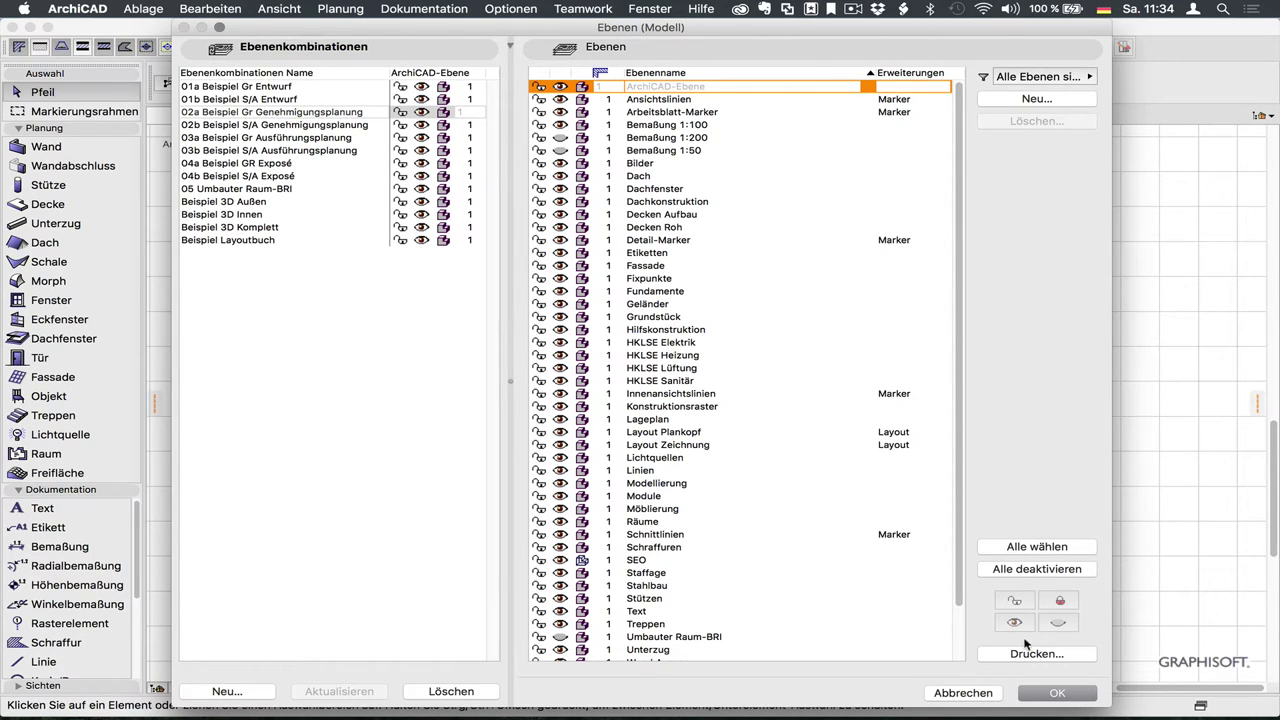
# - Select all layers and delete them together with their elements, leaving only ArchiCAD-Ebene
pyautogui.click(1037, 547)
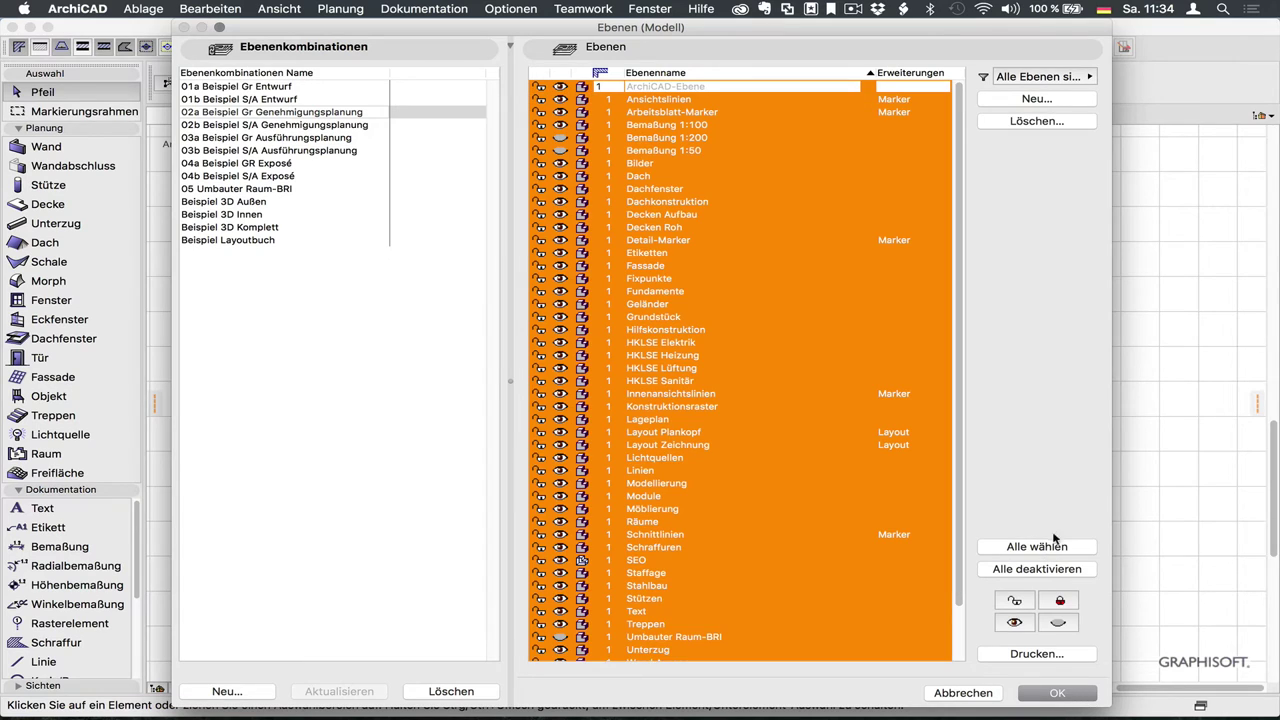
pyautogui.click(1046, 122)
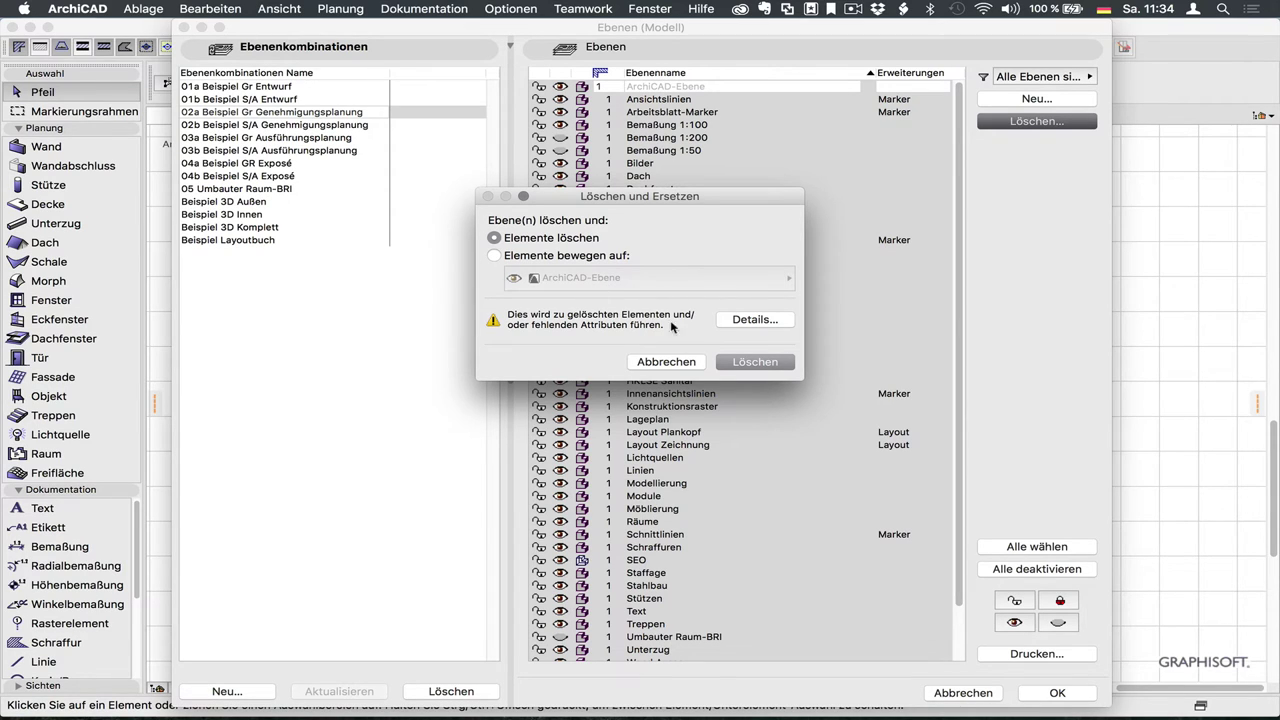
pyautogui.click(744, 366)
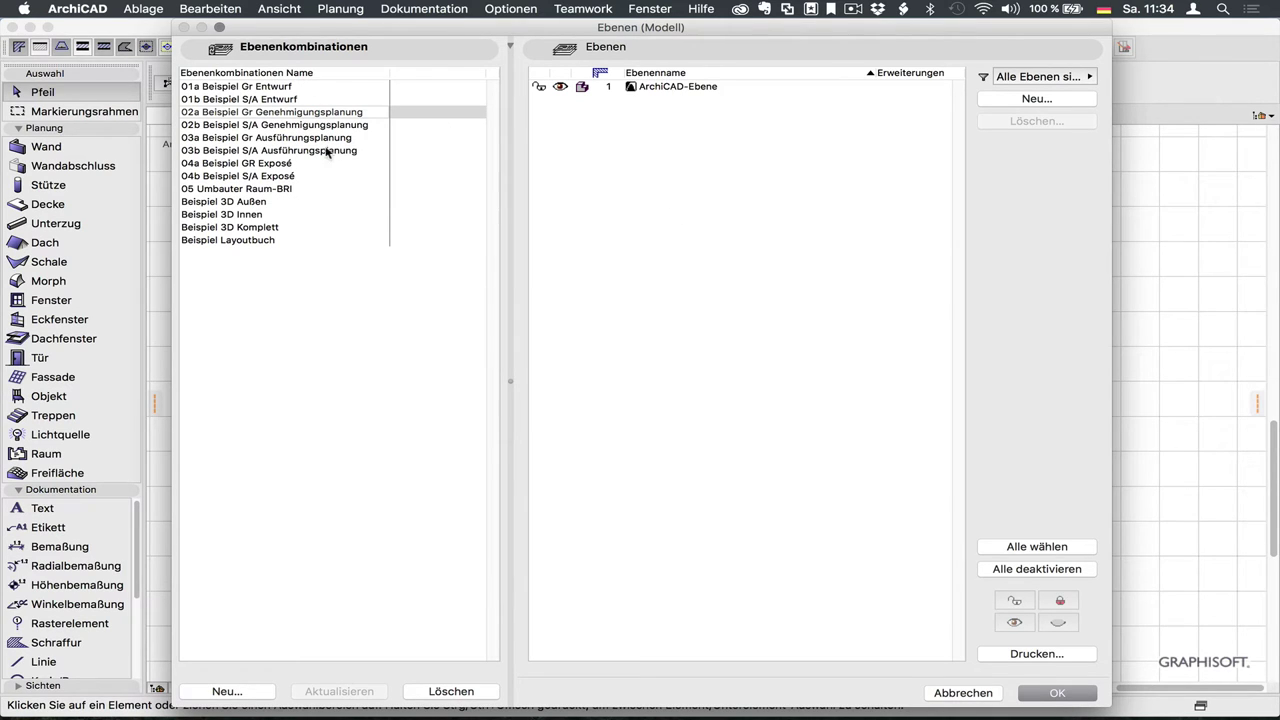
# - Delete the eight 01a–04b Beispiel layer combinations (Entwurf, Genehmigungsplanung, Ausführungsplanung, Exposé)
pyautogui.click(270, 87)
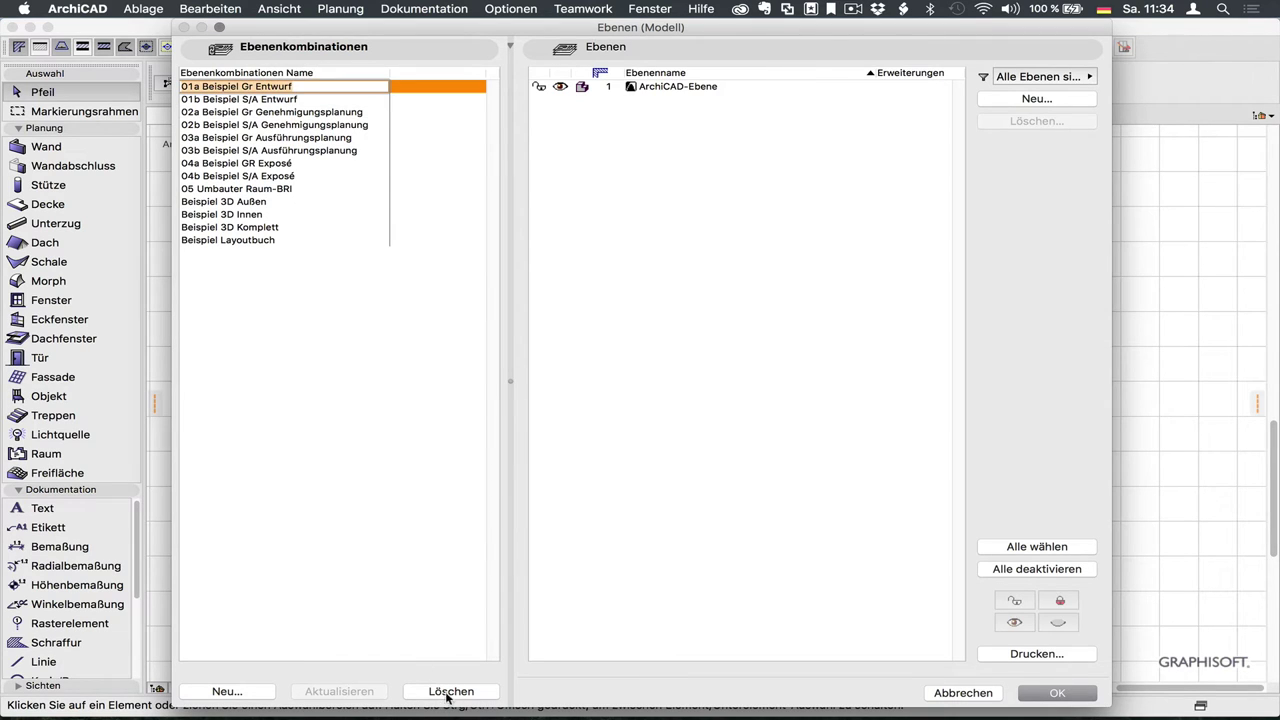
pyautogui.click(447, 692)
pyautogui.click(284, 87)
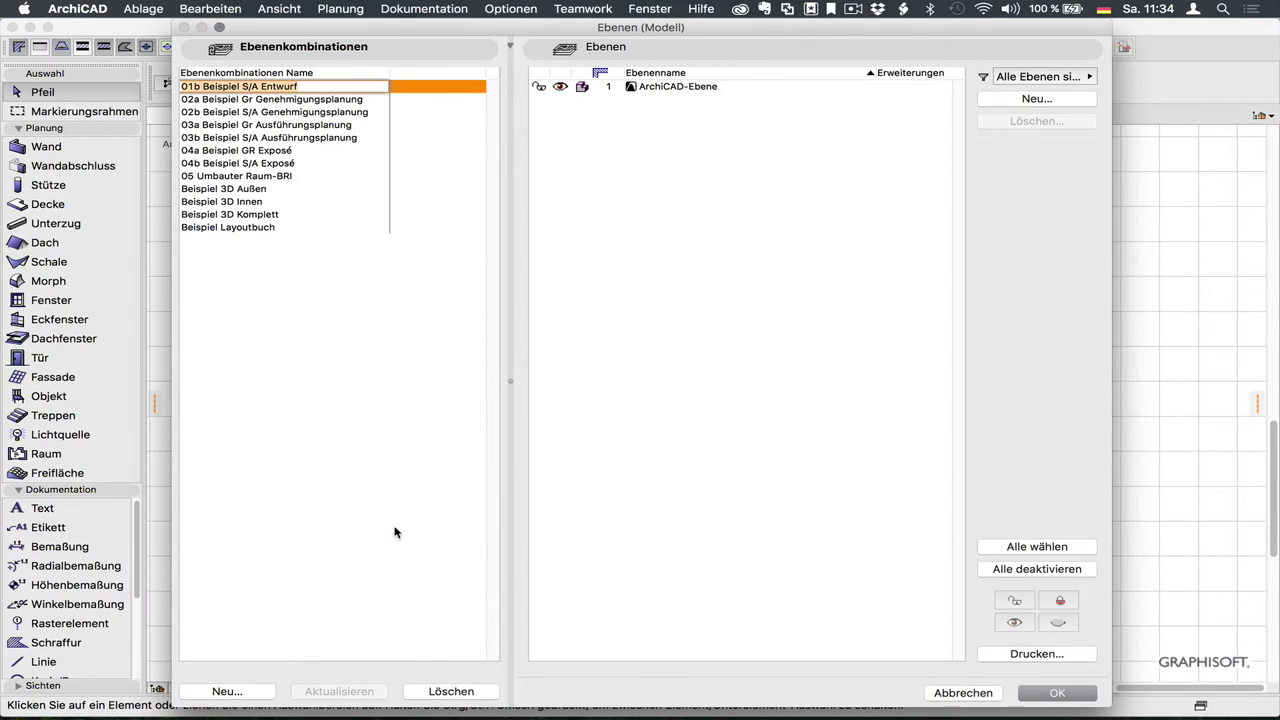
pyautogui.click(437, 692)
pyautogui.click(277, 88)
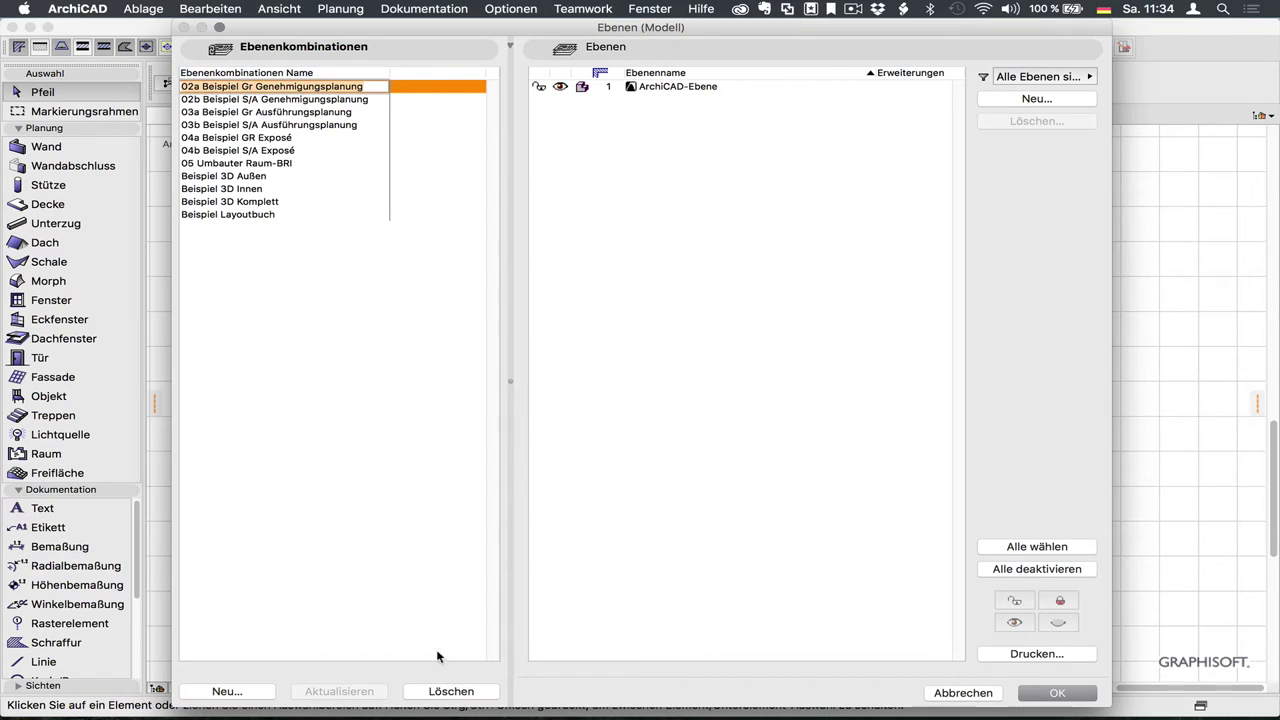
pyautogui.click(455, 690)
pyautogui.click(333, 88)
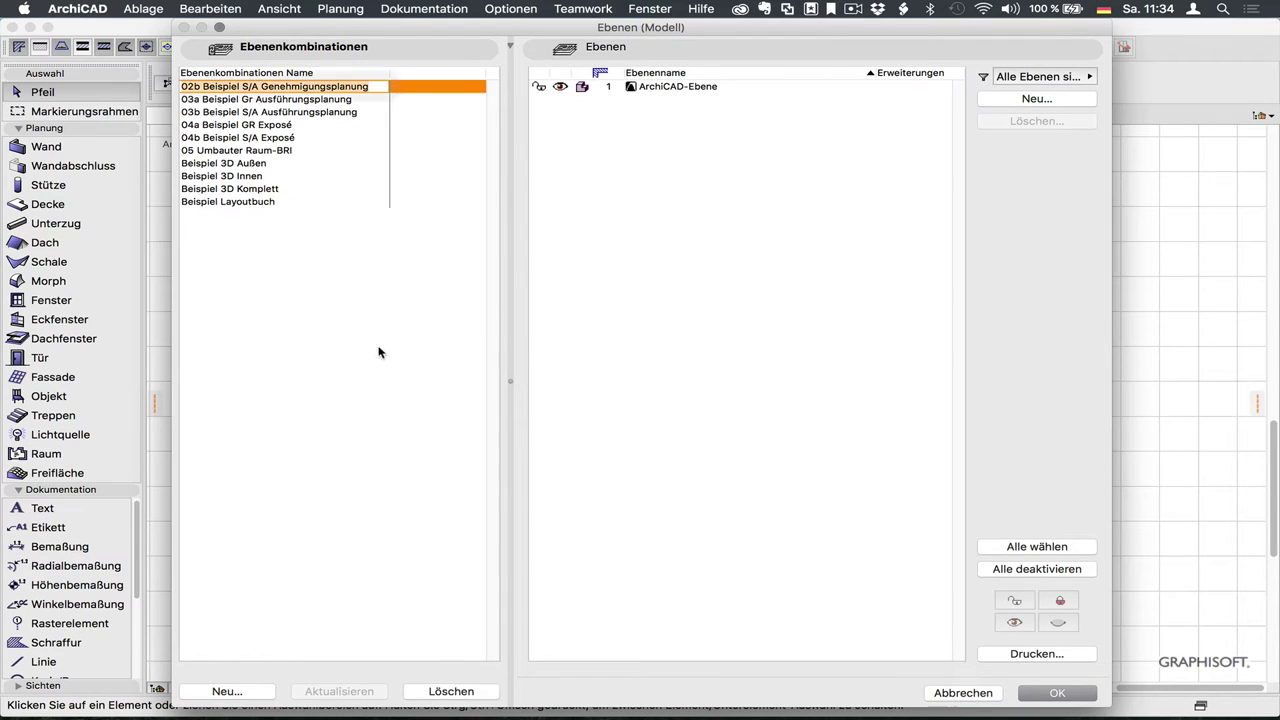
pyautogui.click(452, 691)
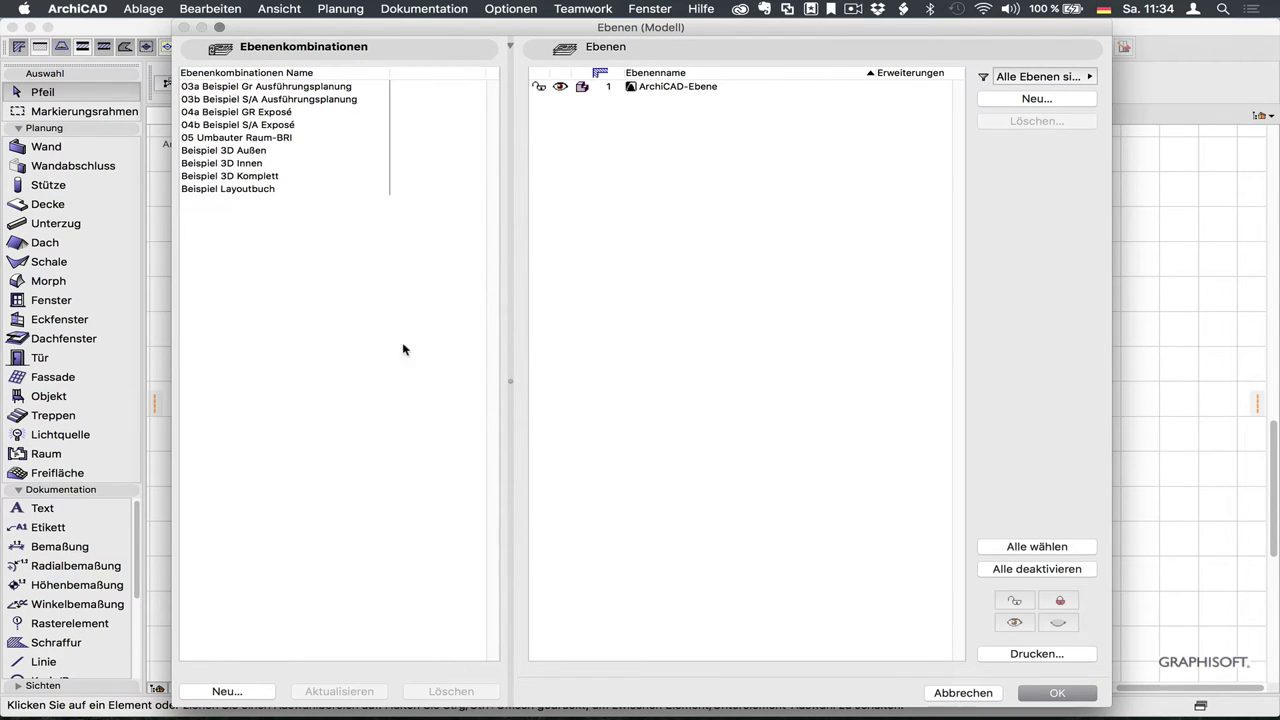
pyautogui.click(306, 87)
pyautogui.click(451, 691)
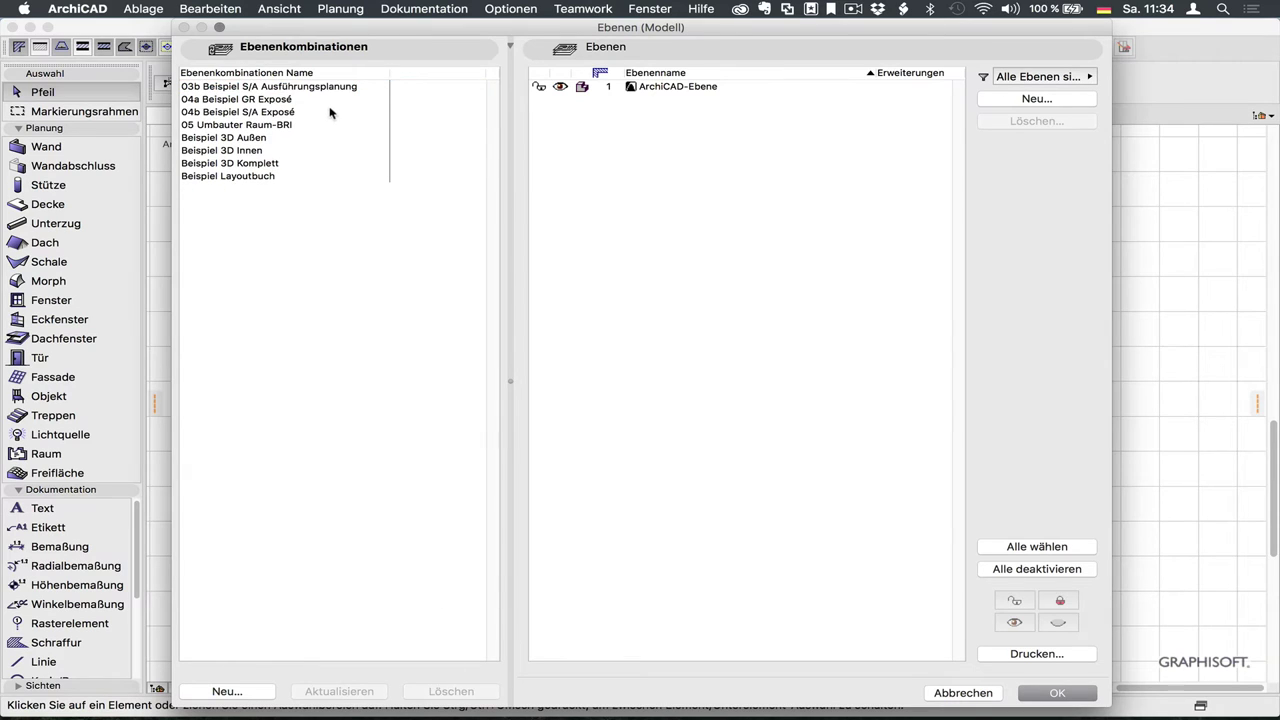
pyautogui.click(330, 88)
pyautogui.click(455, 691)
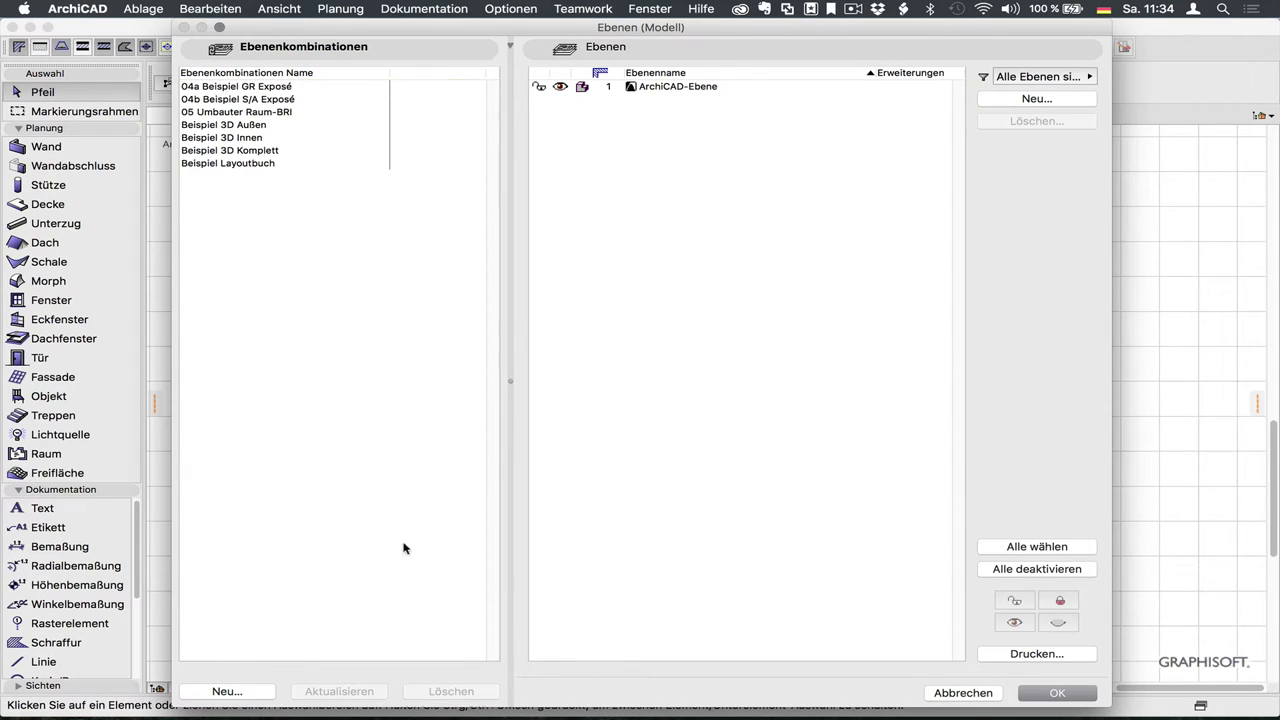
pyautogui.click(280, 87)
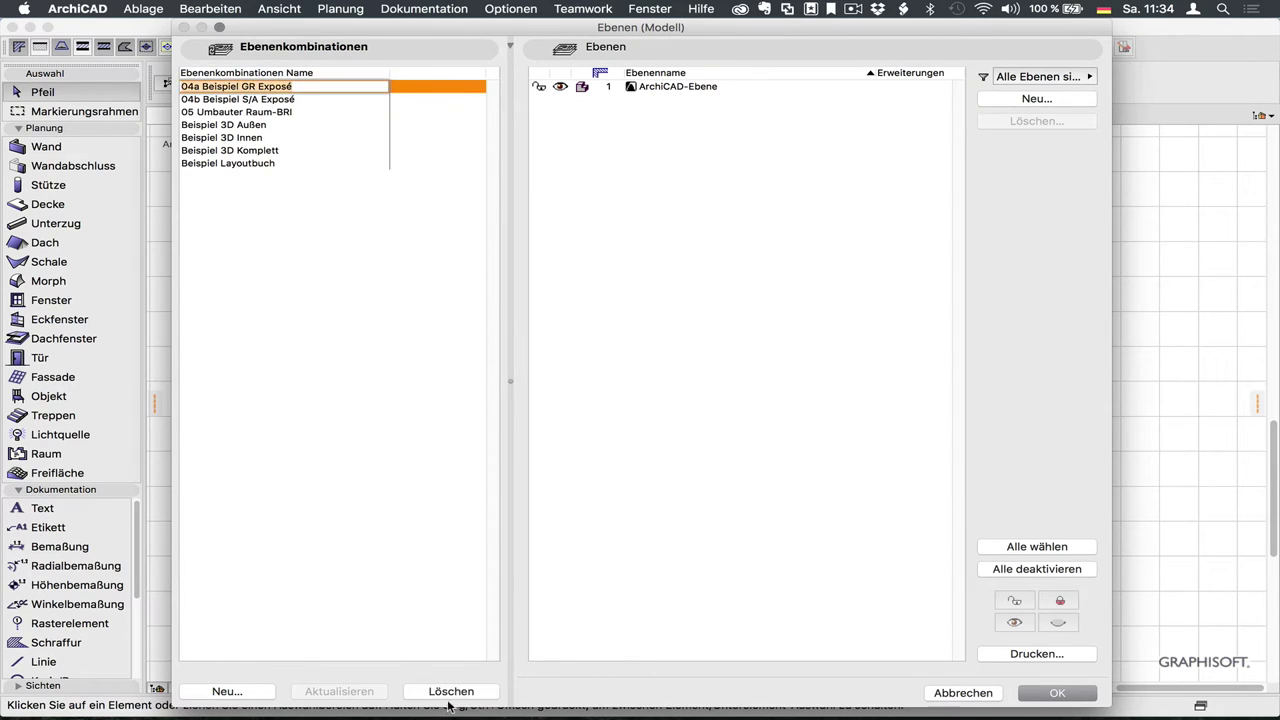
pyautogui.click(451, 691)
pyautogui.click(285, 87)
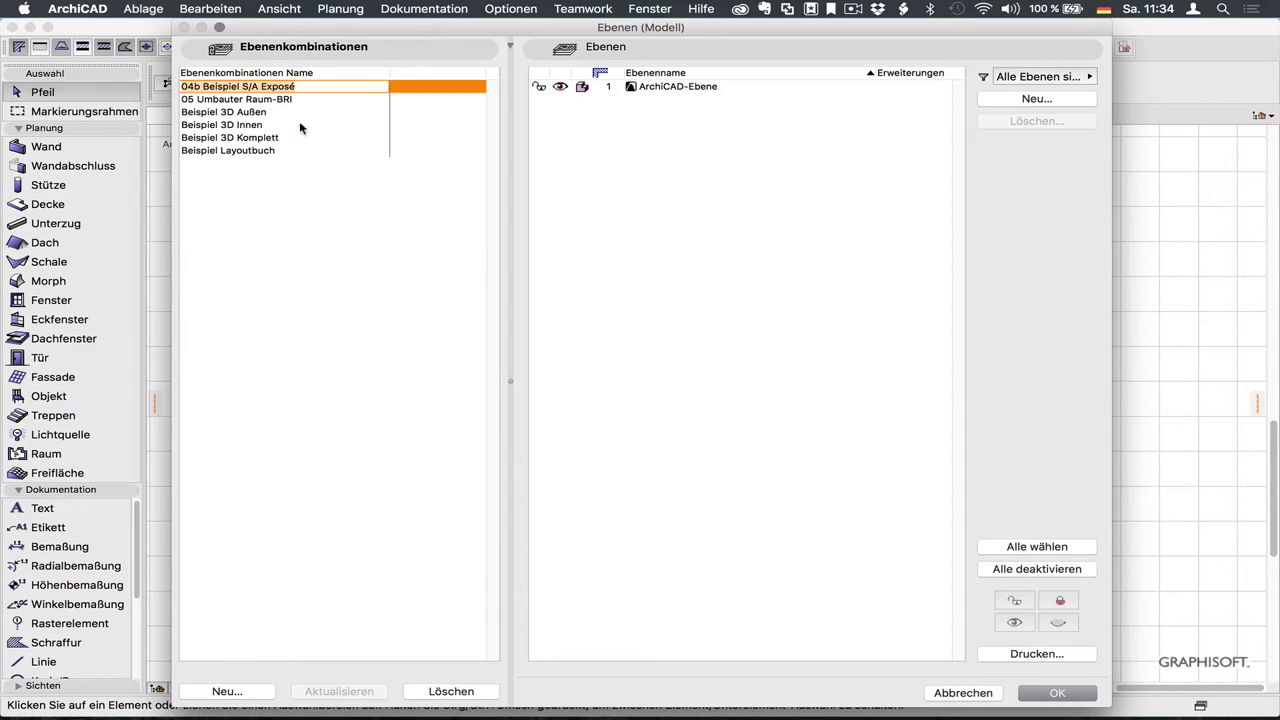
pyautogui.click(451, 691)
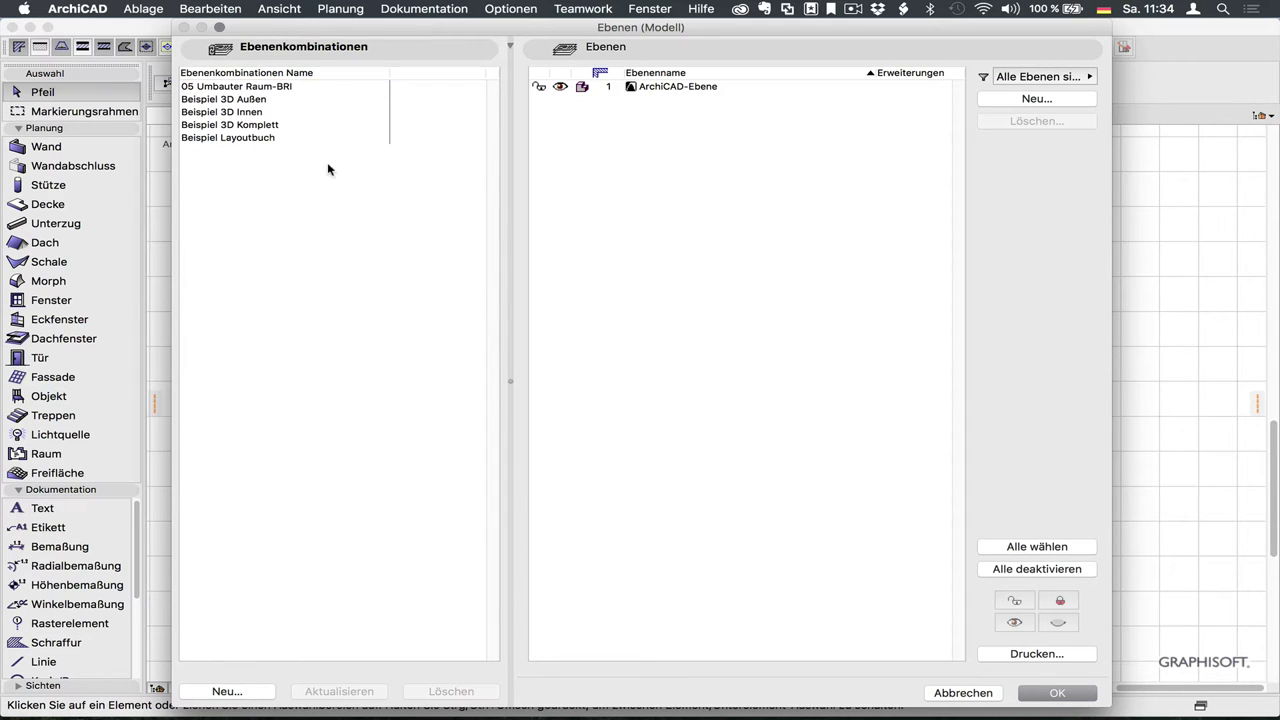
# - Delete 05 Umbauter Raum-BRI, Beispiel 3D Außen, Innen, Komplett and Beispiel Layoutbuch combinations
pyautogui.click(276, 87)
pyautogui.moveTo(1104, 700); pyautogui.dragTo(878, 383)
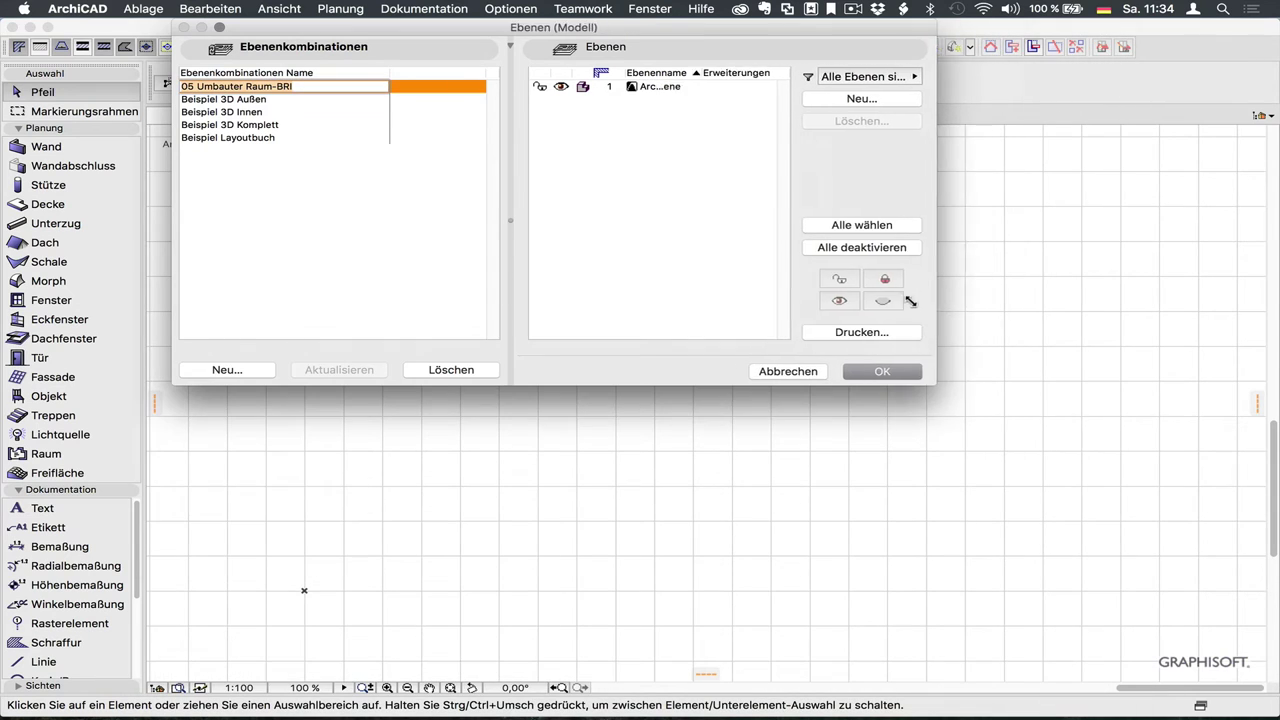
pyautogui.click(234, 100)
pyautogui.click(437, 371)
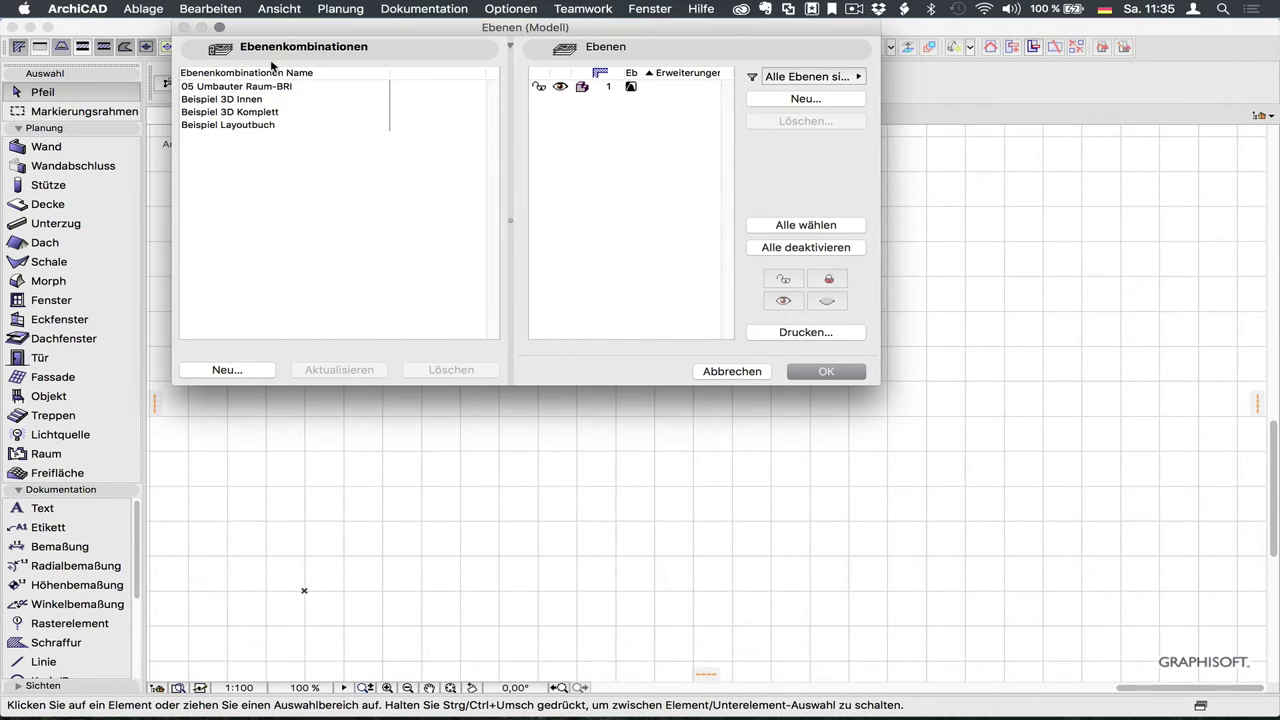
pyautogui.click(265, 87)
pyautogui.click(452, 370)
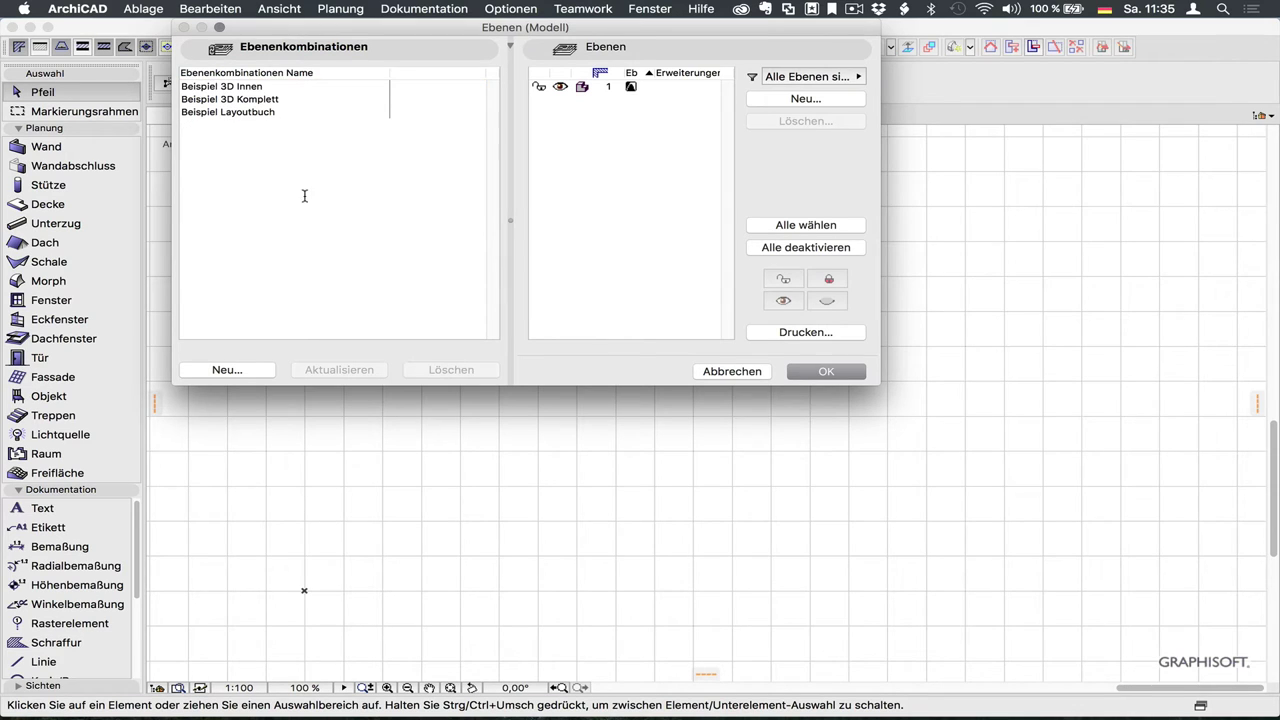
pyautogui.click(254, 88)
pyautogui.click(443, 370)
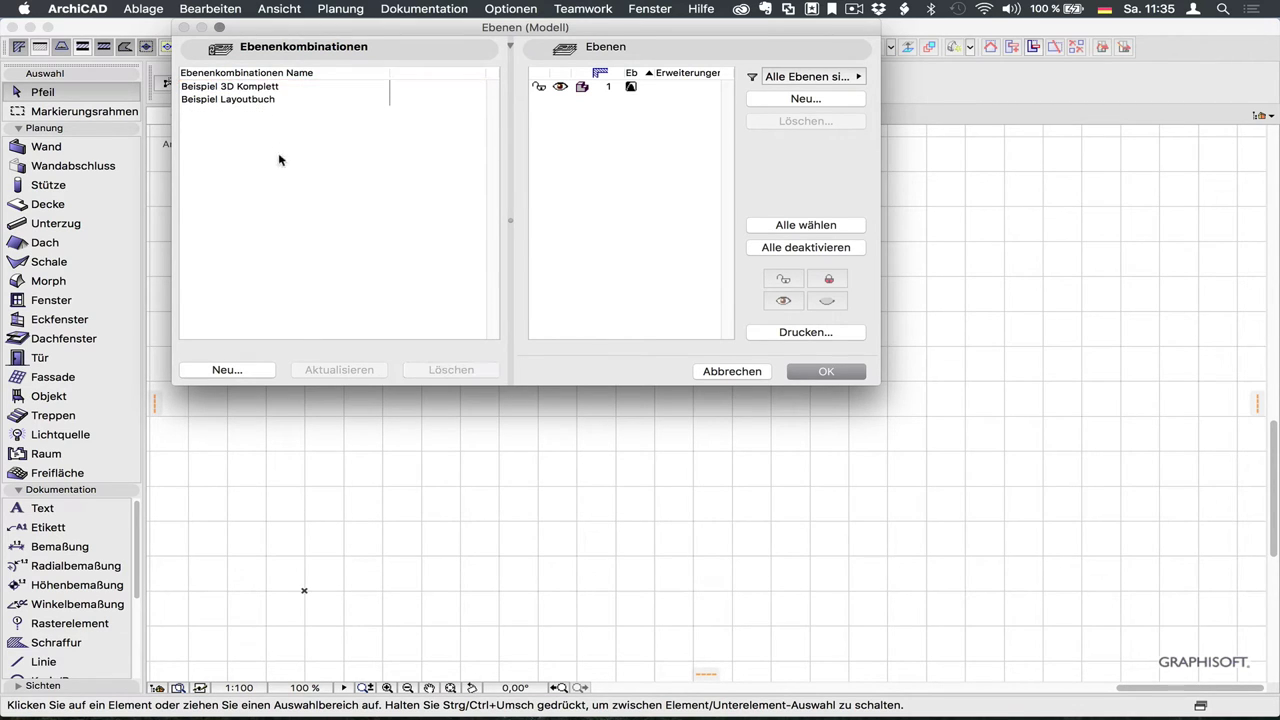
pyautogui.click(270, 88)
pyautogui.click(451, 370)
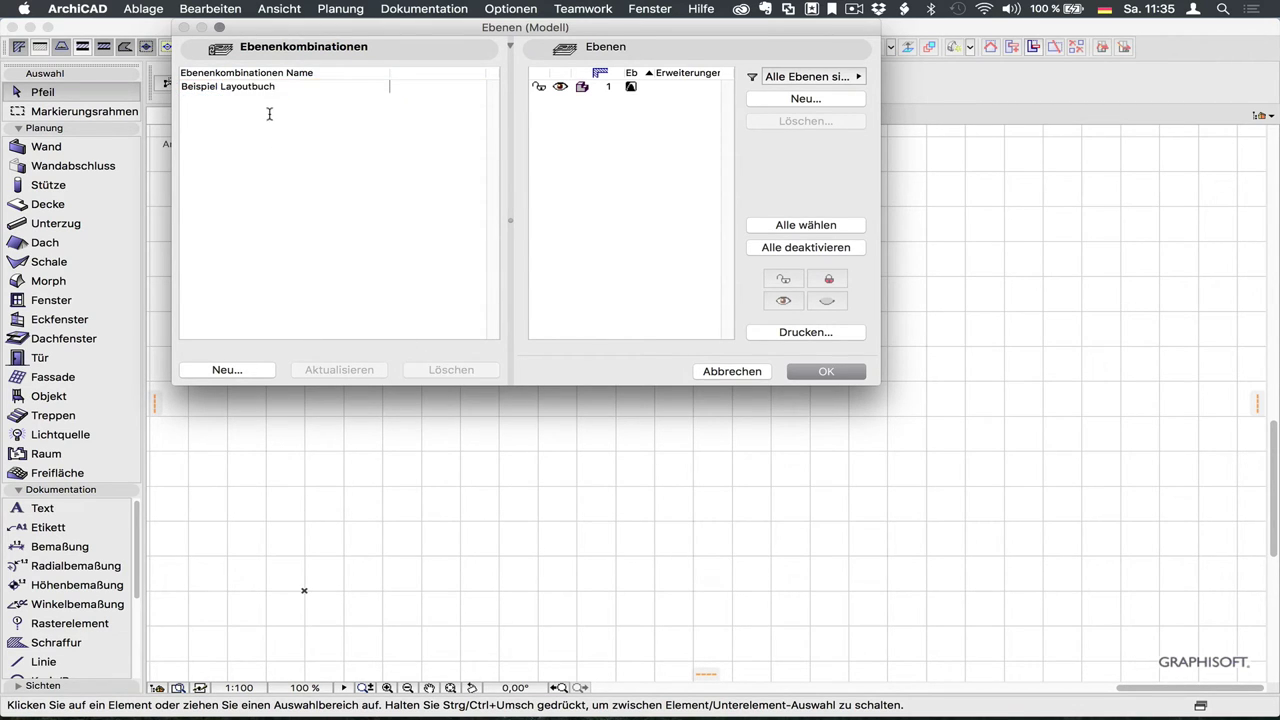
pyautogui.click(268, 88)
pyautogui.click(451, 370)
# - Widen and reposition the Ebenen (Modell) dialog to check the layer list, then confirm with OK
pyautogui.moveTo(876, 378); pyautogui.dragTo(1100, 487)
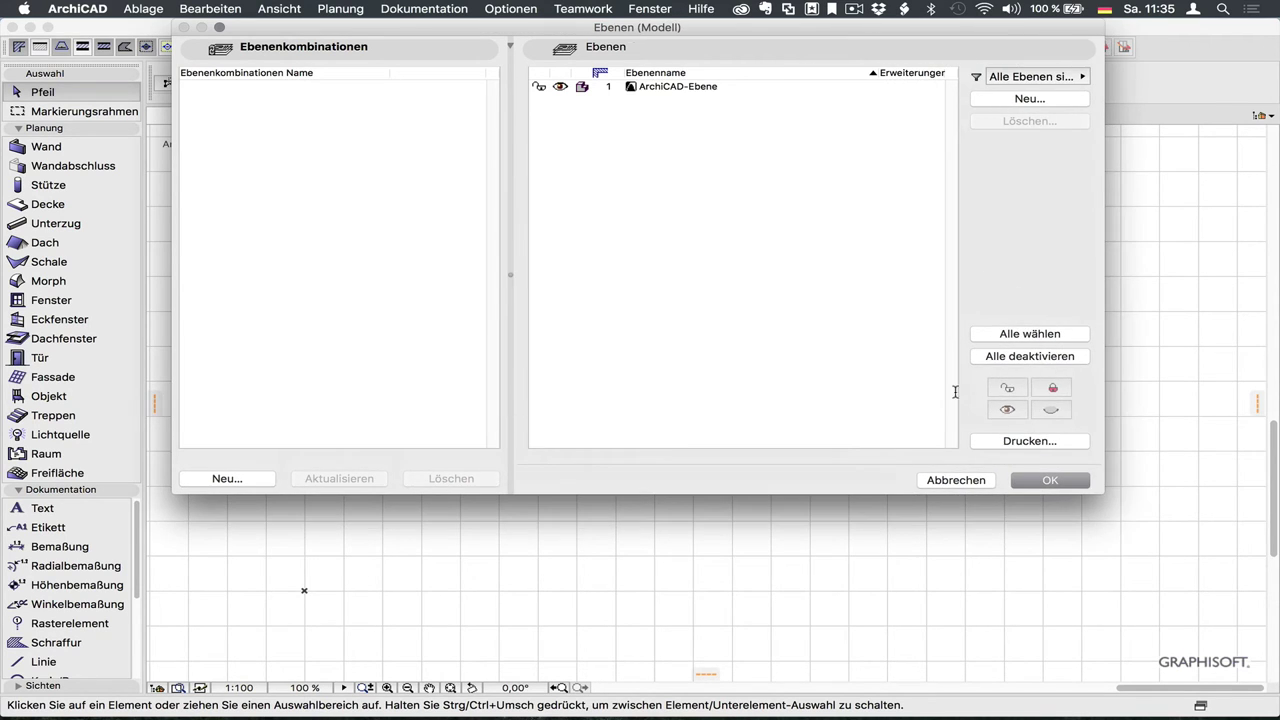
pyautogui.moveTo(547, 30); pyautogui.dragTo(541, 109)
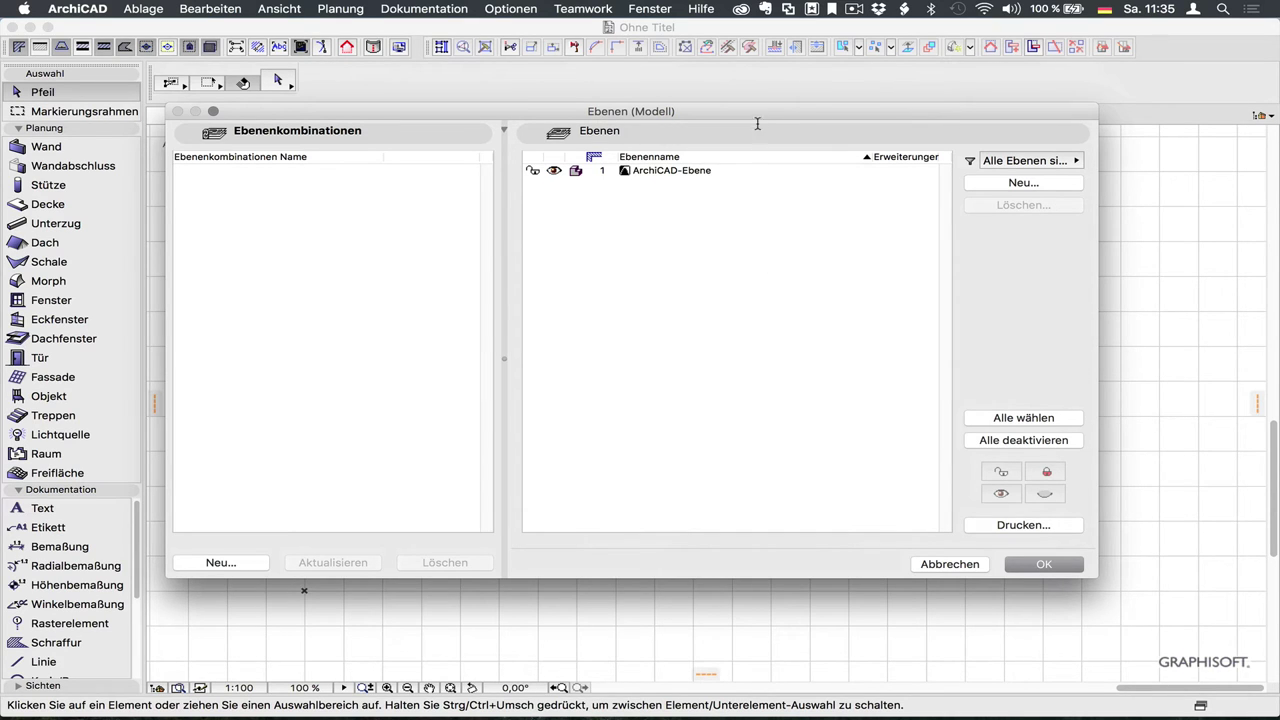
pyautogui.moveTo(760, 109); pyautogui.dragTo(766, 99)
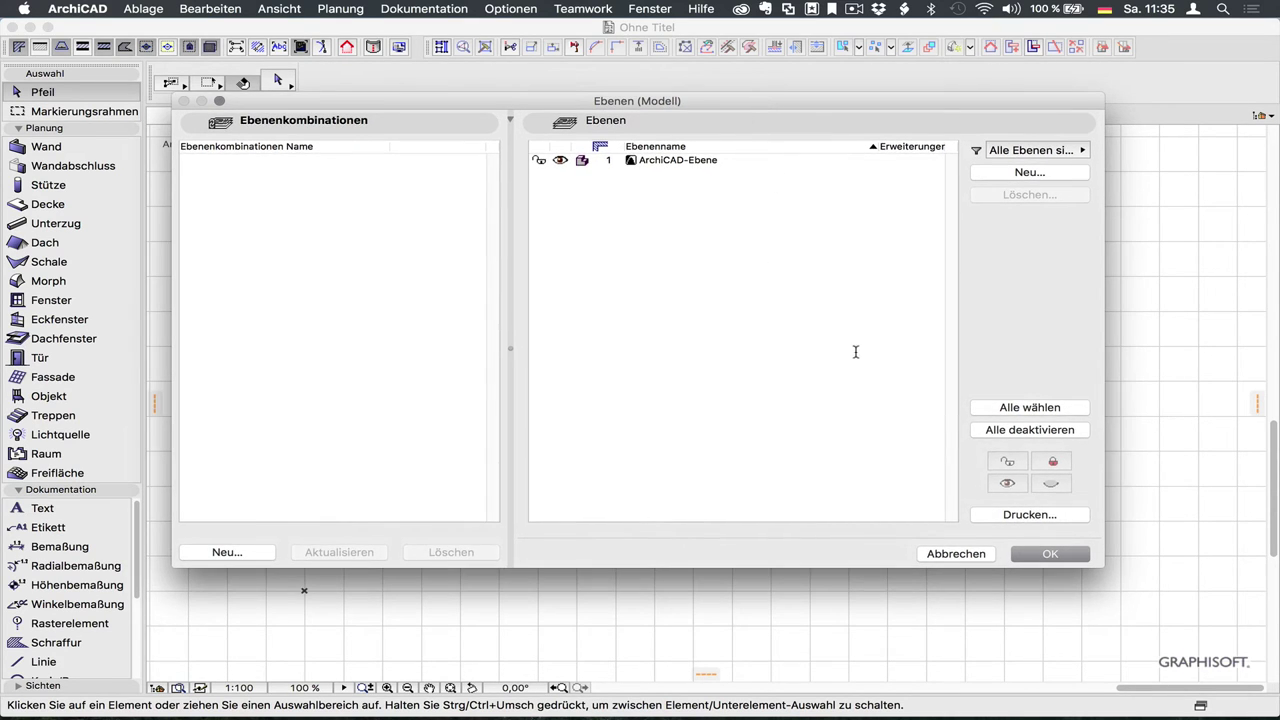
pyautogui.click(1068, 553)
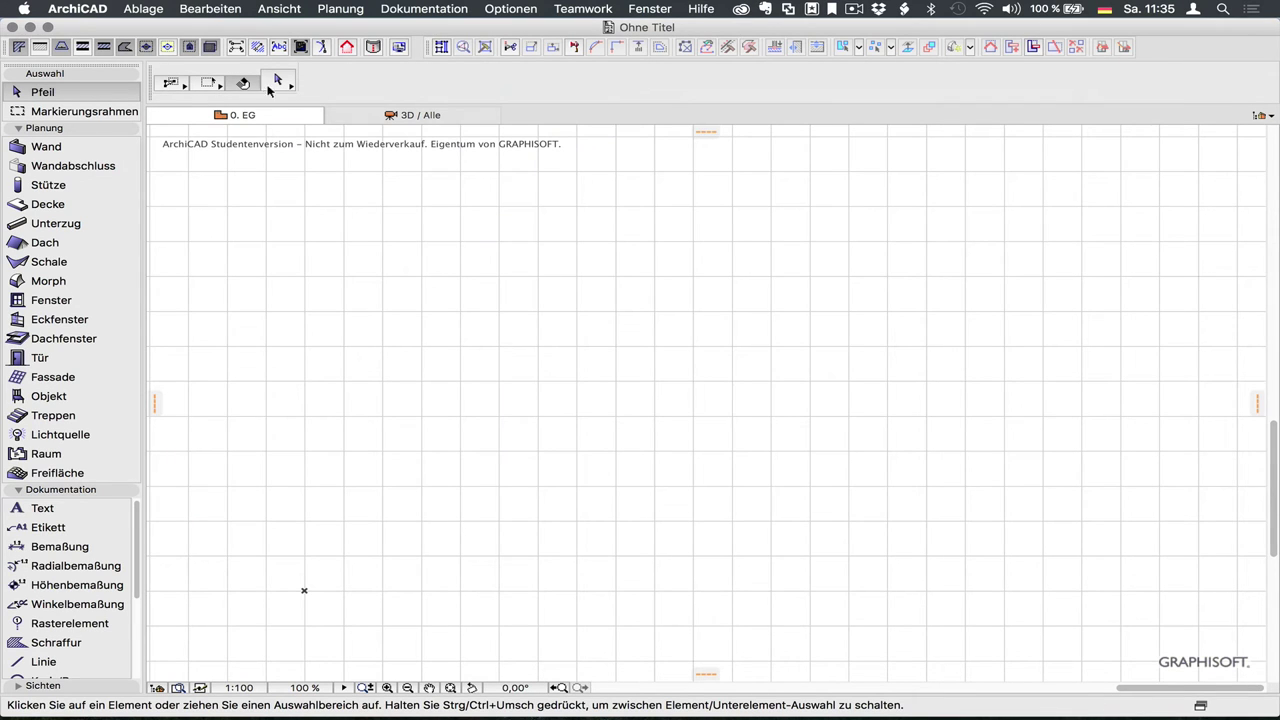
# - Assign ArchiCAD-Ebene as the Wand tool's layer and set the first wall's start point
pyautogui.click(76, 147)
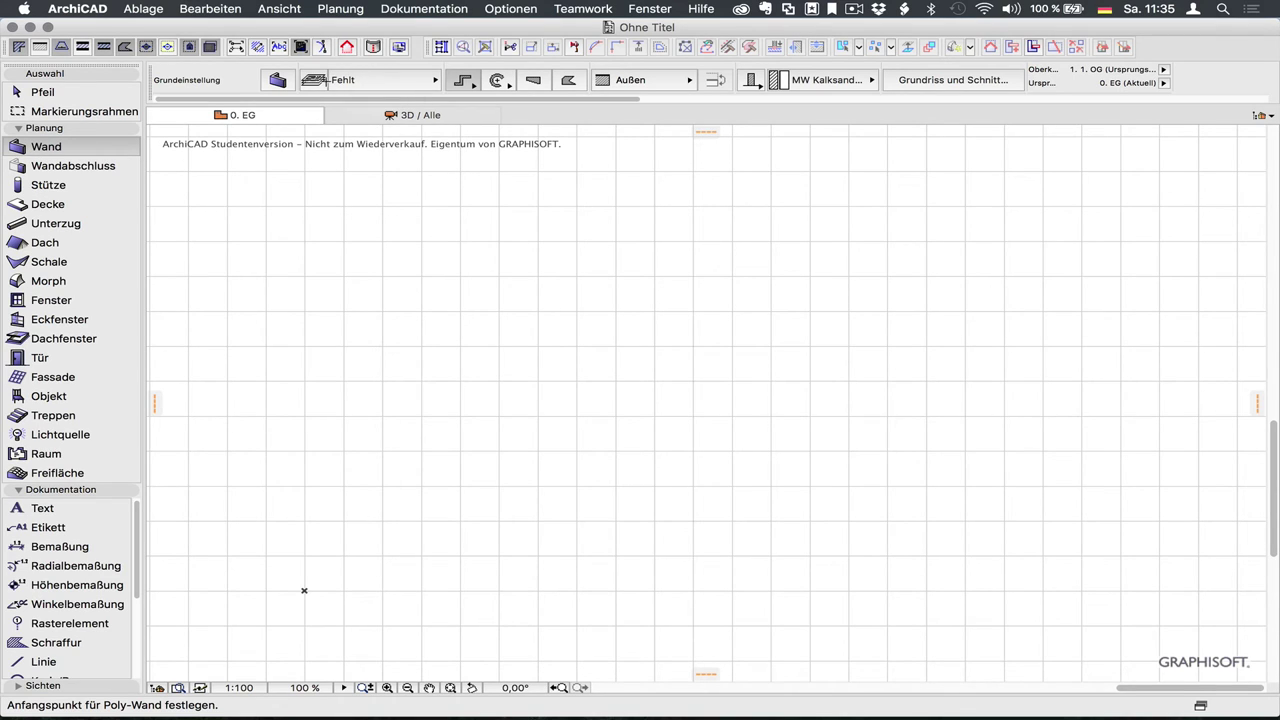
pyautogui.click(364, 267)
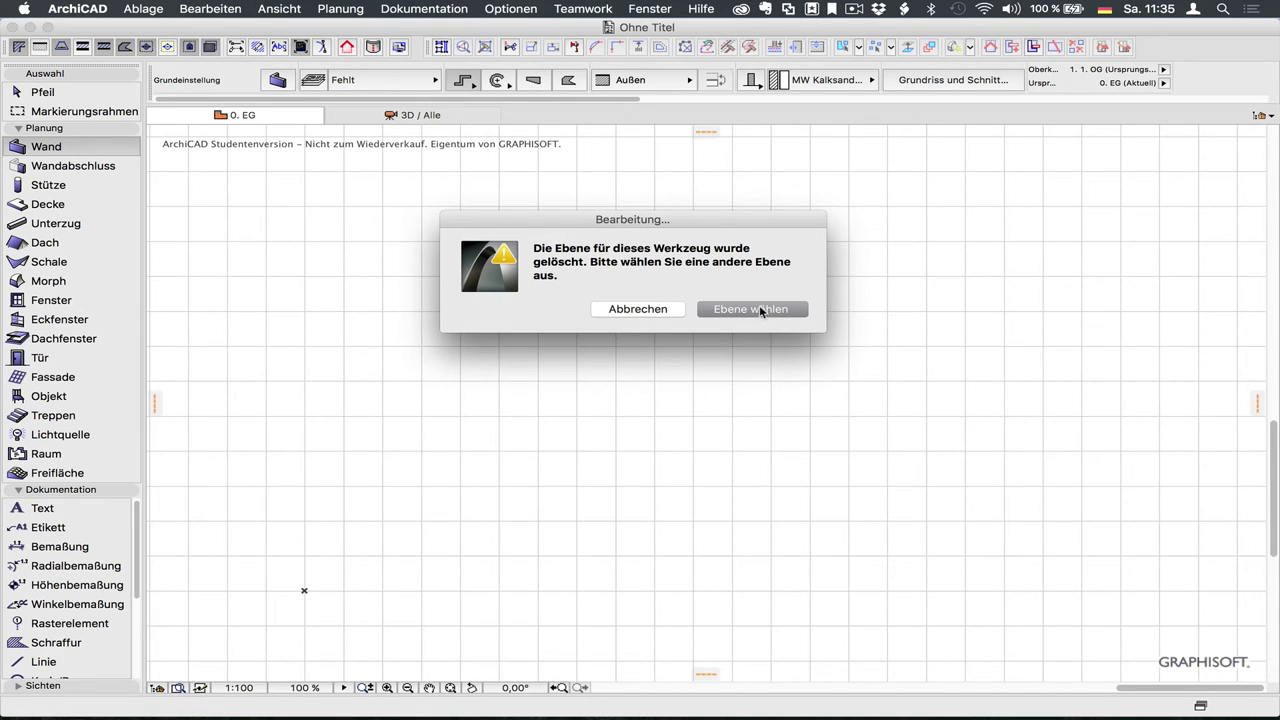
pyautogui.click(769, 312)
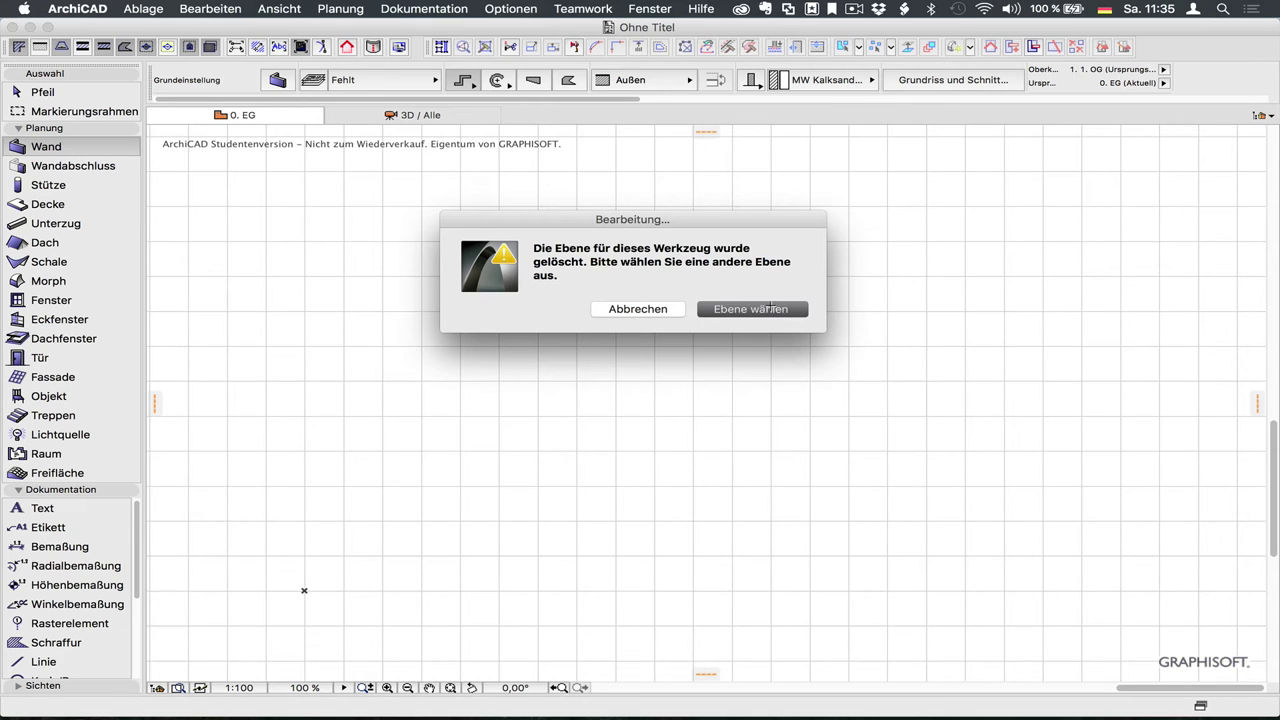
pyautogui.click(586, 594)
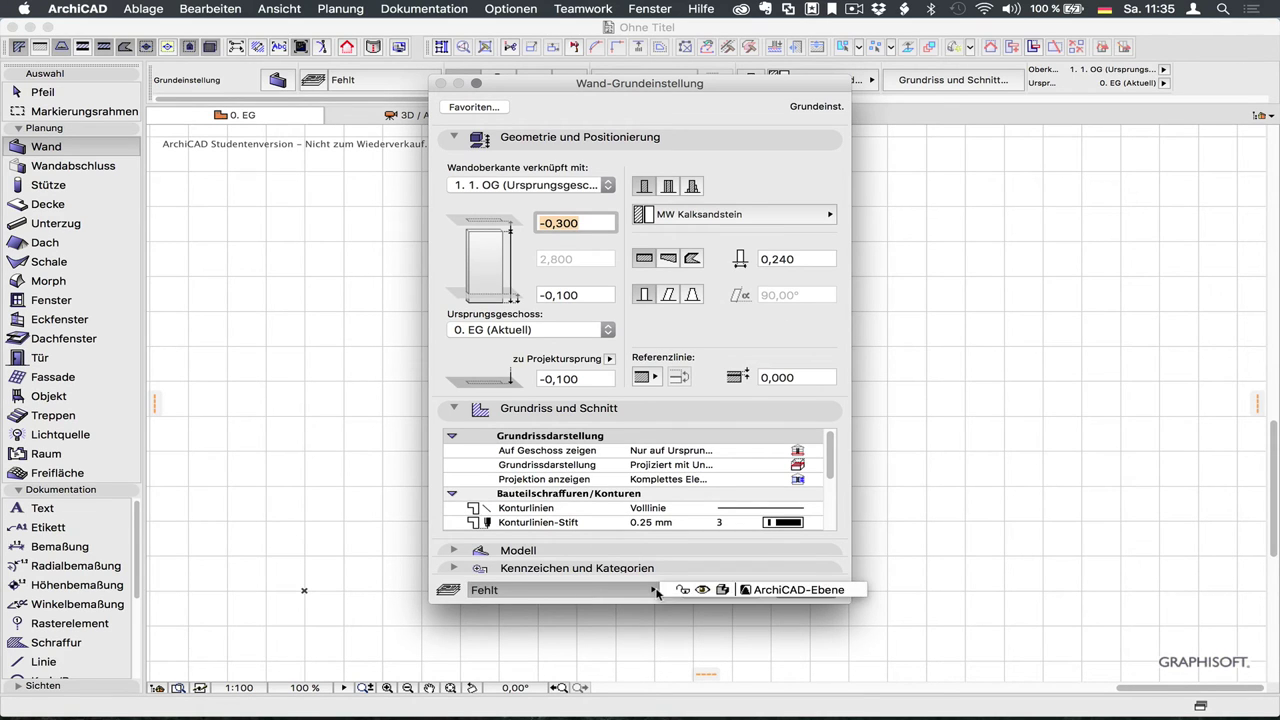
pyautogui.click(744, 590)
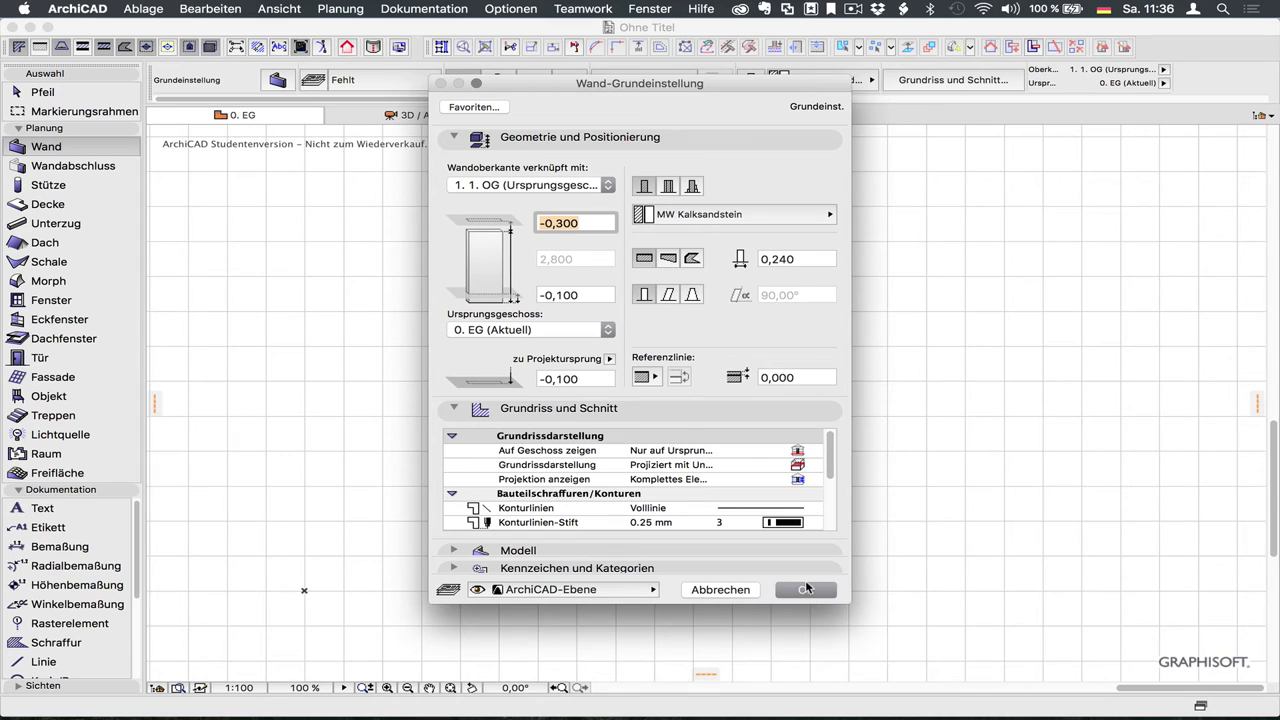
pyautogui.click(806, 588)
pyautogui.click(819, 592)
pyautogui.click(369, 270)
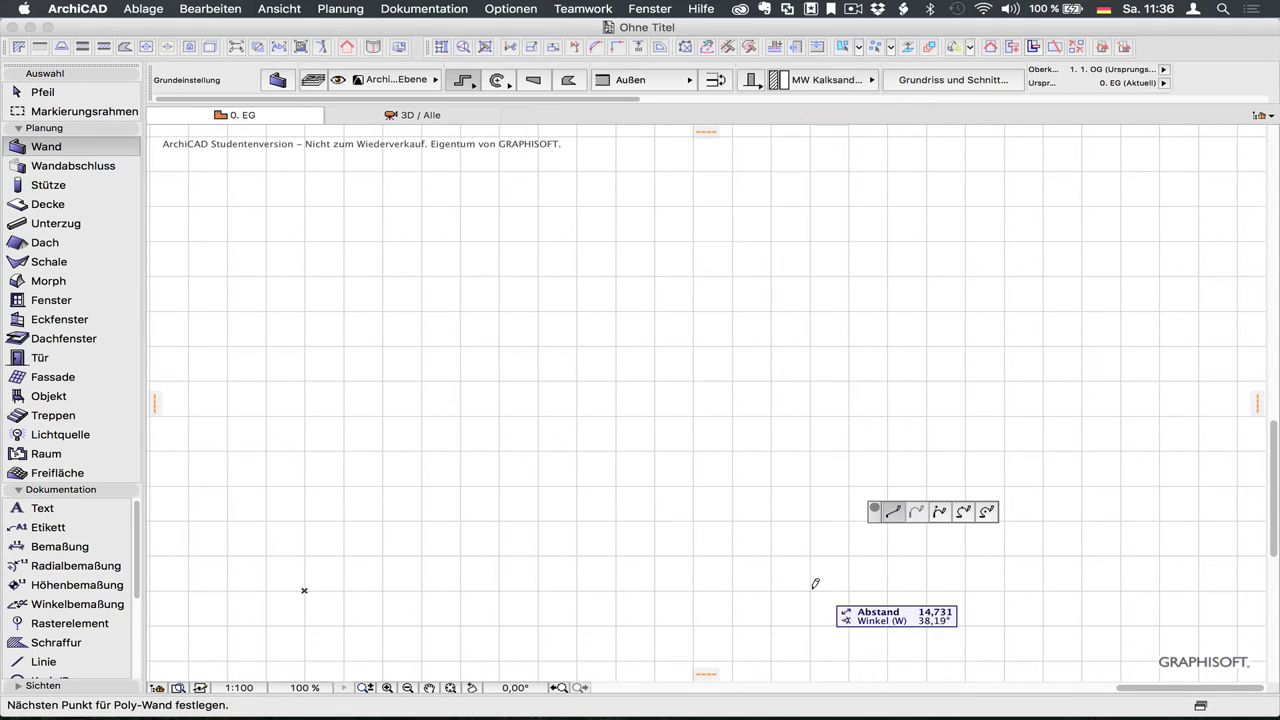
# - Finish the test wall at its right end, select it, try Wandabschluss, Stütze and Decke, then return to Wand
pyautogui.doubleClick(687, 267)
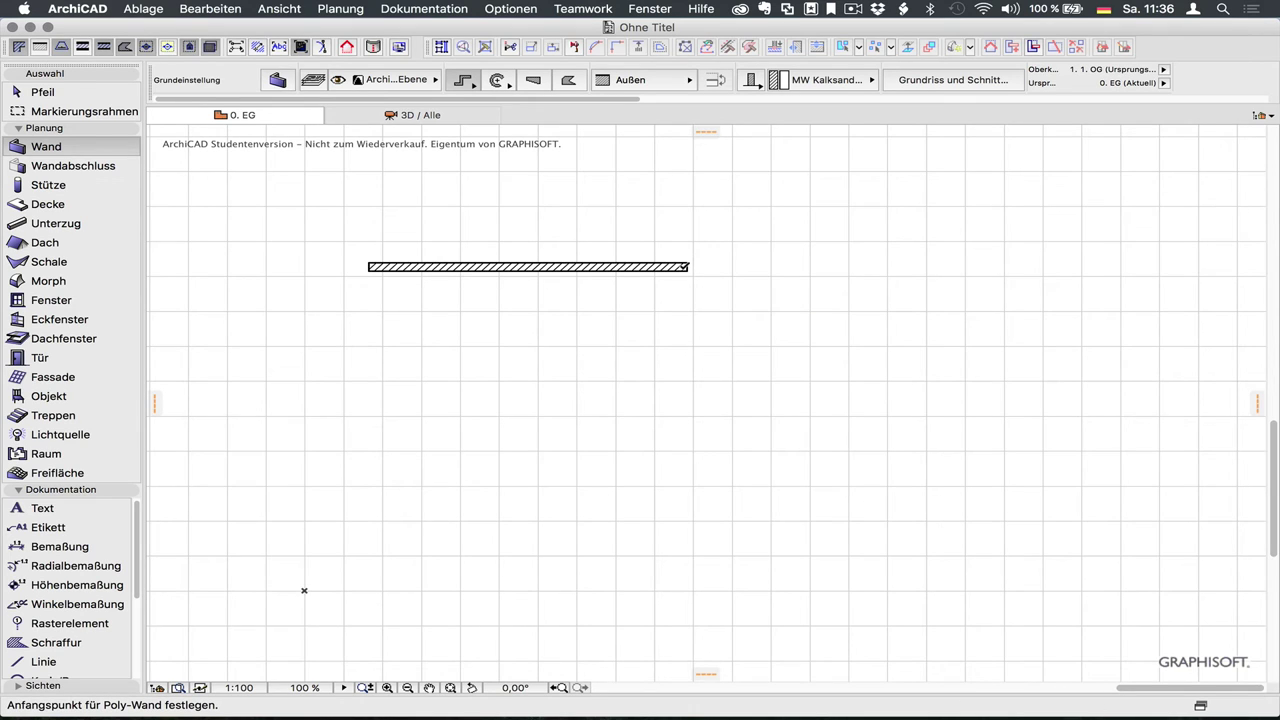
pyautogui.keyDown('shift'); pyautogui.click(512, 267); pyautogui.keyUp('shift')
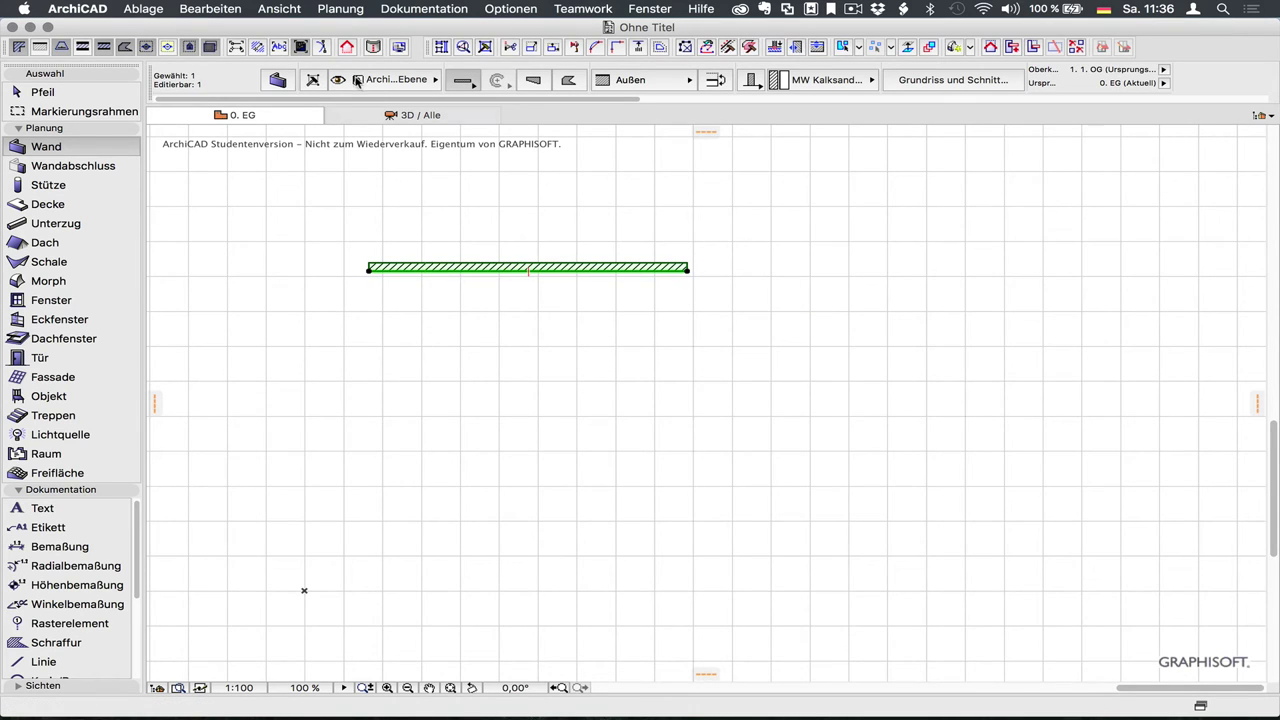
pyautogui.click(56, 162)
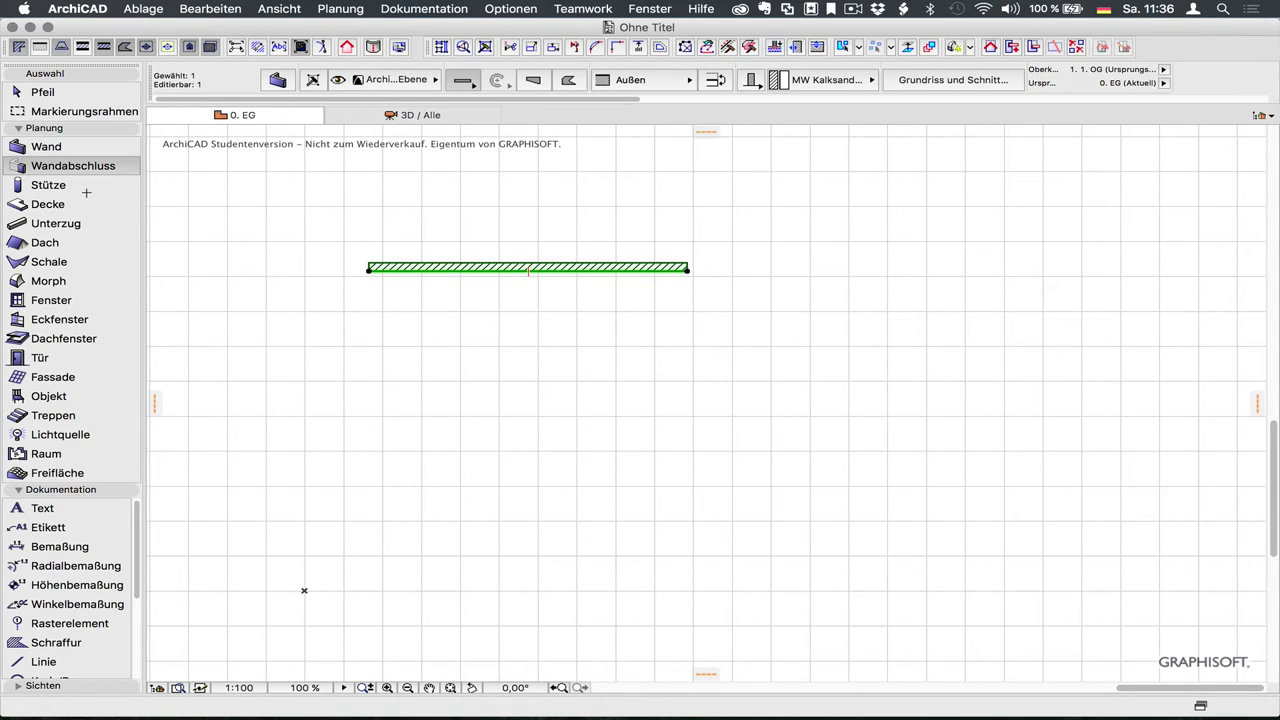
pyautogui.click(61, 180)
pyautogui.click(50, 204)
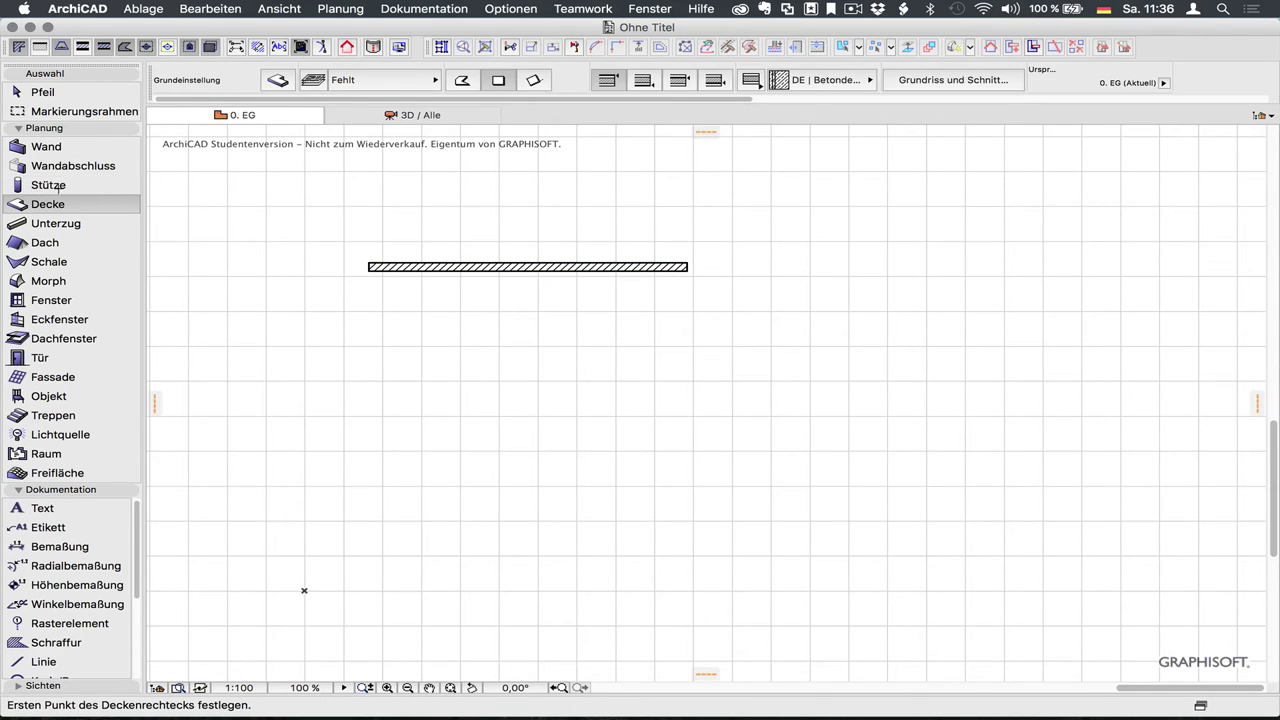
pyautogui.click(50, 185)
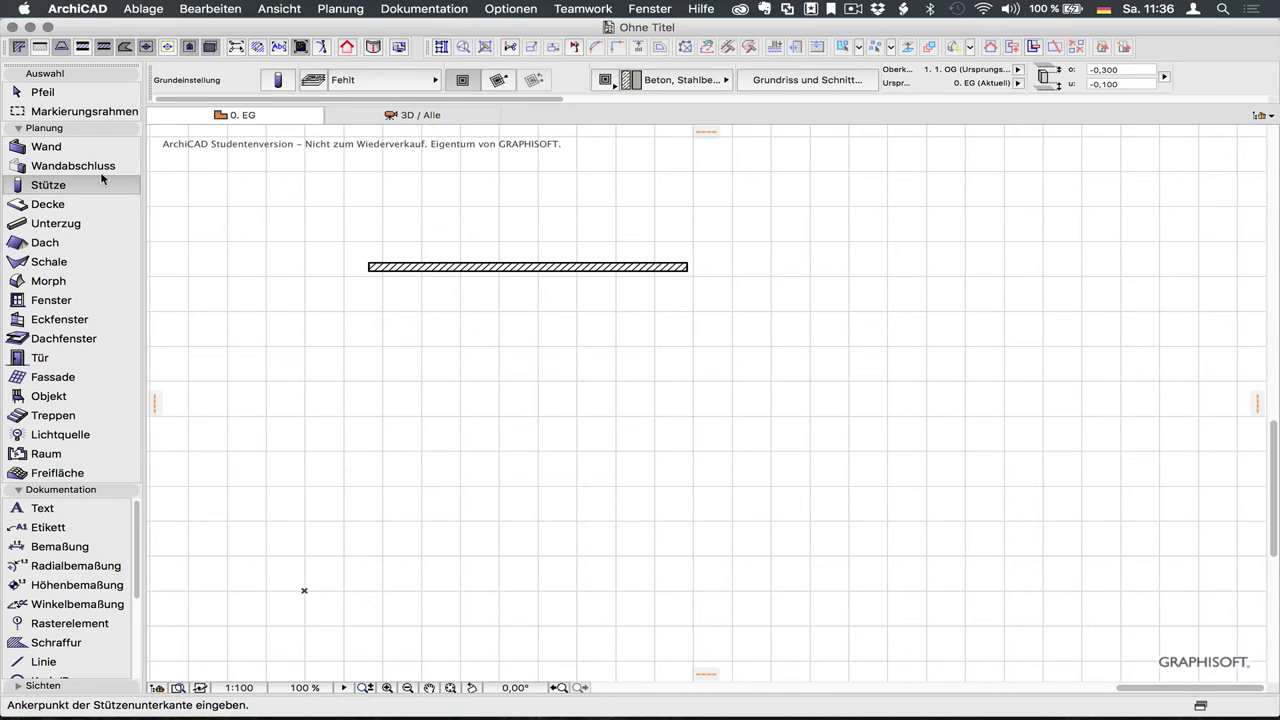
pyautogui.click(60, 150)
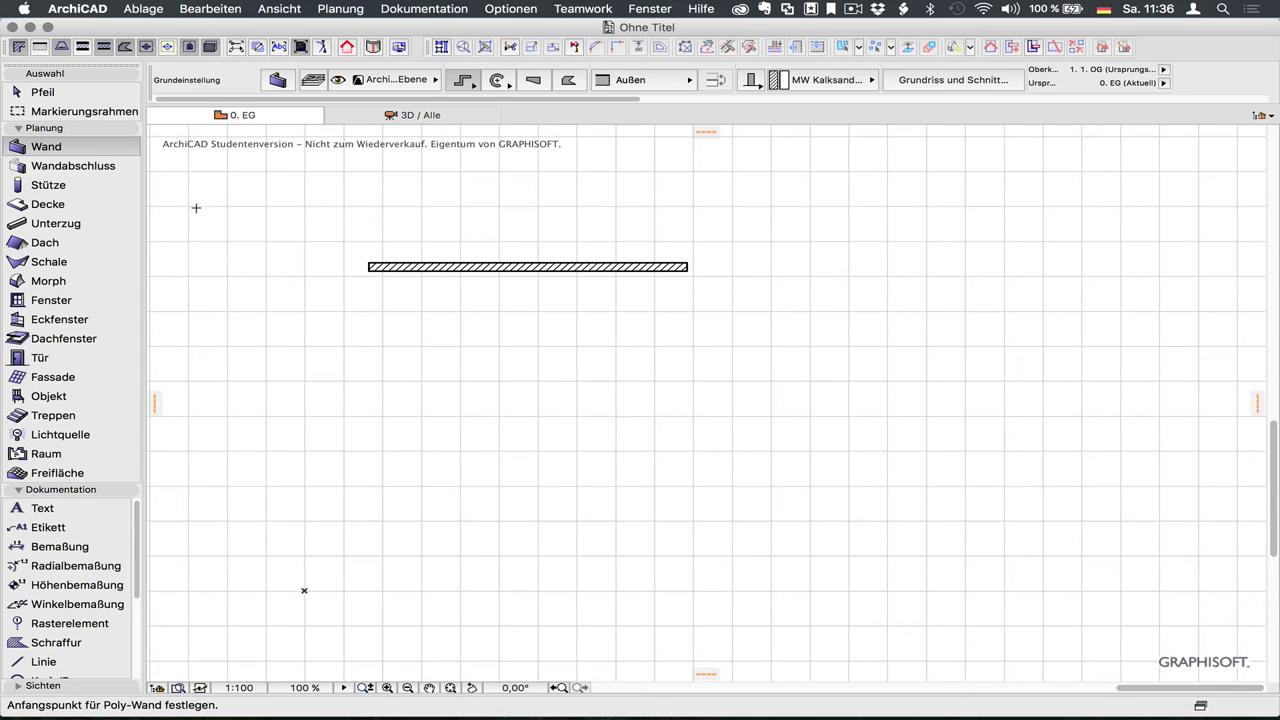
# - Marquee-select and delete the test wall, then confirm the layer settings with OK
pyautogui.keyDown('shift'); pyautogui.moveTo(310, 238); pyautogui.dragTo(836, 338); pyautogui.keyUp('shift')
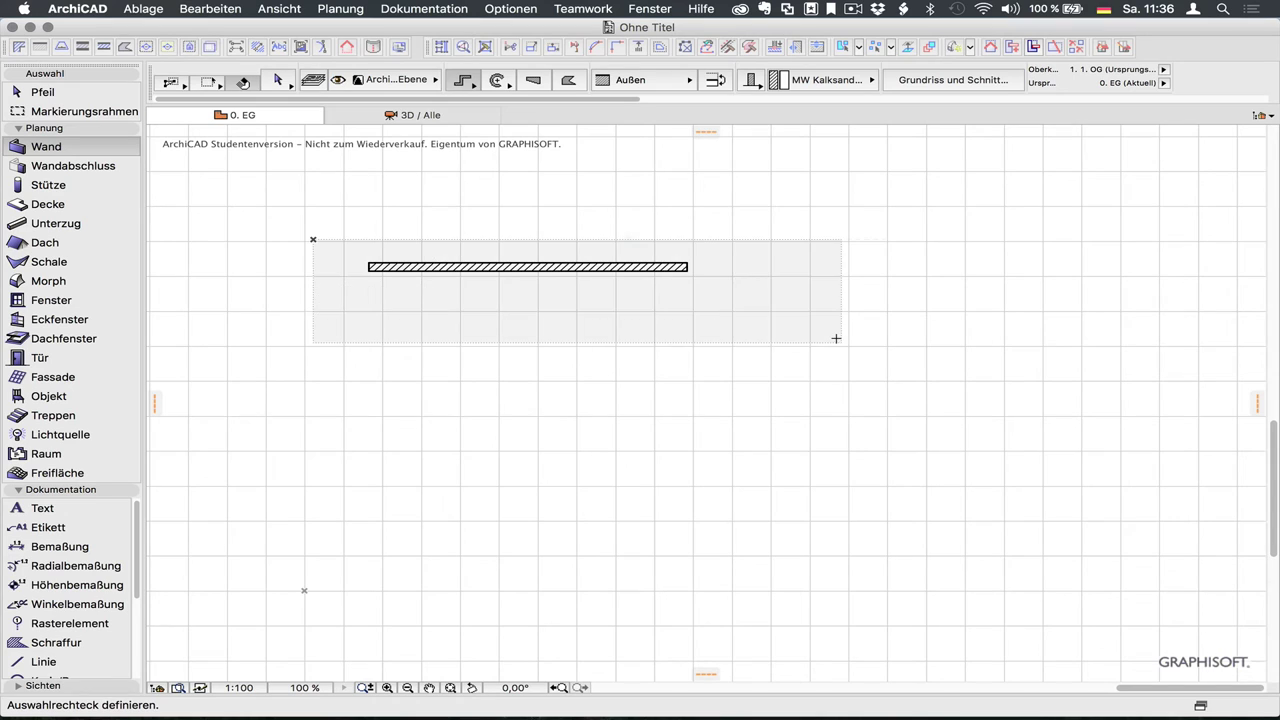
pyautogui.press('Delete')
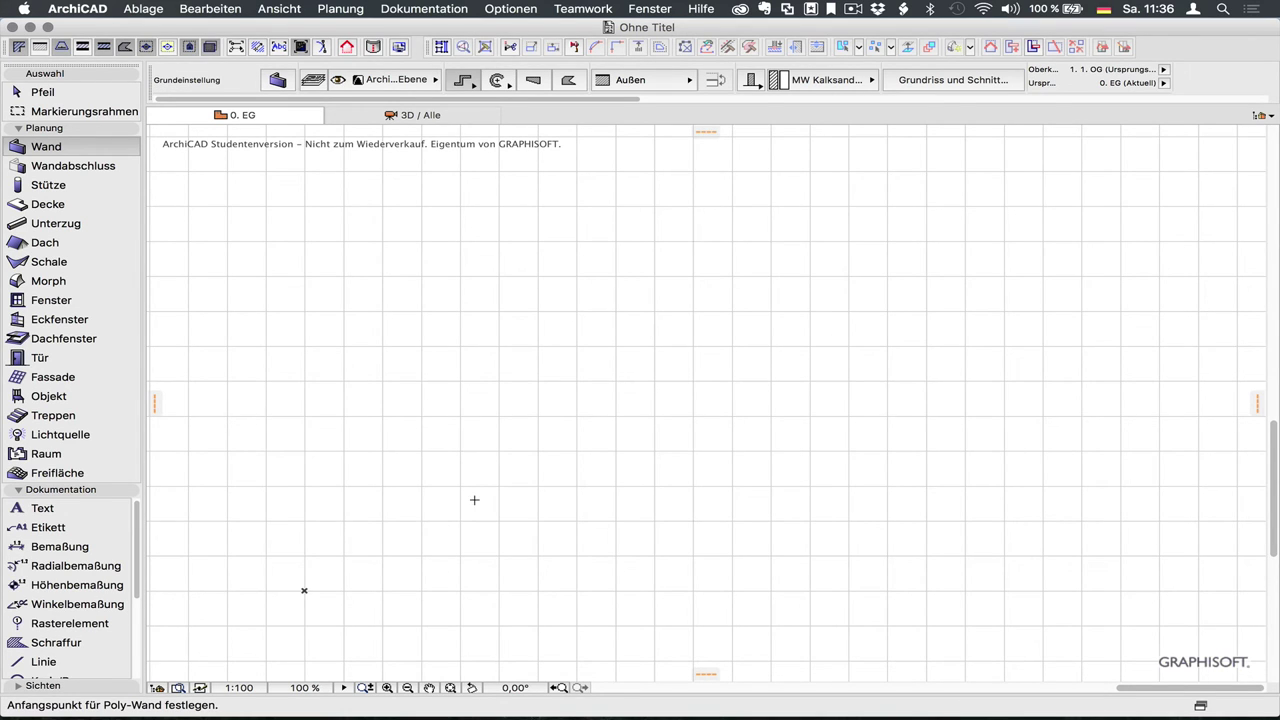
pyautogui.hotkey('ctrl', 'l')
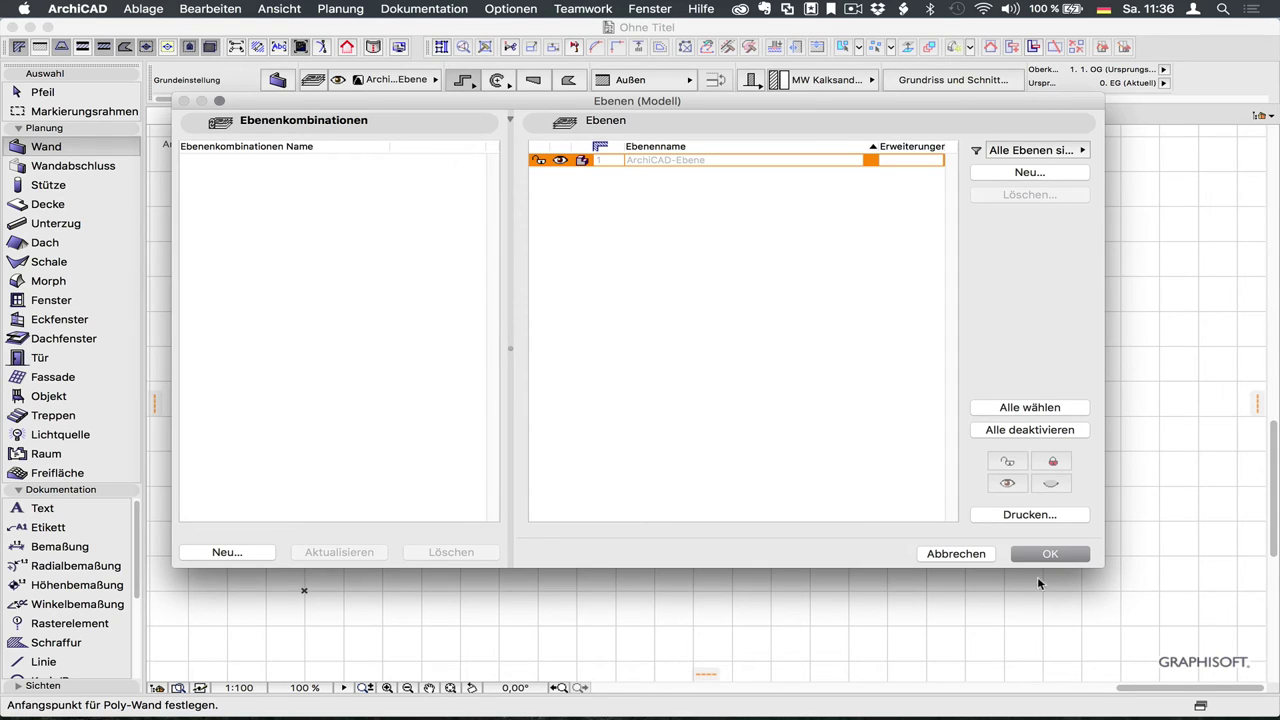
pyautogui.click(1053, 554)
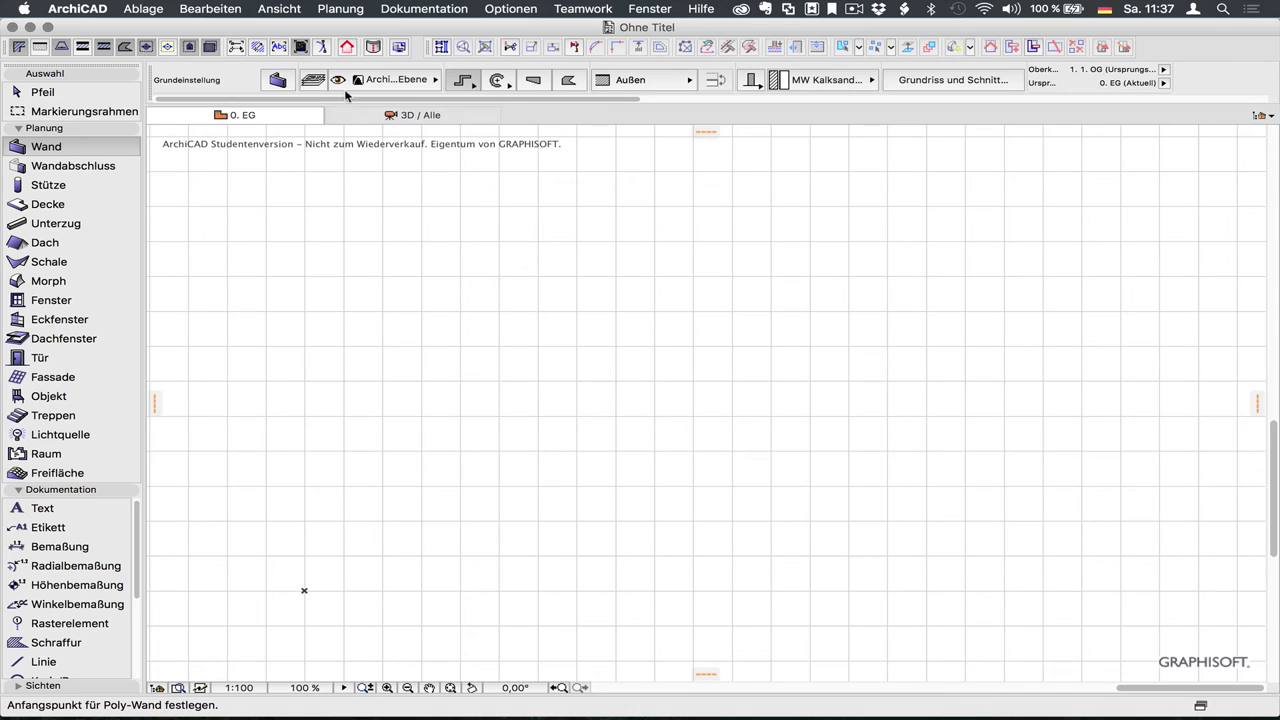
# - Save the project as an ArchiCAD Projektvorlage, browsing to Applications in the home folder
pyautogui.click(154, 10)
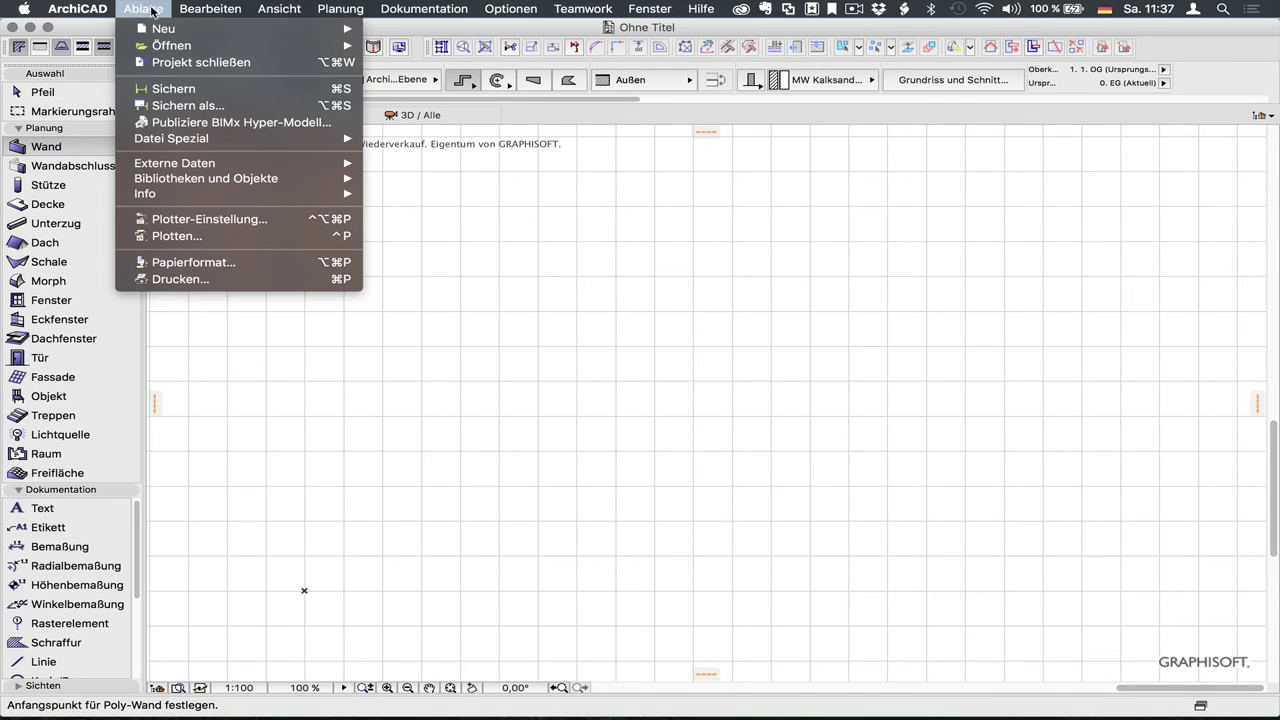
pyautogui.click(167, 106)
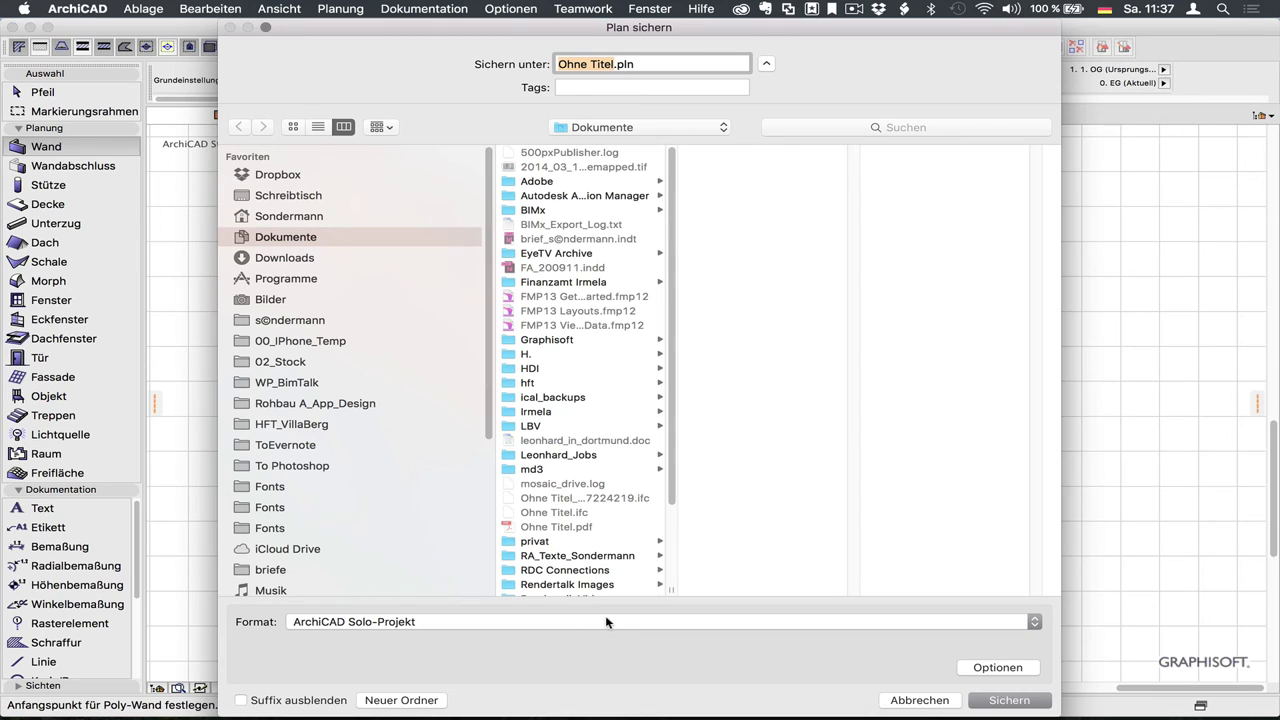
pyautogui.click(606, 616)
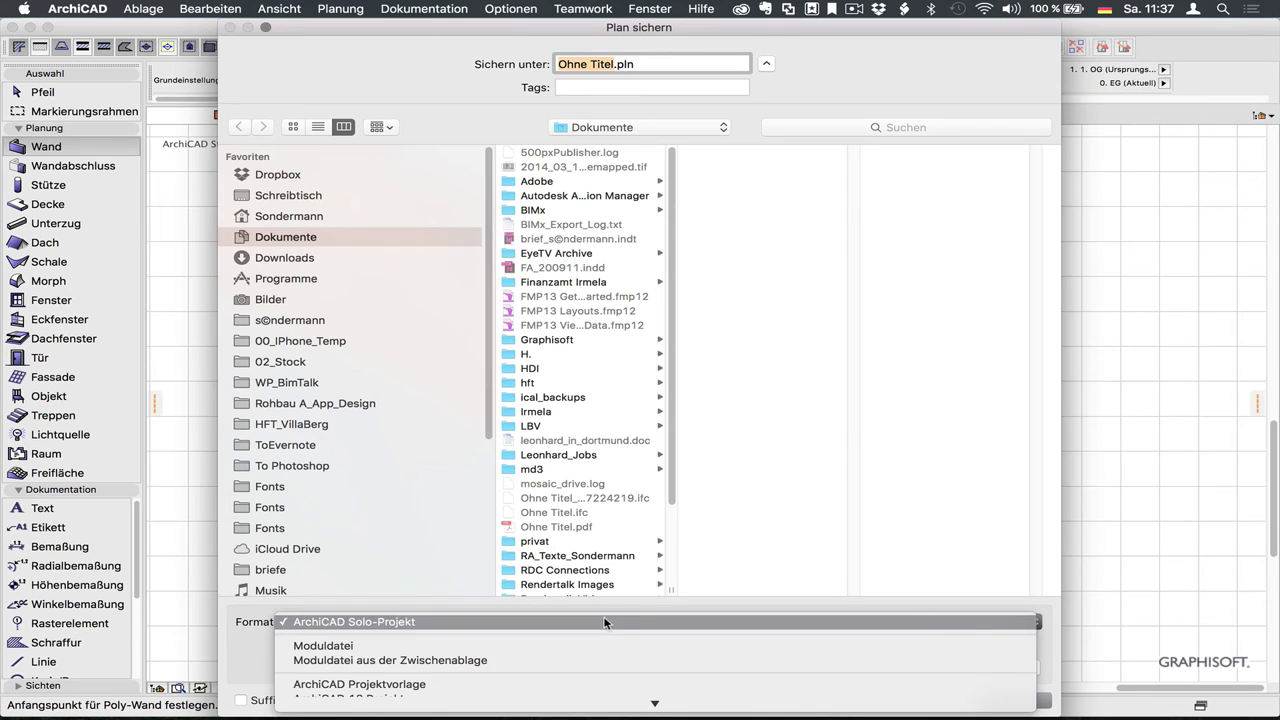
pyautogui.click(601, 690)
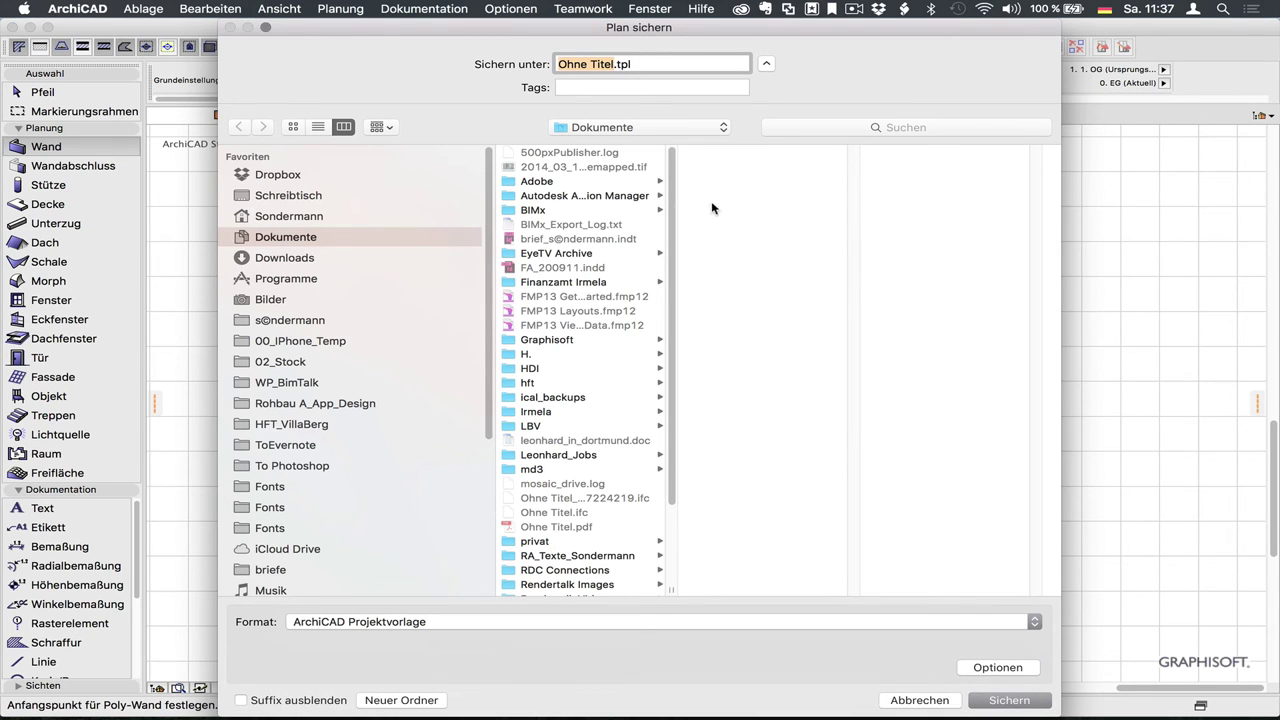
pyautogui.click(622, 128)
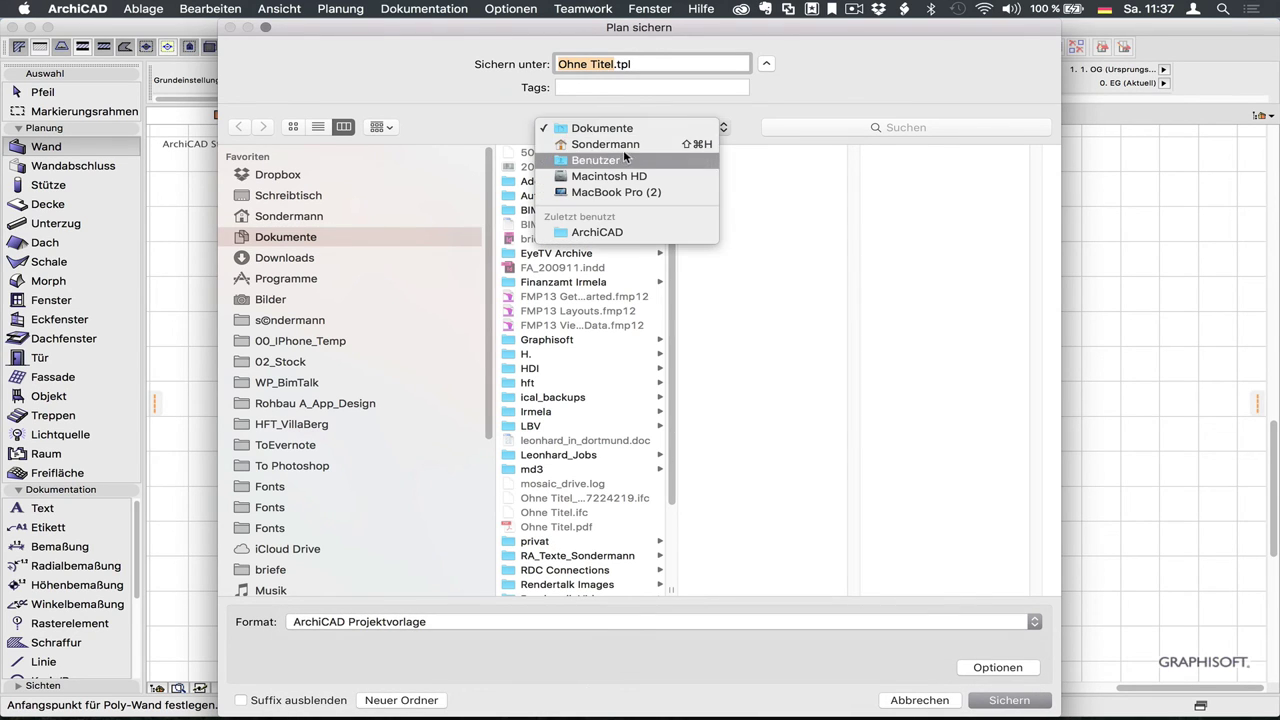
pyautogui.click(628, 144)
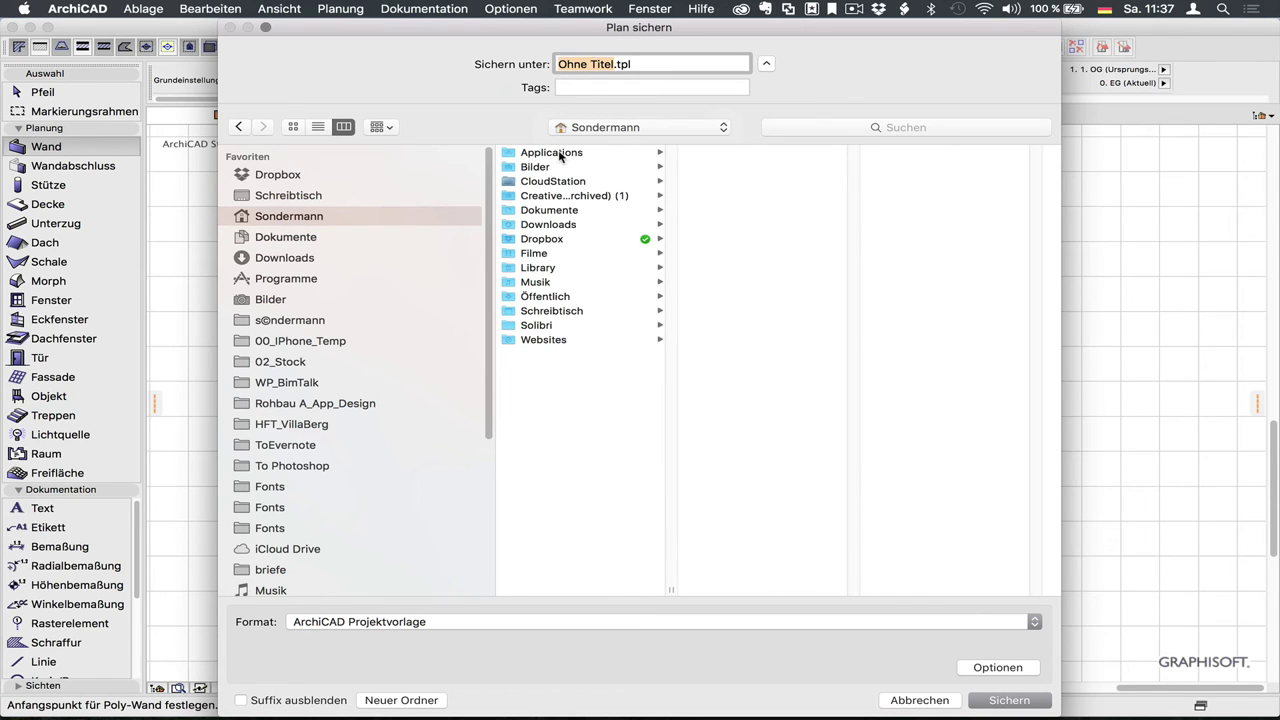
pyautogui.click(560, 155)
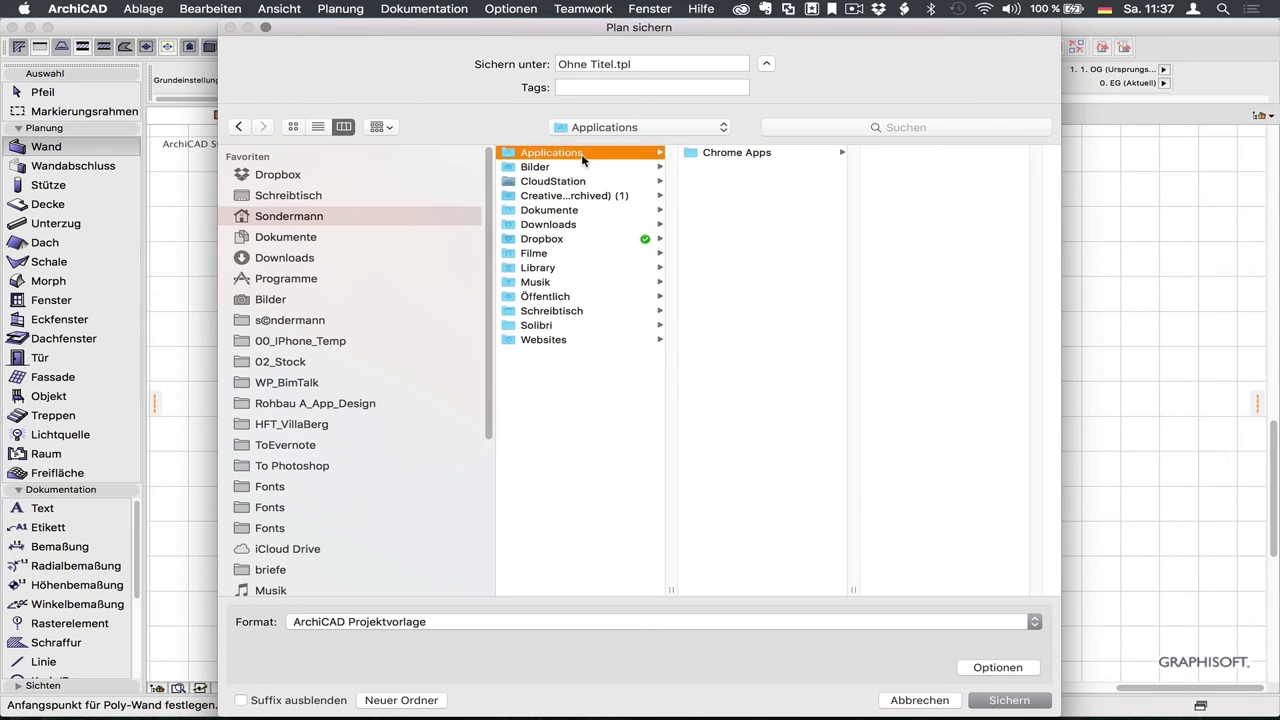
# - Create a new folder named 'ArchiCad 19' inside Applications
pyautogui.click(406, 700)
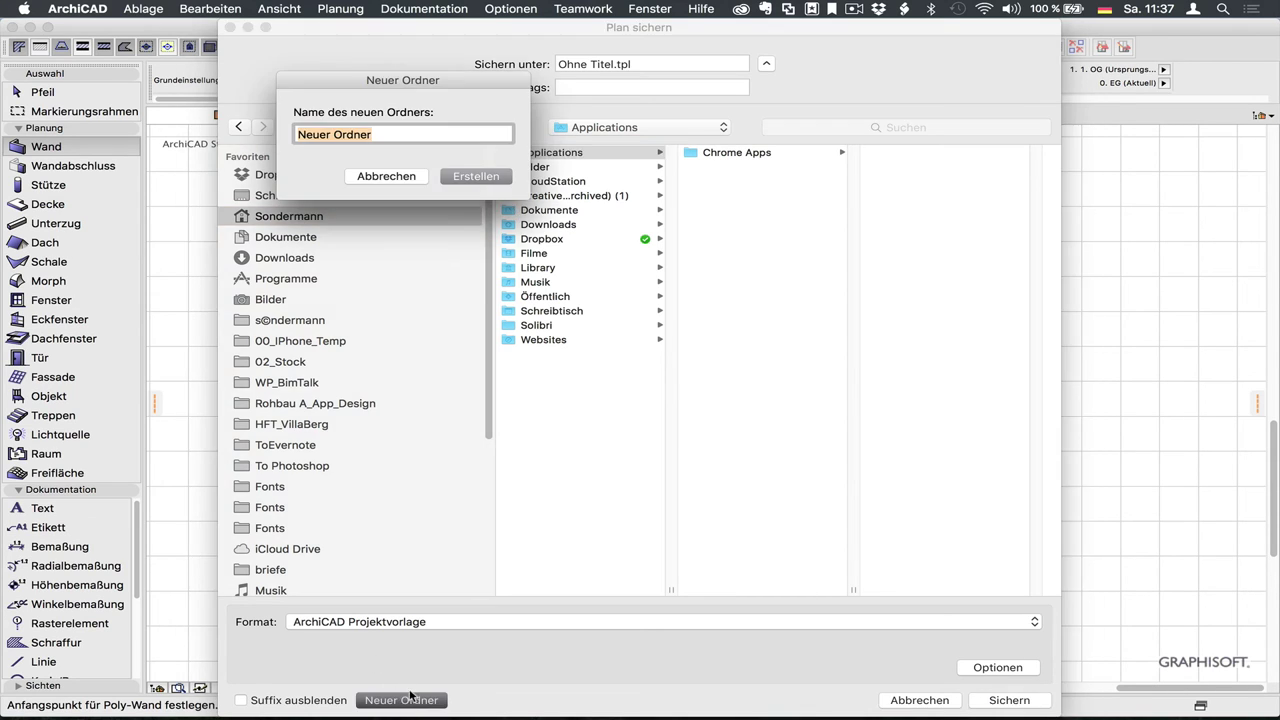
pyautogui.write('Archi')
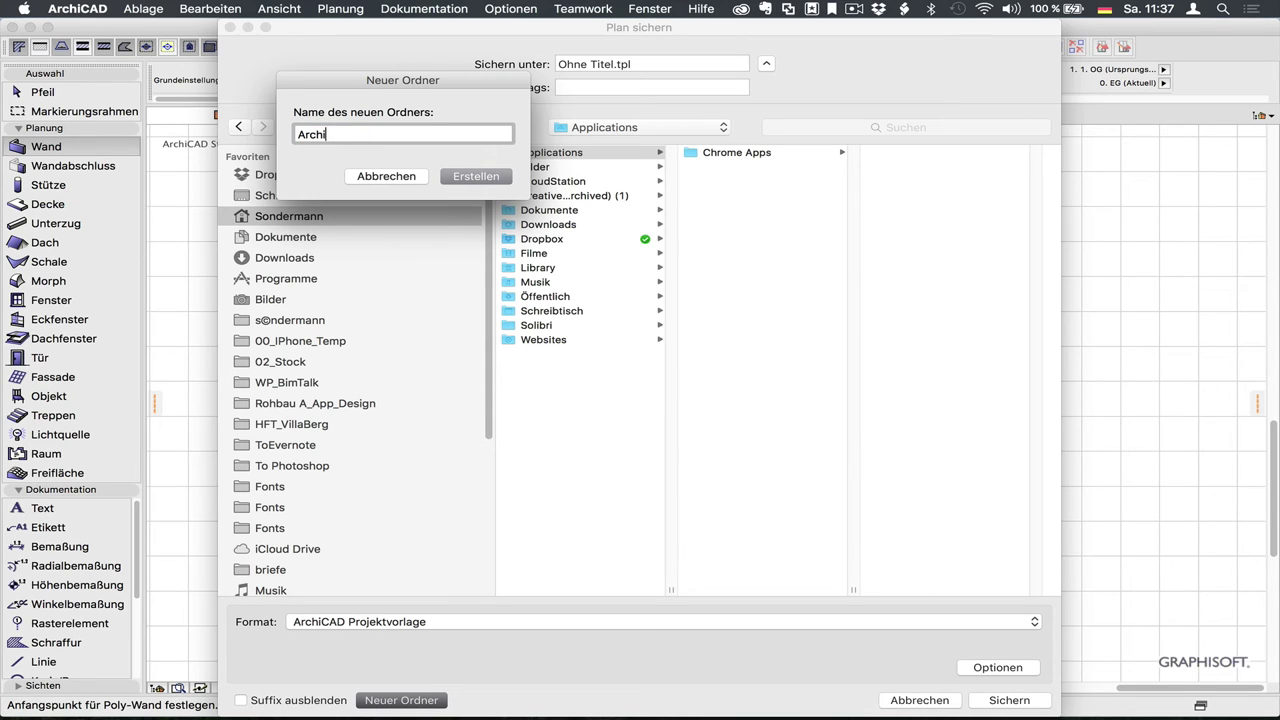
pyautogui.write('Cad')
pyautogui.write(' 19')
pyautogui.click(476, 178)
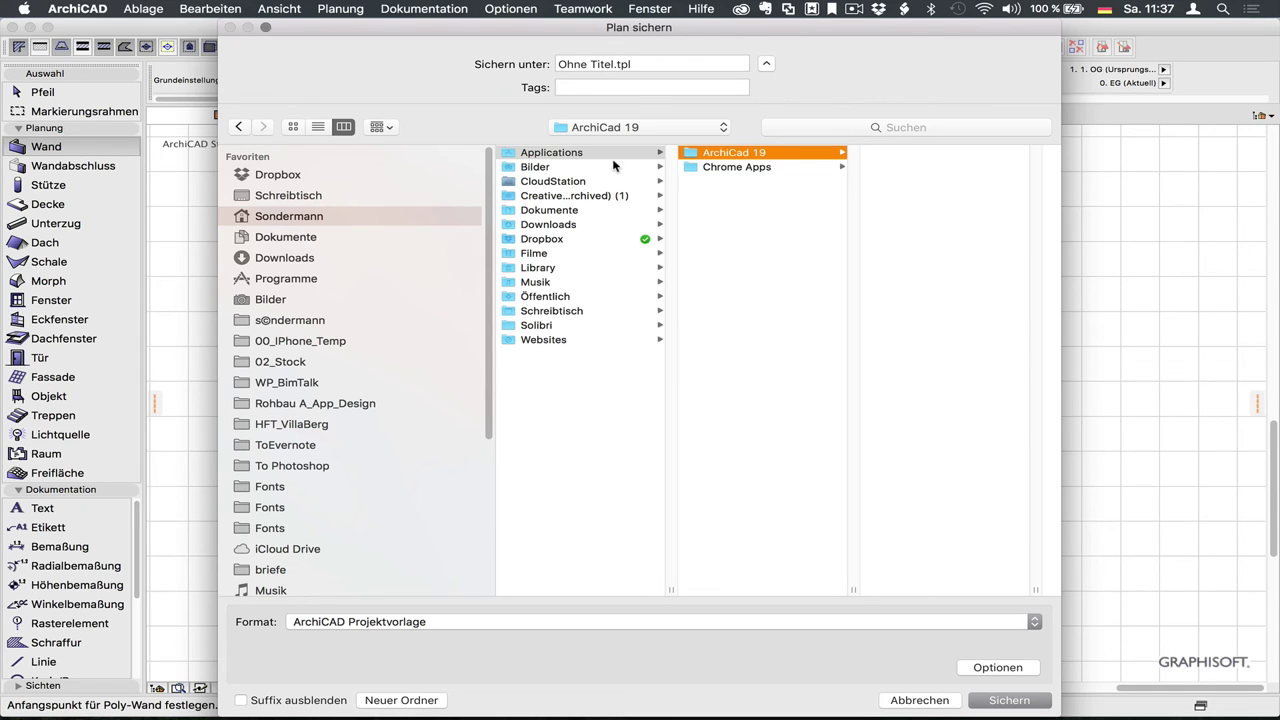
# - Rename the template from Ohne Titel to HS.tpl and save it
pyautogui.click(613, 64)
pyautogui.moveTo(613, 64); pyautogui.dragTo(537, 63)
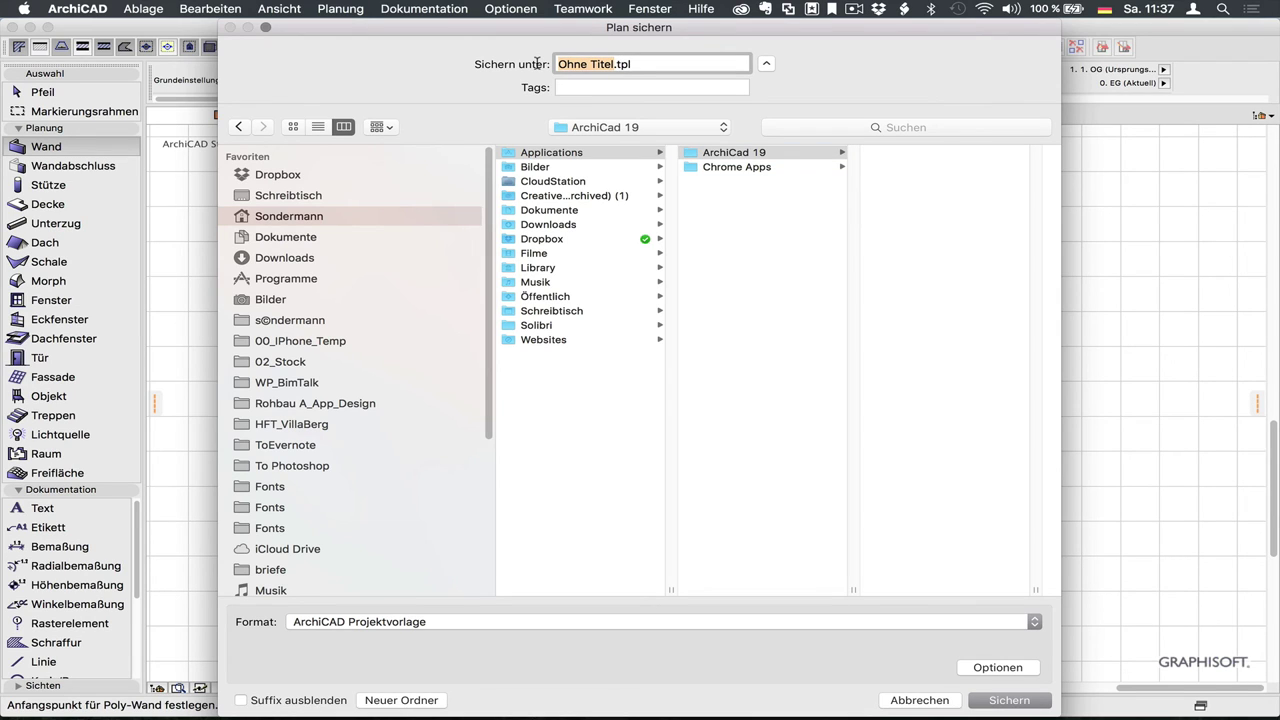
pyautogui.write('HS')
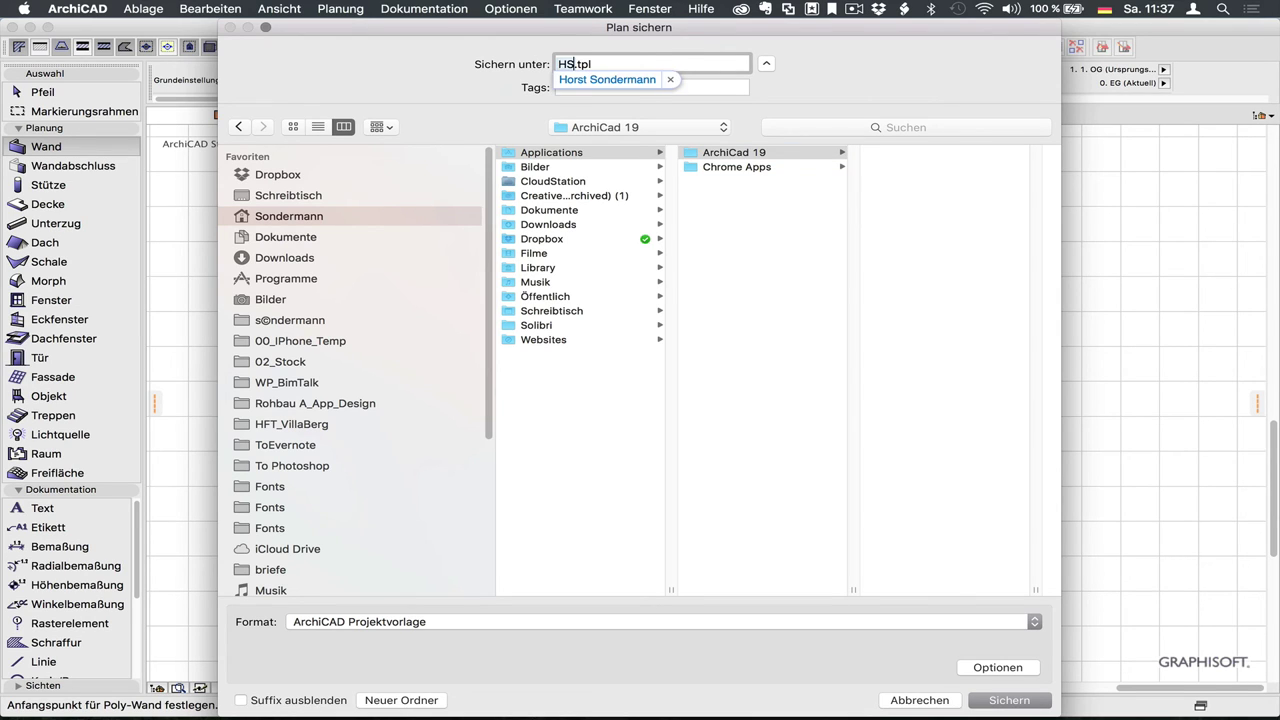
pyautogui.click(576, 64)
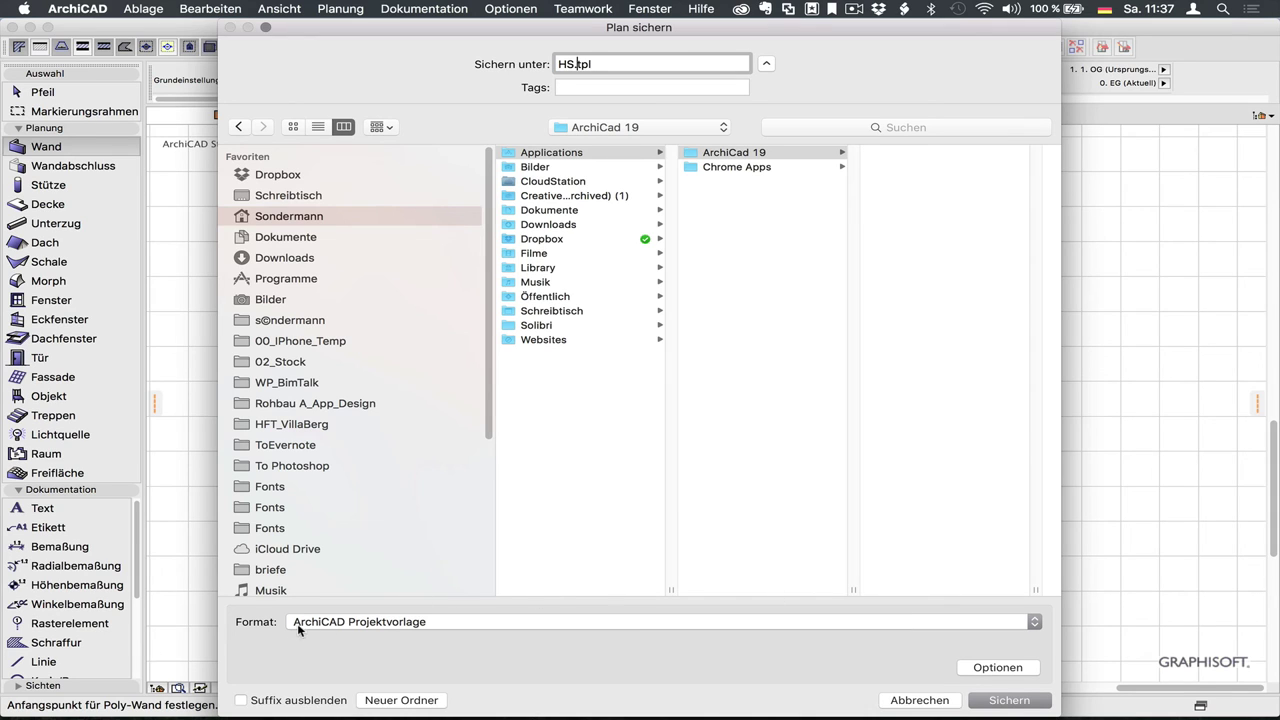
pyautogui.click(1003, 702)
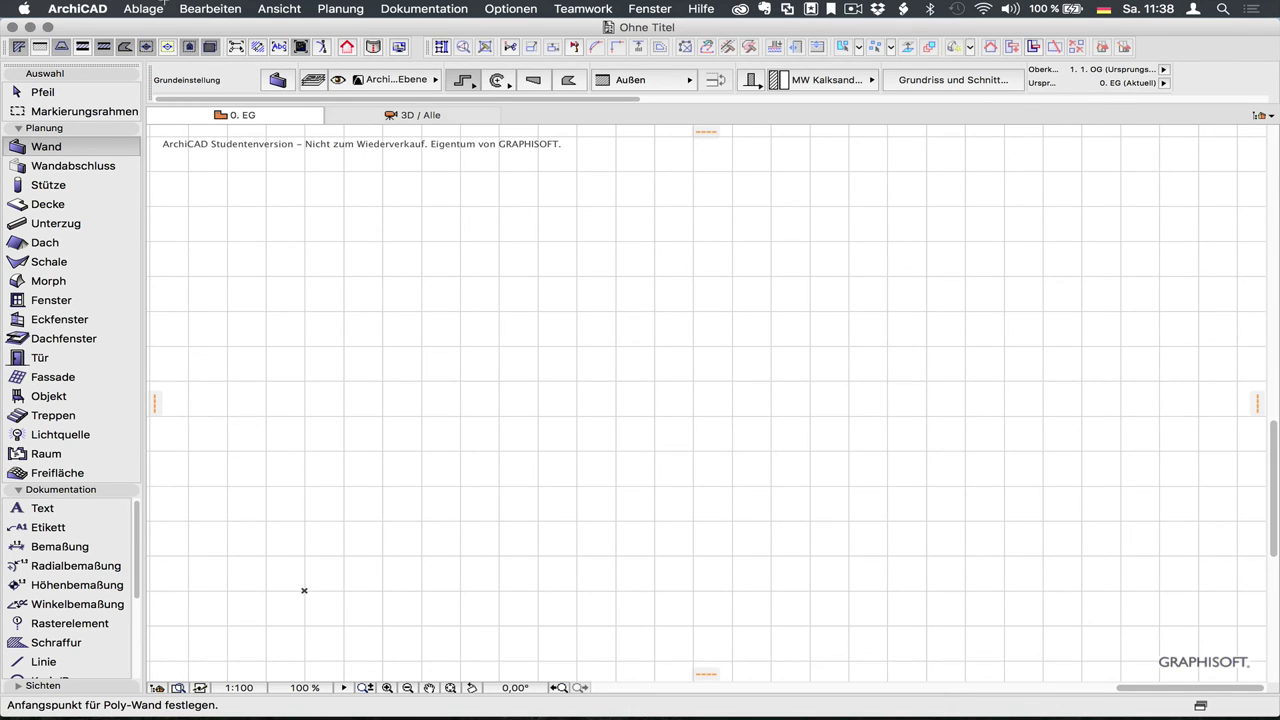
# - Create a new project from HS.tpl, browsed from Applications > ArchiCad 19 via Nach Vorlage suchen
pyautogui.click(144, 8)
pyautogui.moveTo(163, 28)
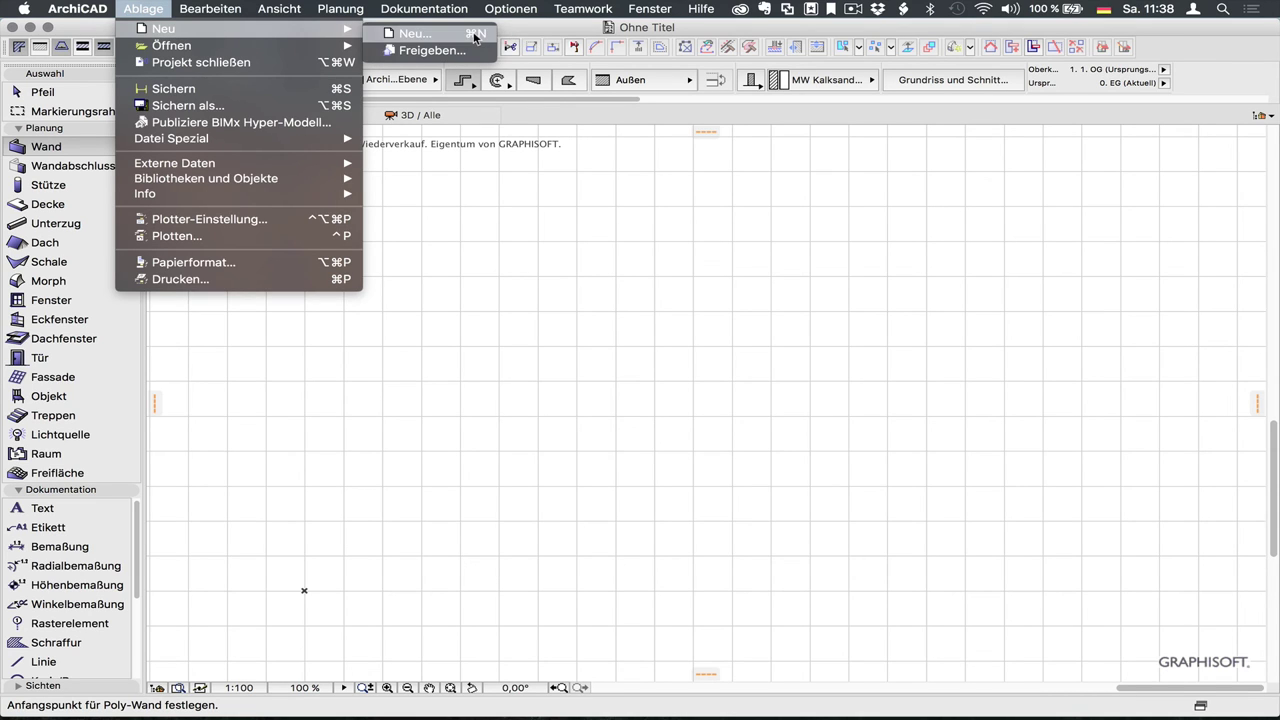
pyautogui.click(475, 37)
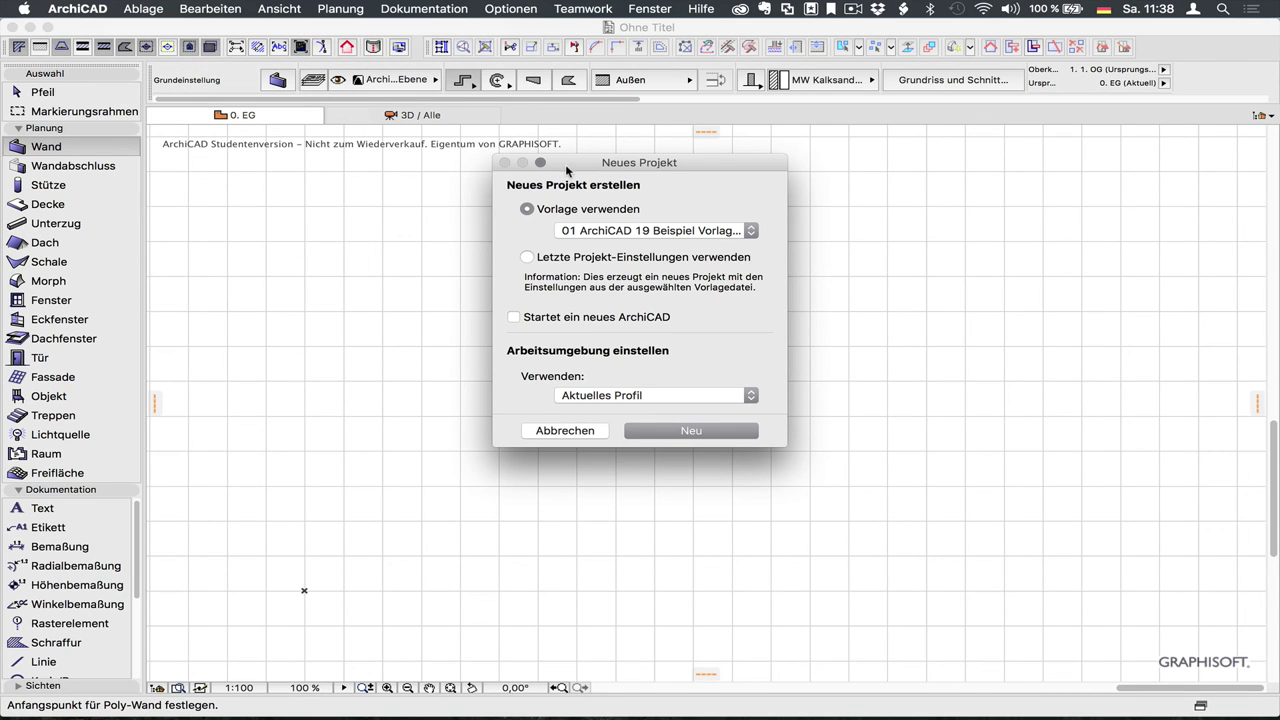
pyautogui.click(607, 233)
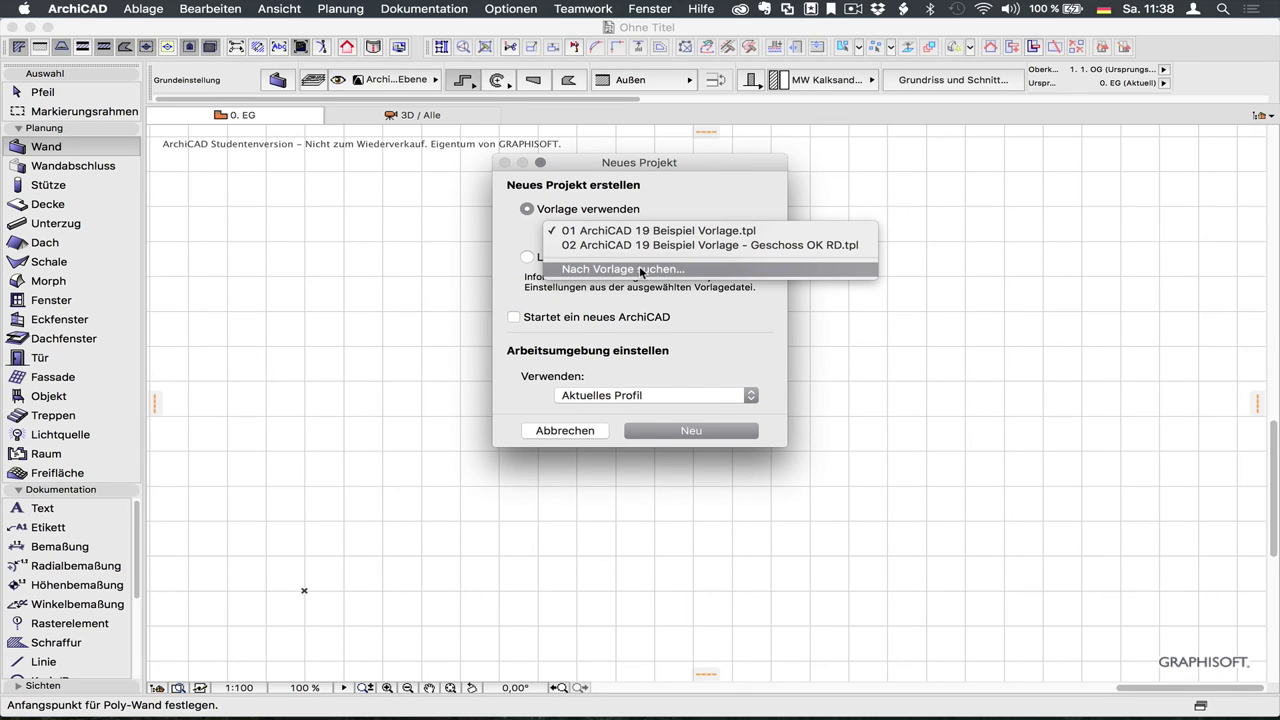
pyautogui.click(641, 269)
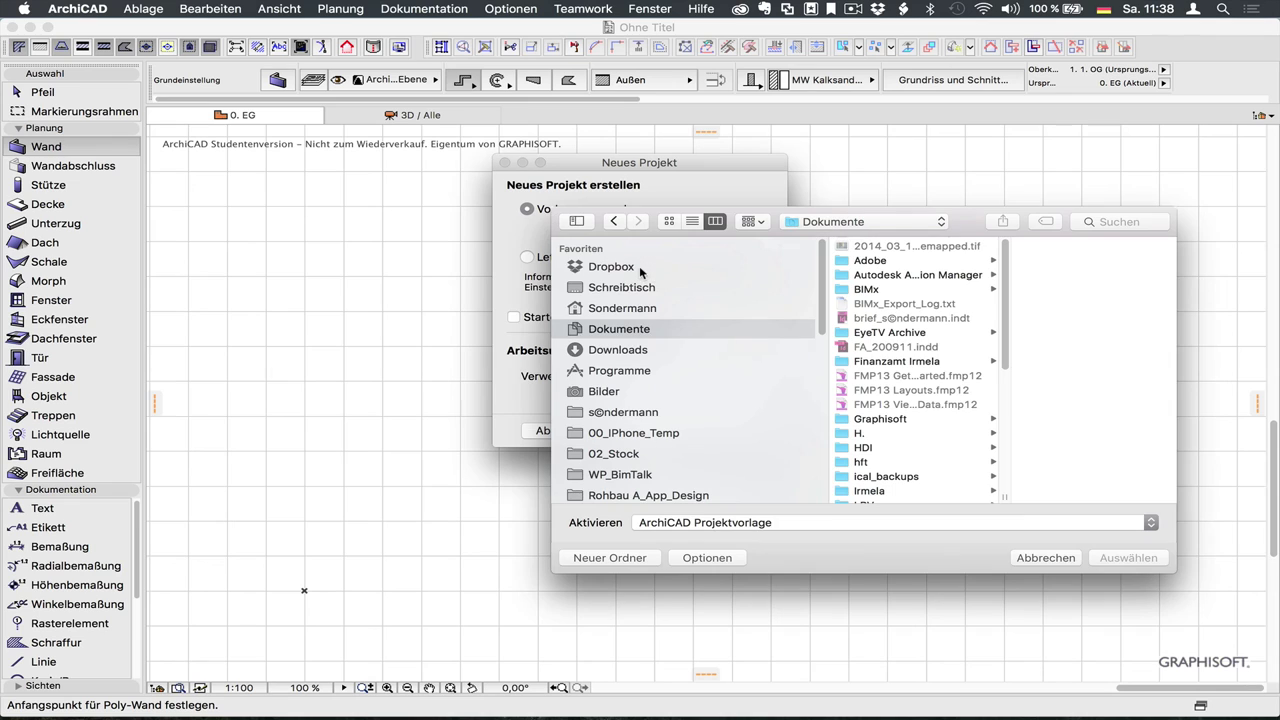
pyautogui.click(606, 310)
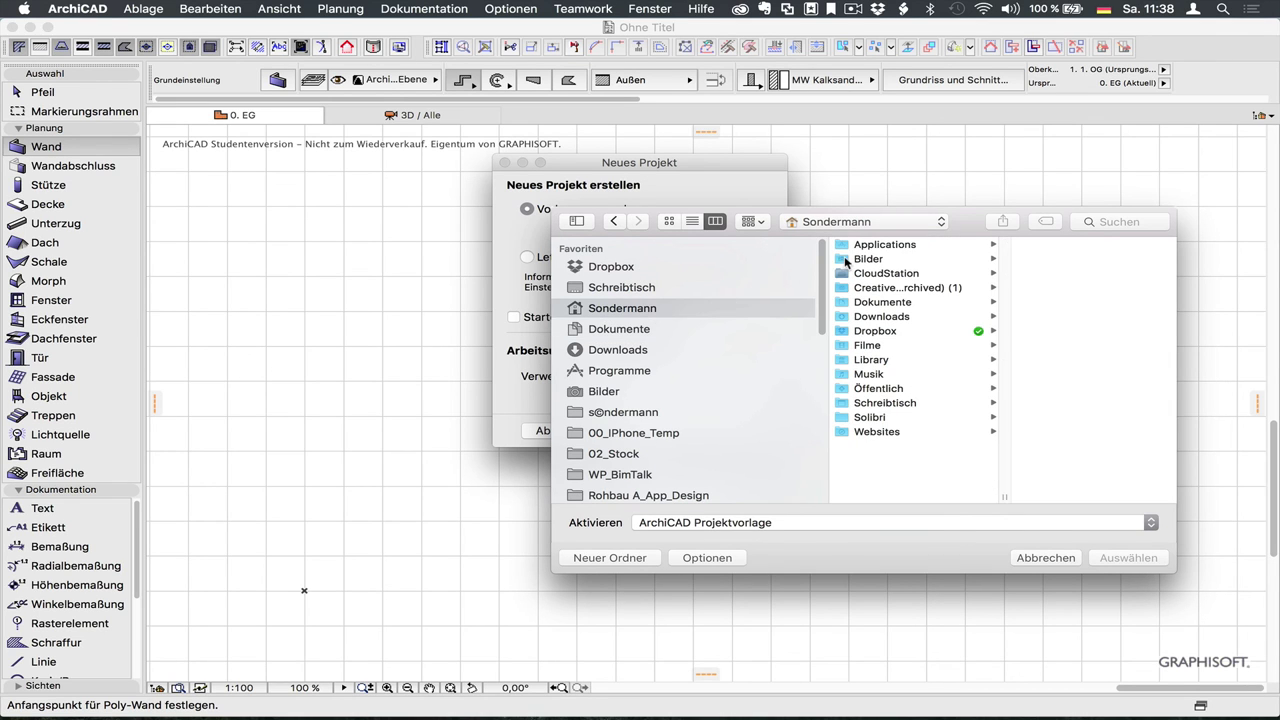
pyautogui.click(858, 248)
pyautogui.click(1015, 252)
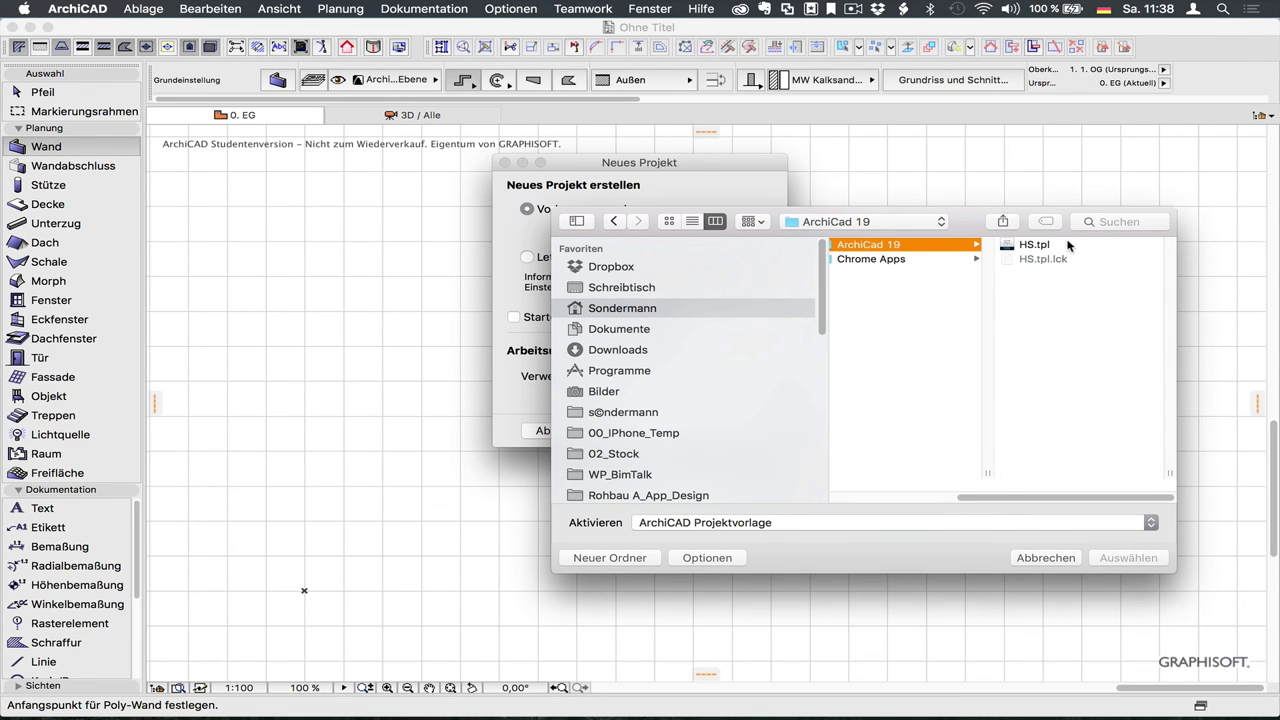
pyautogui.click(1068, 248)
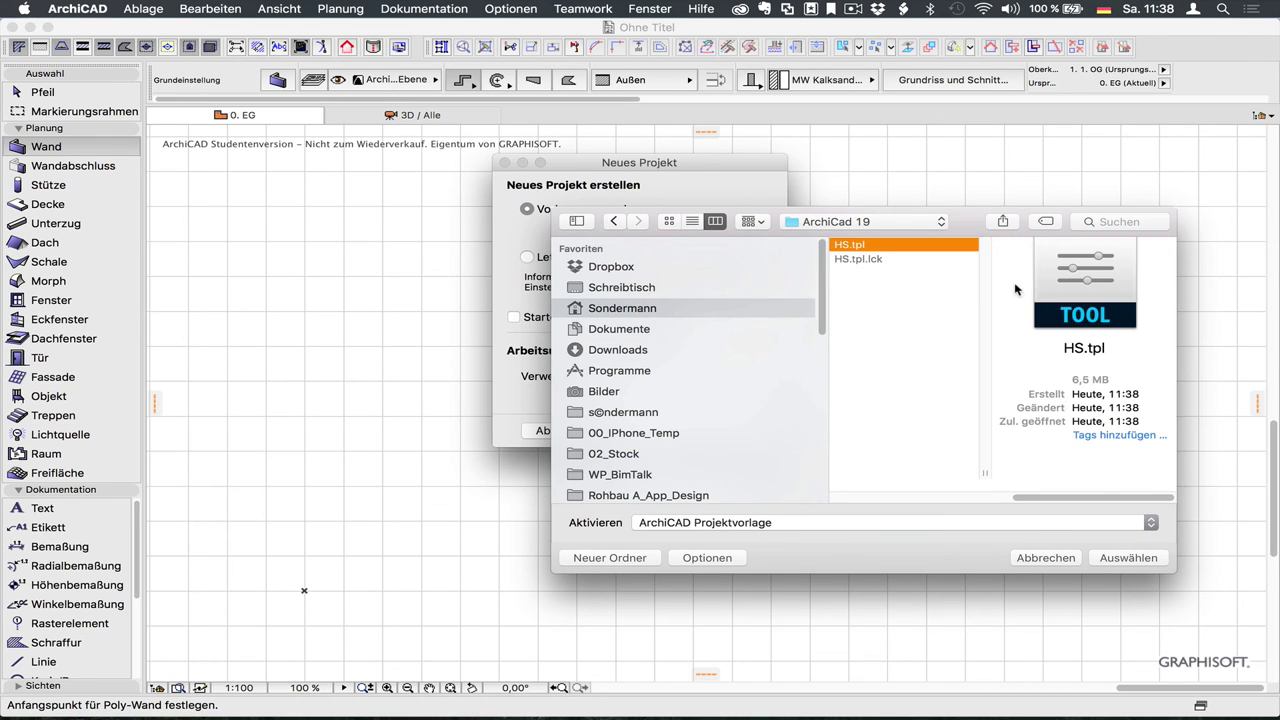
pyautogui.click(1126, 558)
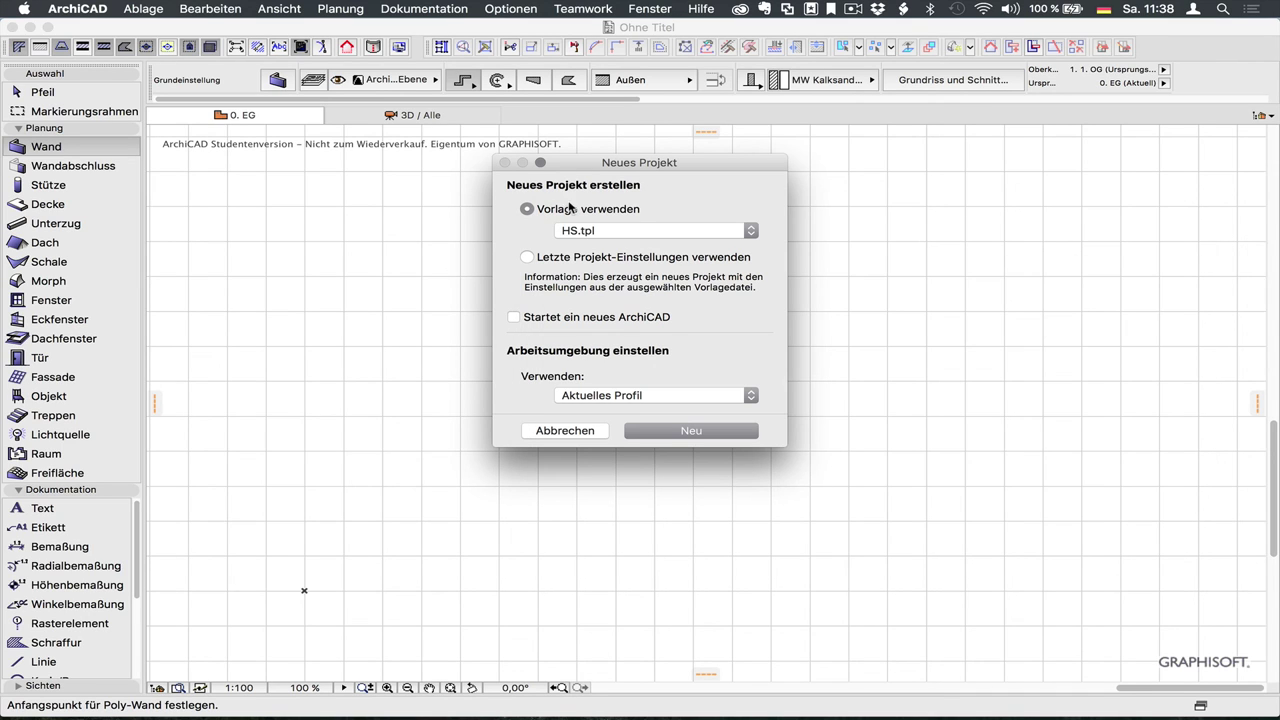
pyautogui.click(686, 431)
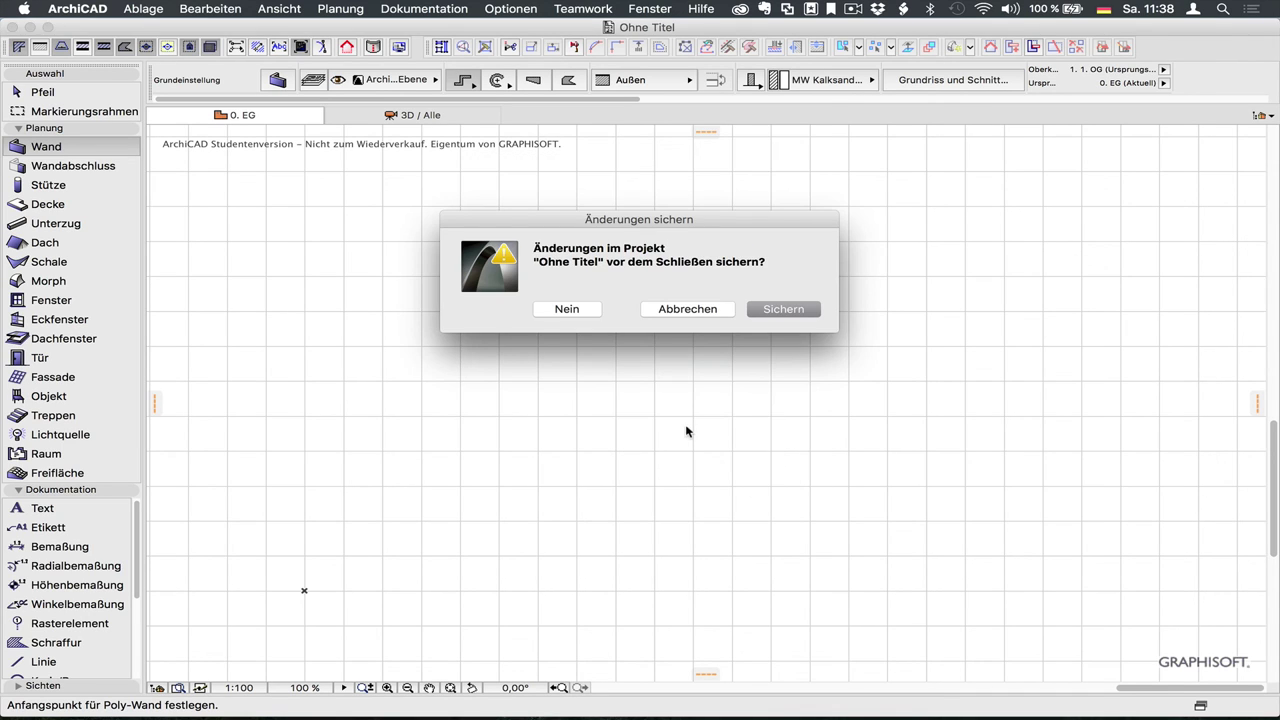
# - Discard the old project's changes, then cancel the Plan sichern dialog for the new Ohne Titel project
pyautogui.click(568, 313)
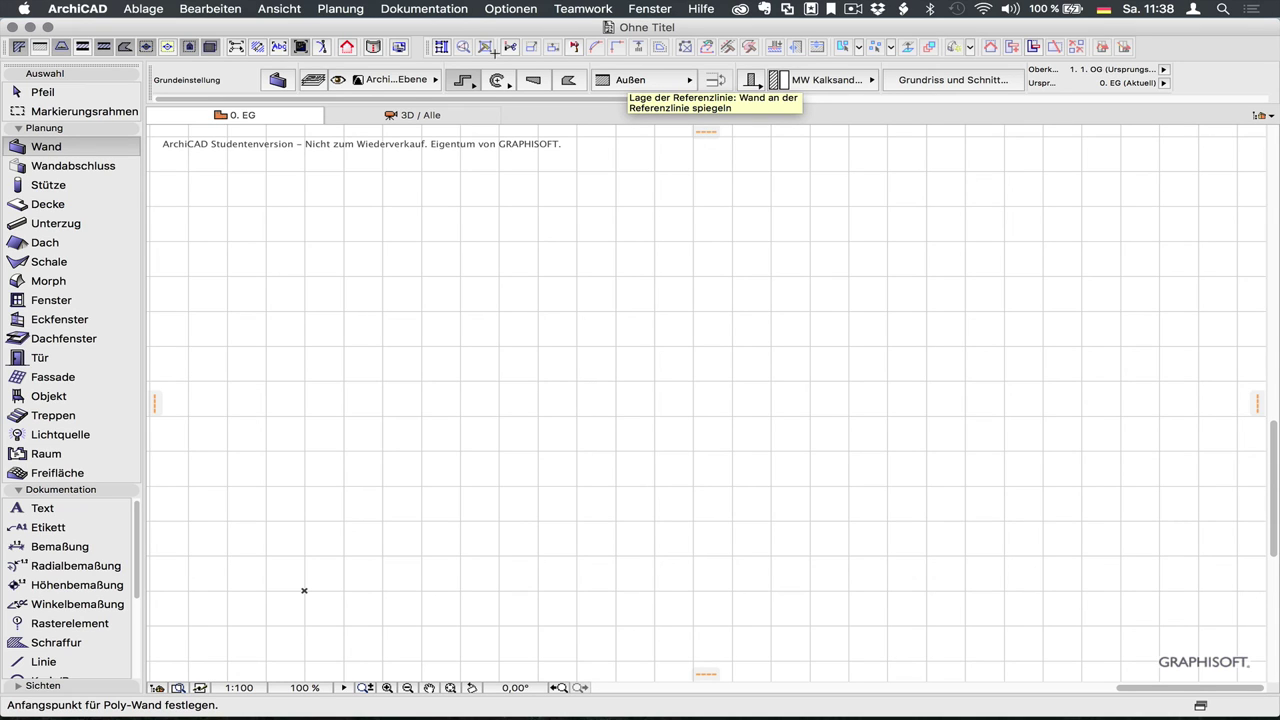
pyautogui.hotkey('ctrl', 's')
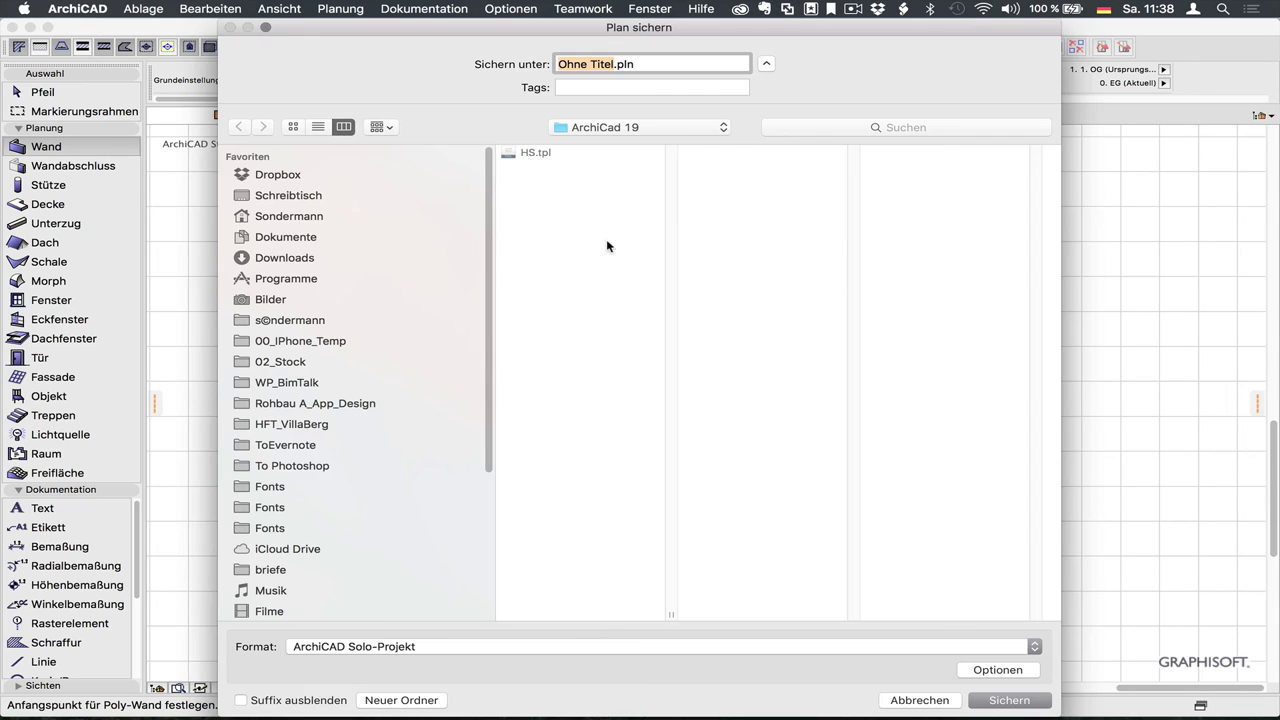
pyautogui.click(928, 703)
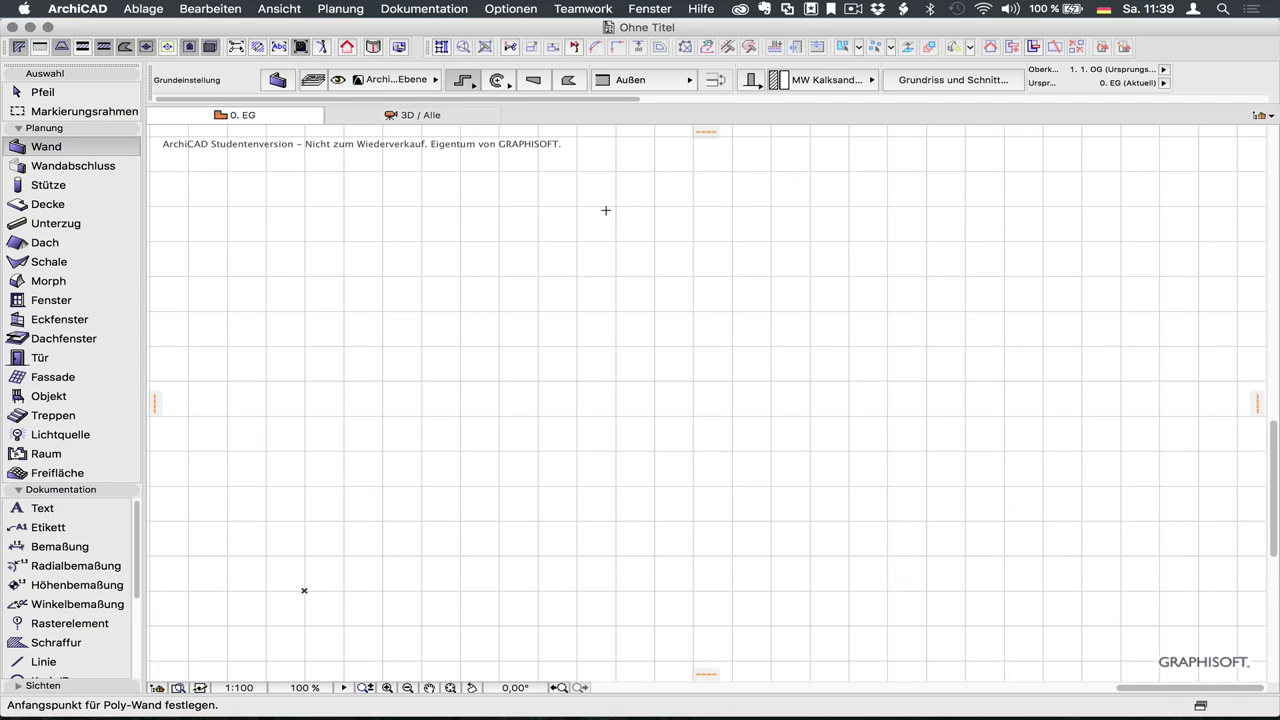
pyautogui.click(146, 6)
pyautogui.moveTo(163, 28)
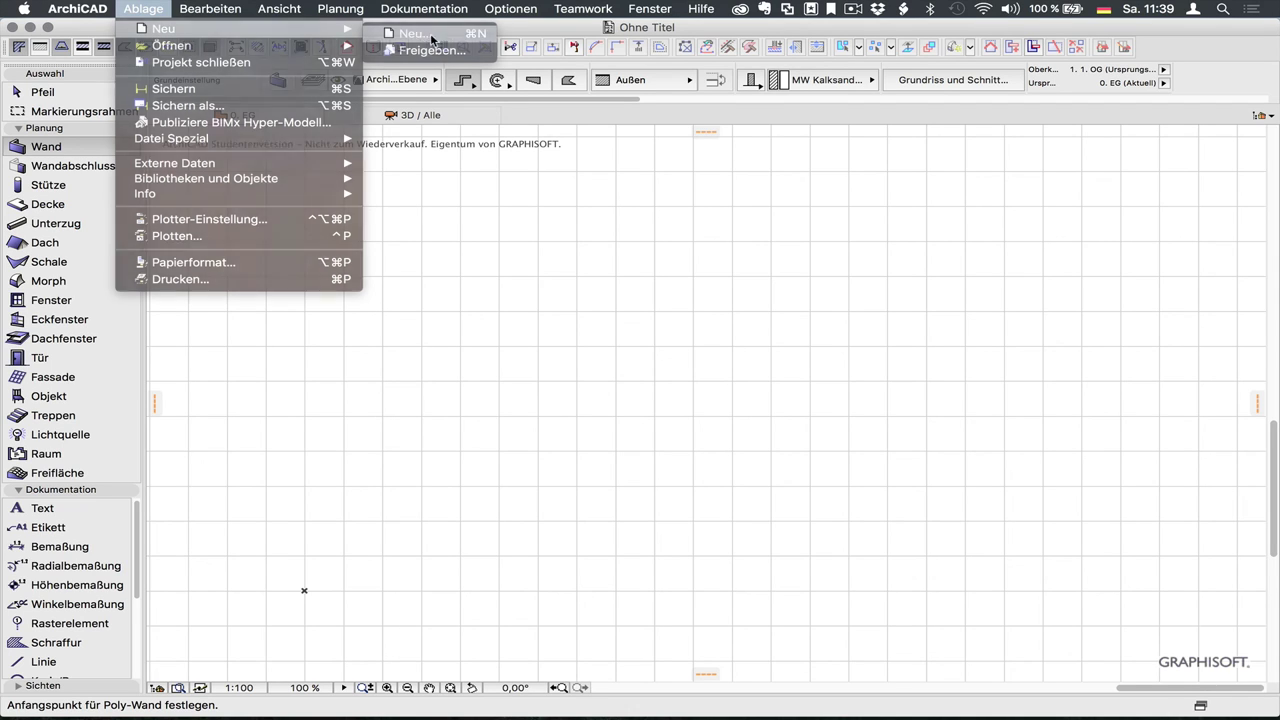
pyautogui.click(430, 33)
pyautogui.click(606, 228)
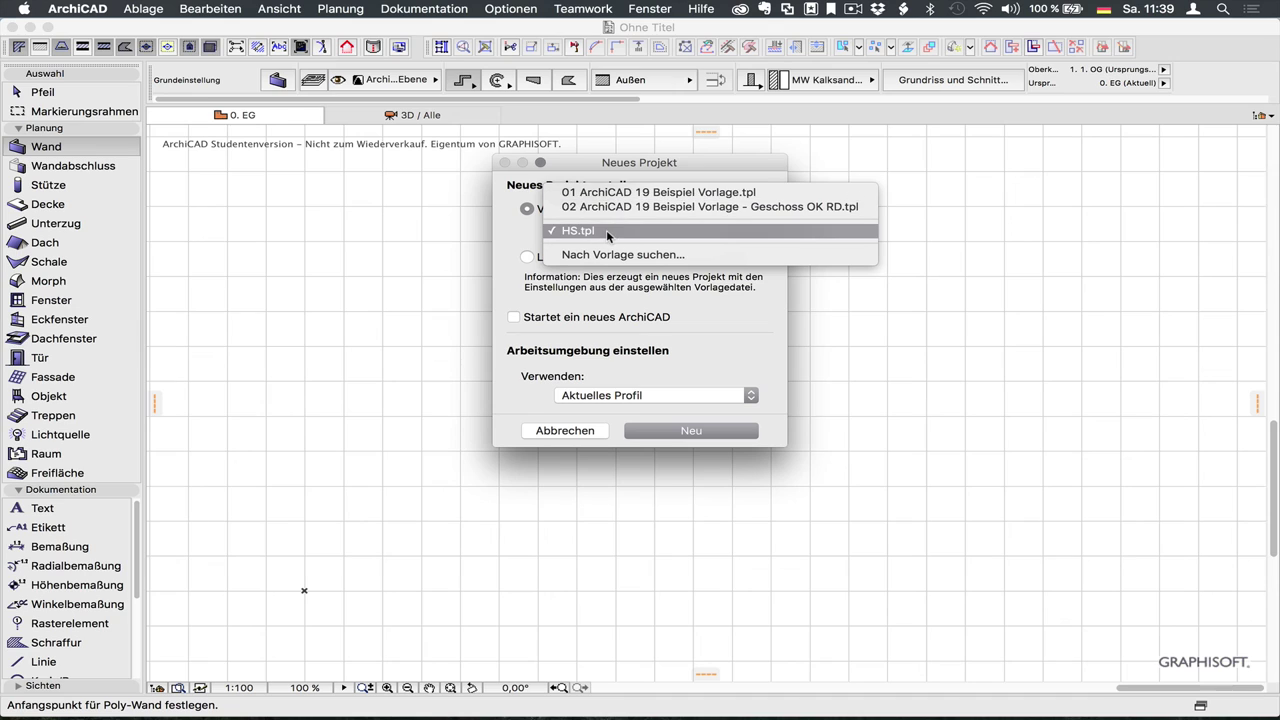
pyautogui.click(610, 232)
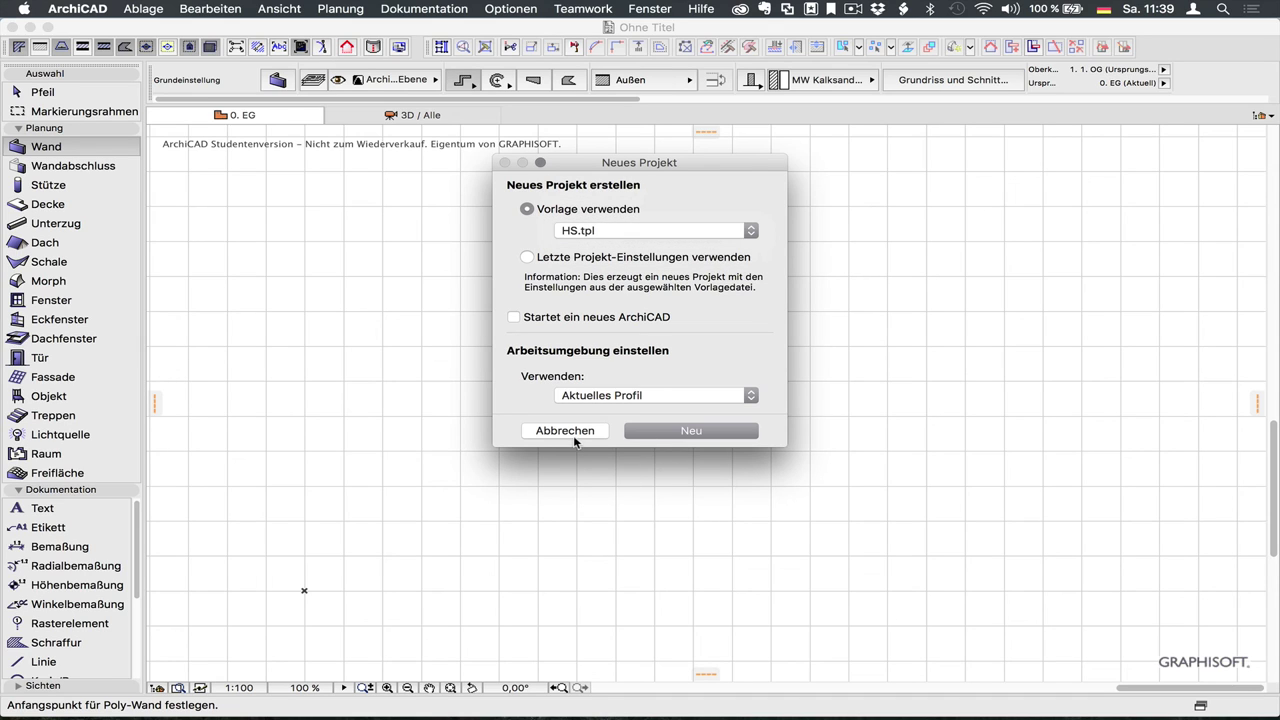
pyautogui.click(594, 433)
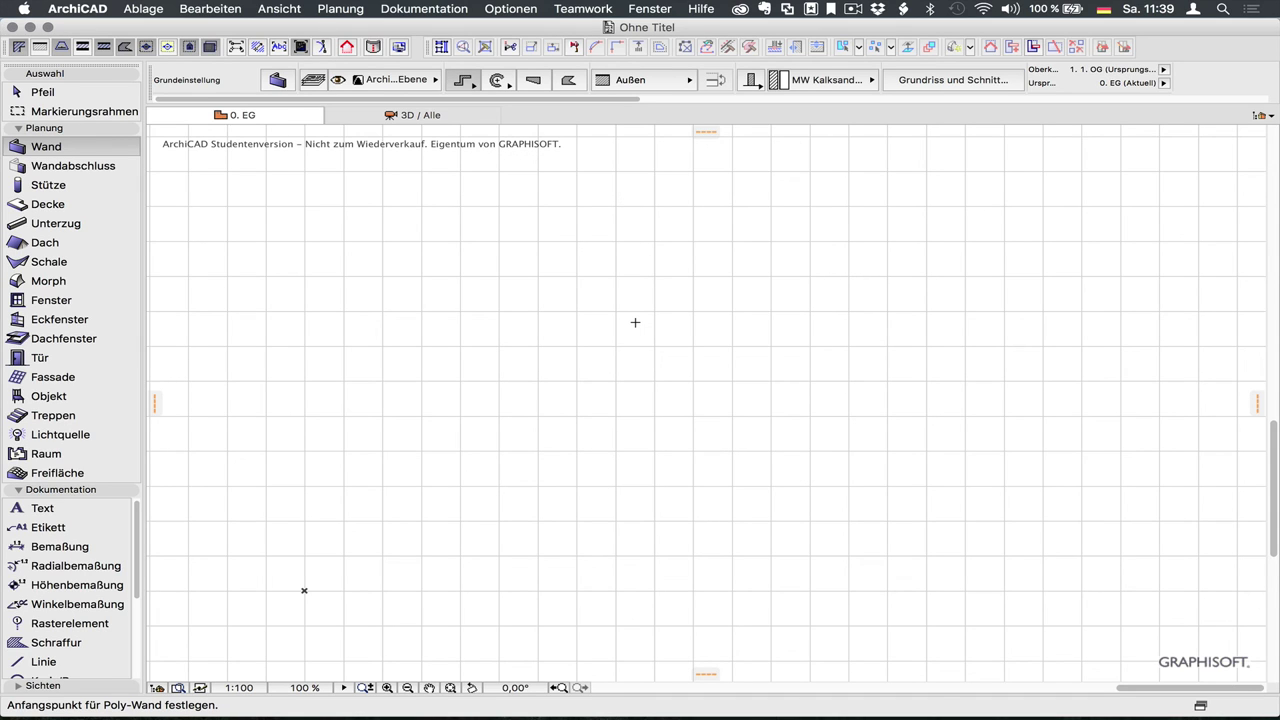